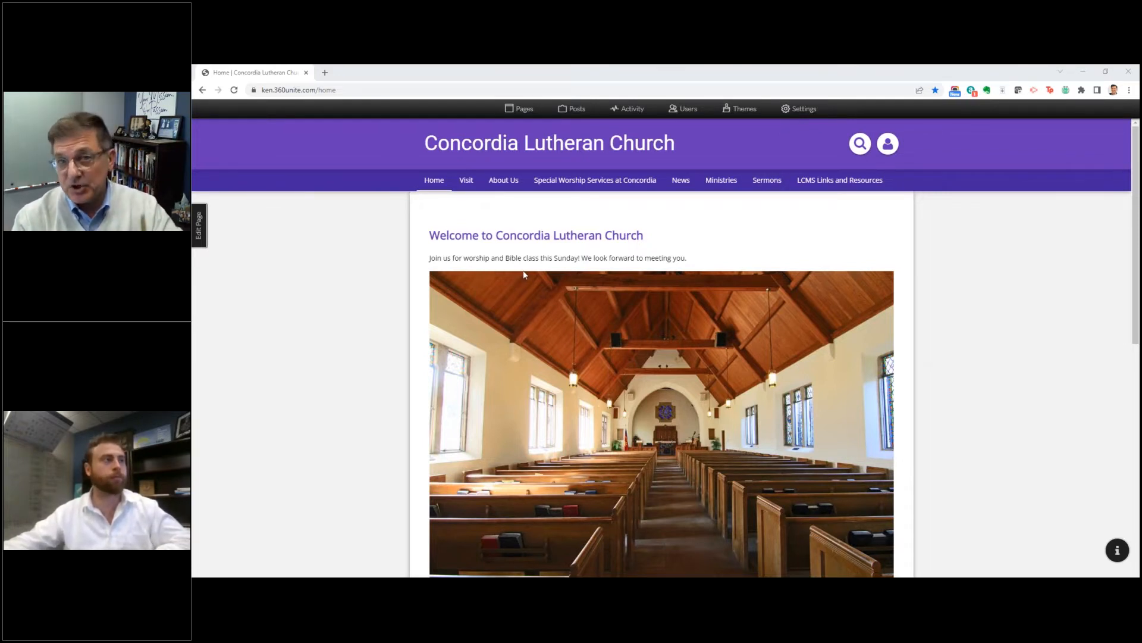
Step: Open the page settings of the Home page for viewing and close them without changes
left_click(198, 225)
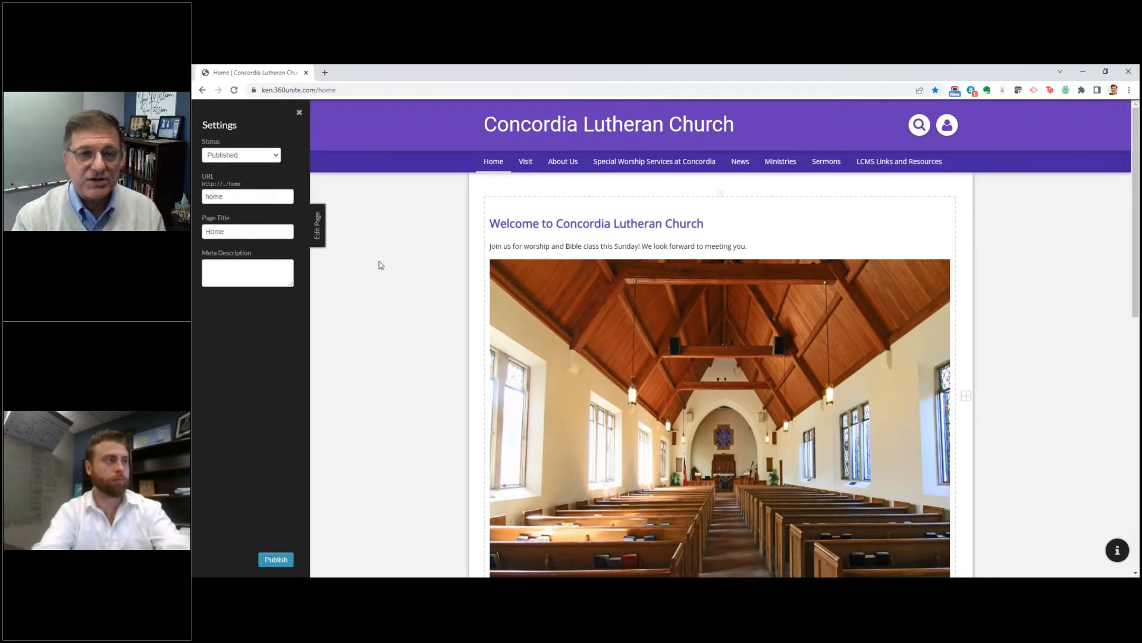
left_click(320, 237)
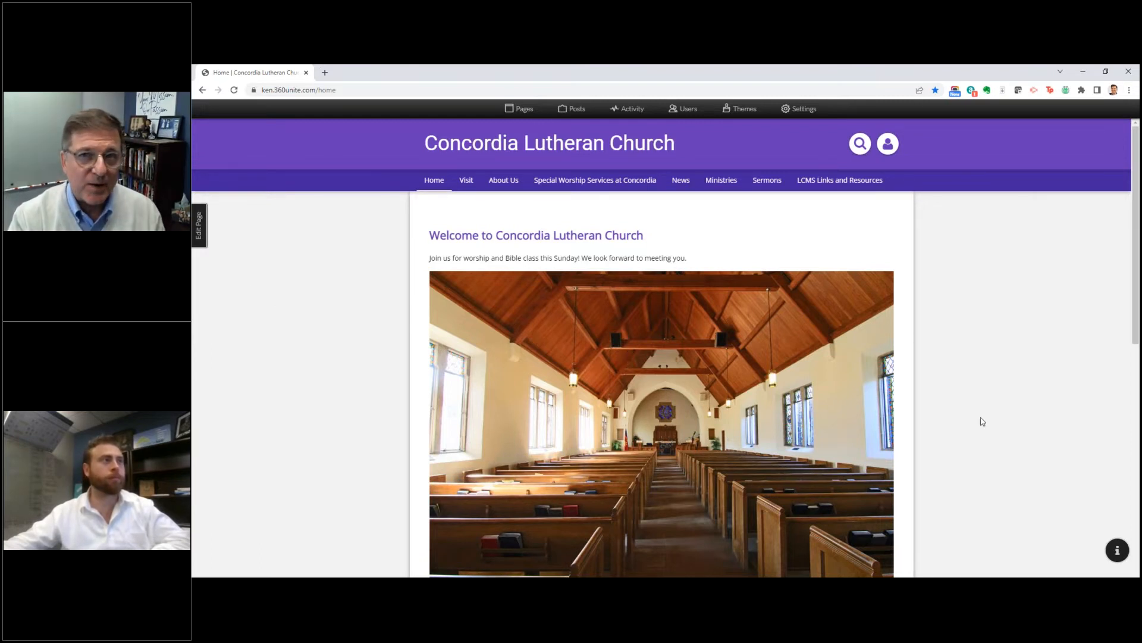
Step: Review the Home page from top to footer, including the carousel slides, service times and contact information
scroll(955, 415, "down", 3)
scroll(955, 414, "down", 5)
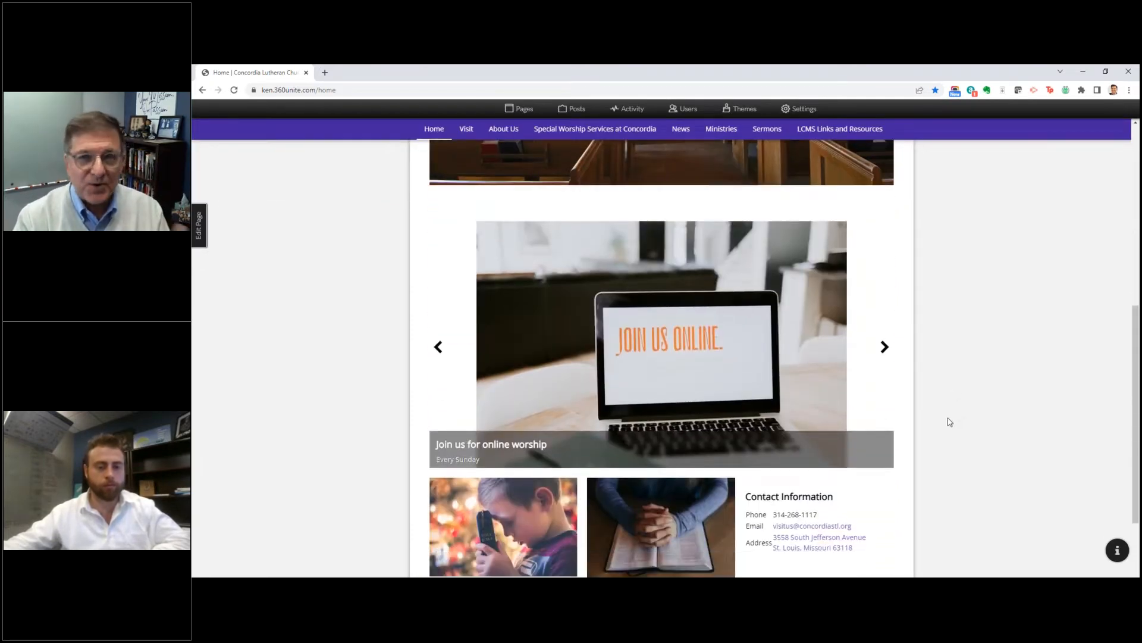
scroll(938, 413, "down", 1)
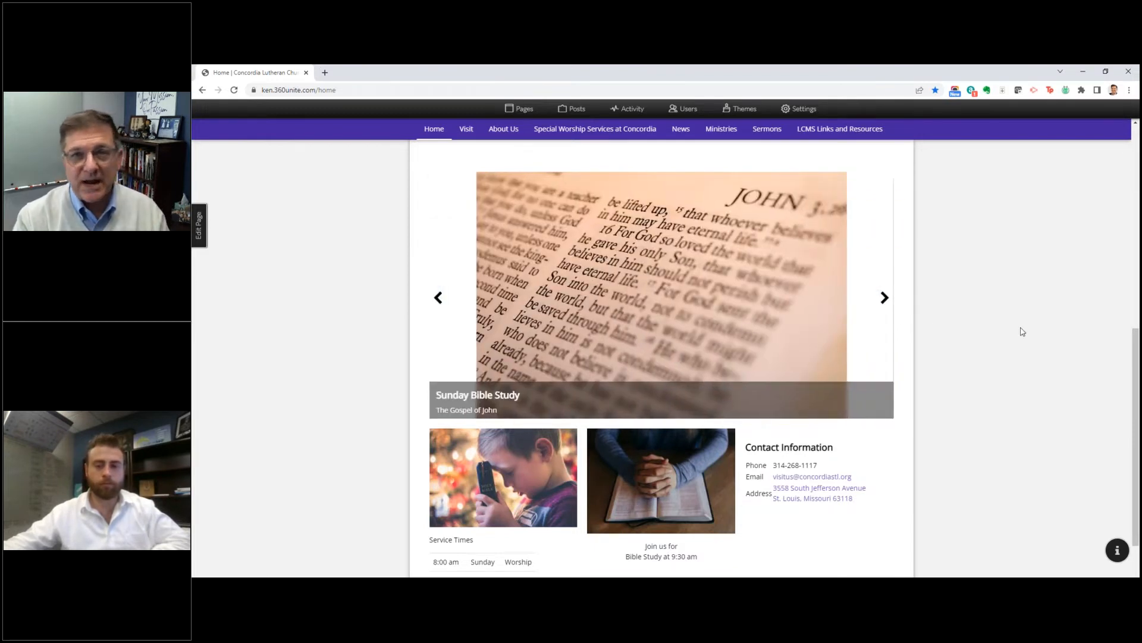
left_click(885, 300)
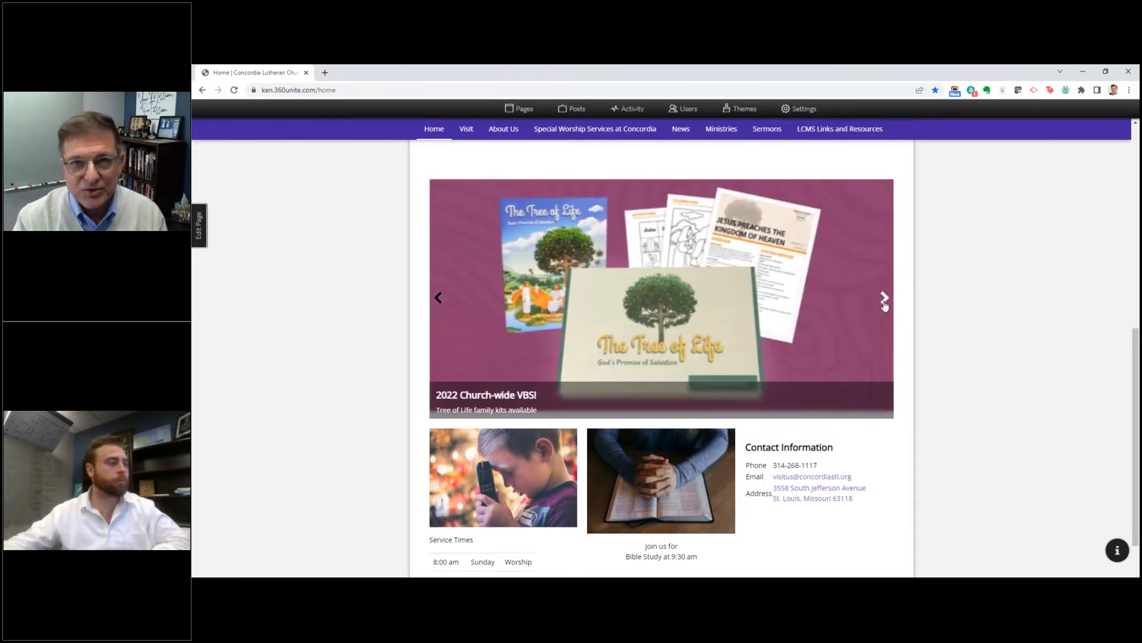
left_click(885, 302)
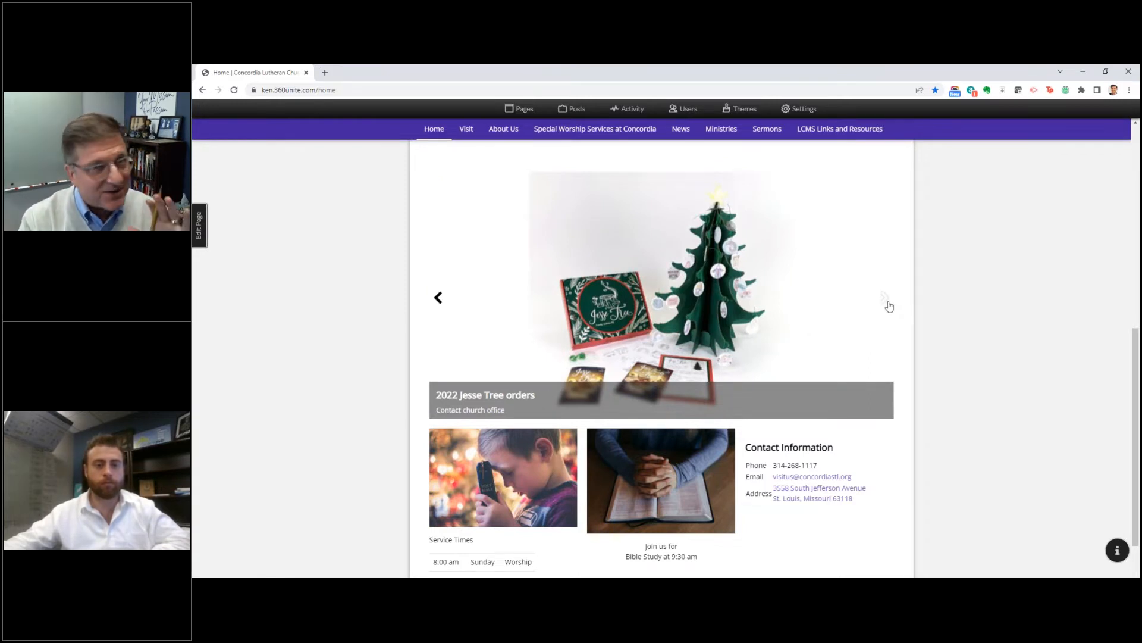
left_click(887, 302)
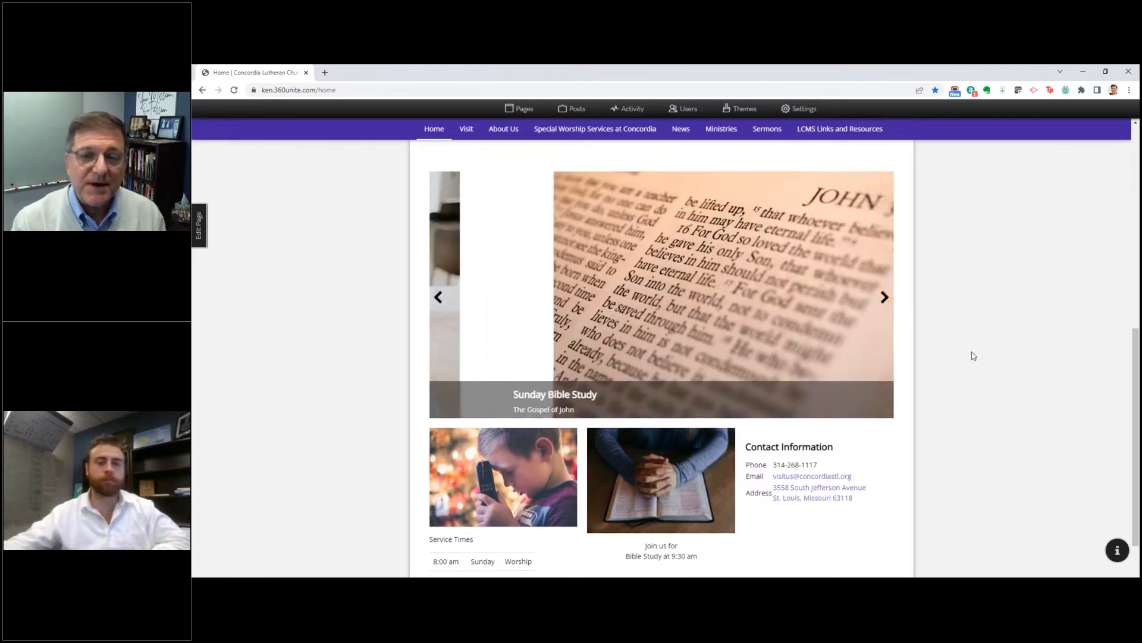
scroll(902, 466, "down", 2)
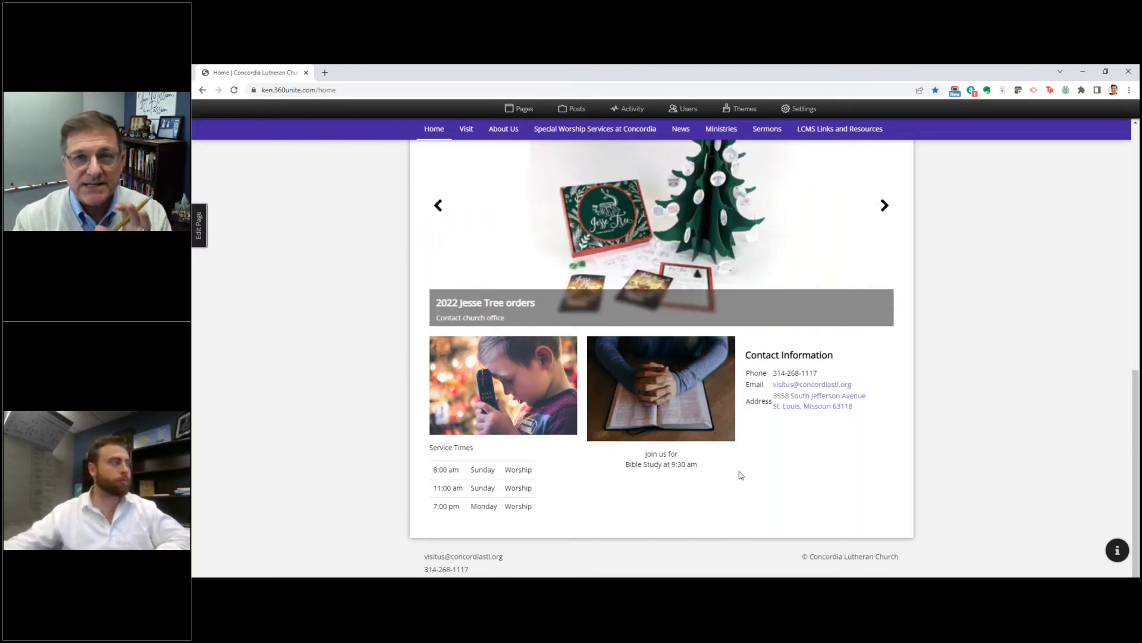
scroll(740, 474, "up", 10)
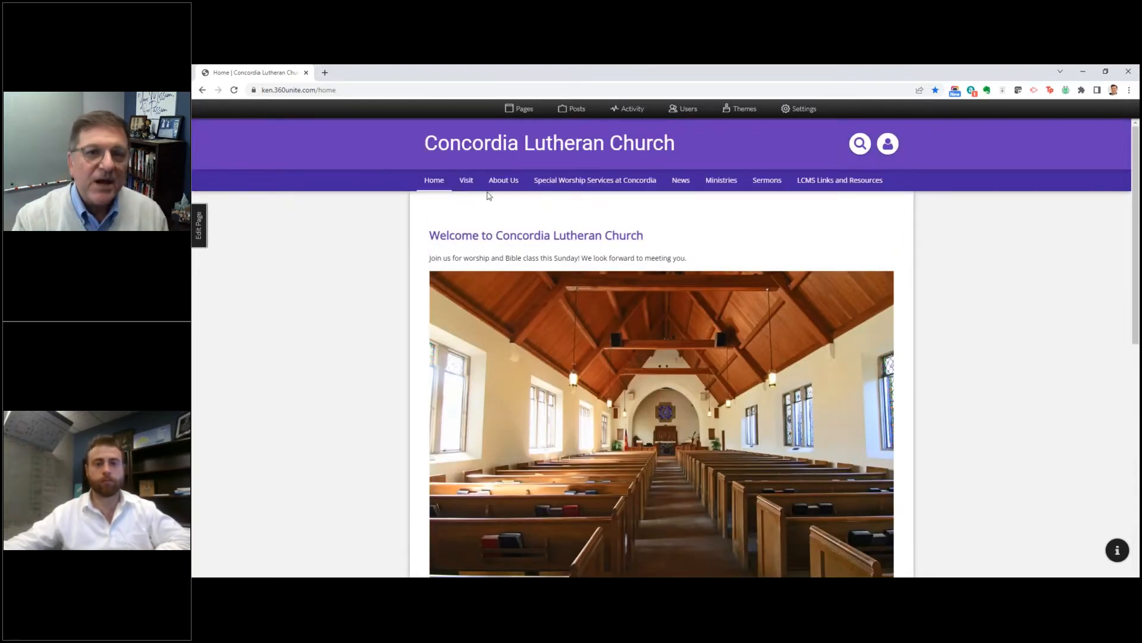
Step: Open the site's theme gallery and compare the presets of the Earthtones, Heritage, Light and Minimal themes
mouse_move(706, 184)
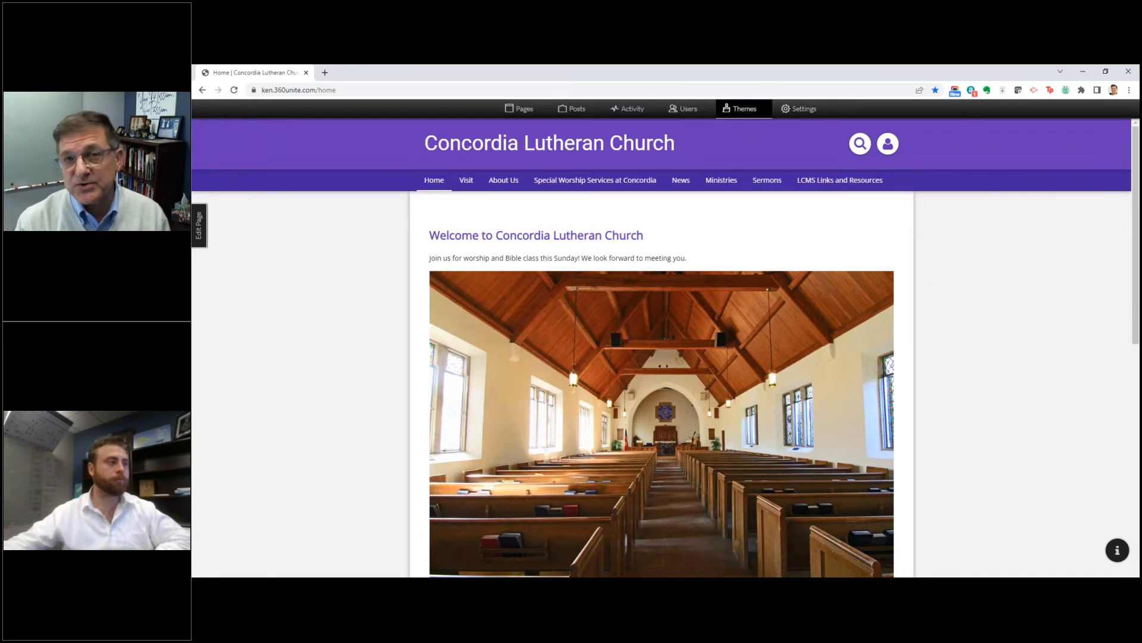
left_click(744, 113)
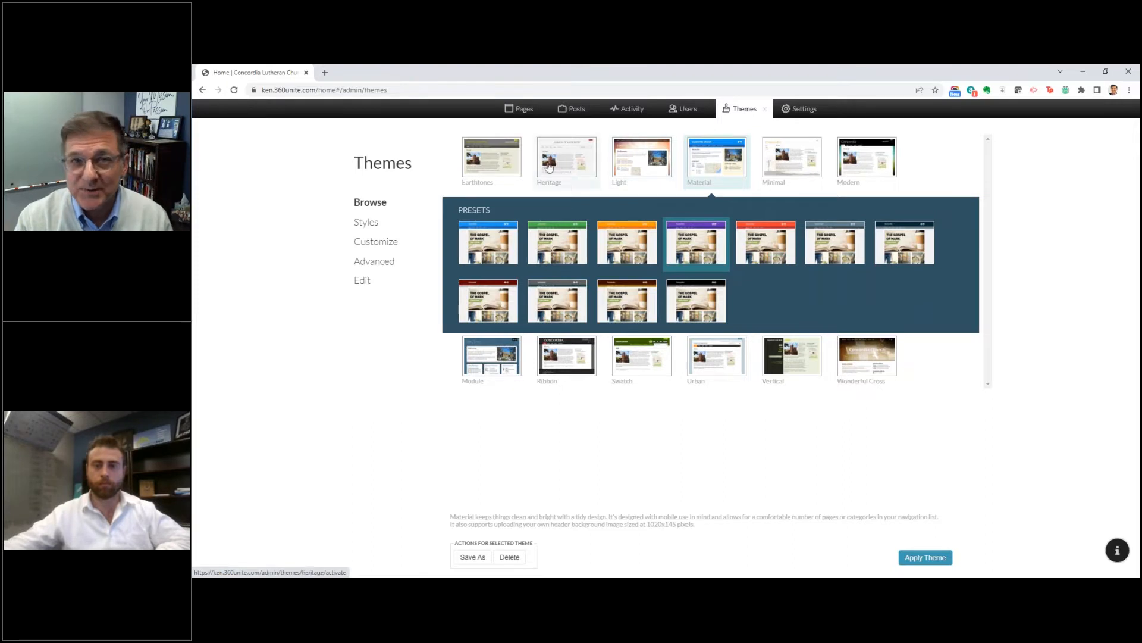
left_click(494, 173)
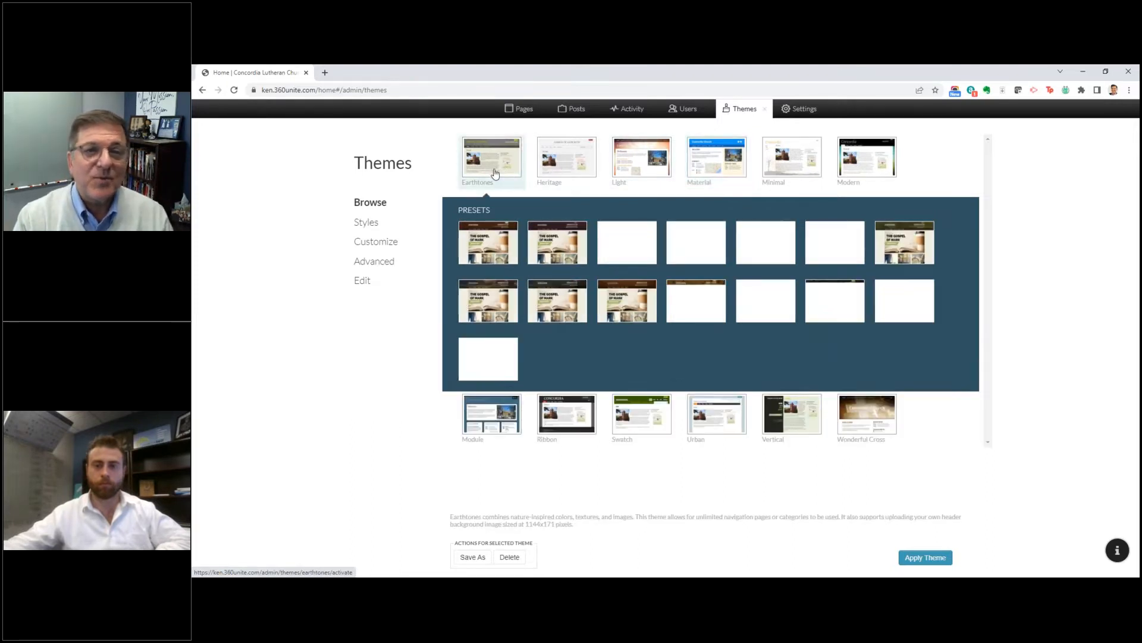
left_click(568, 169)
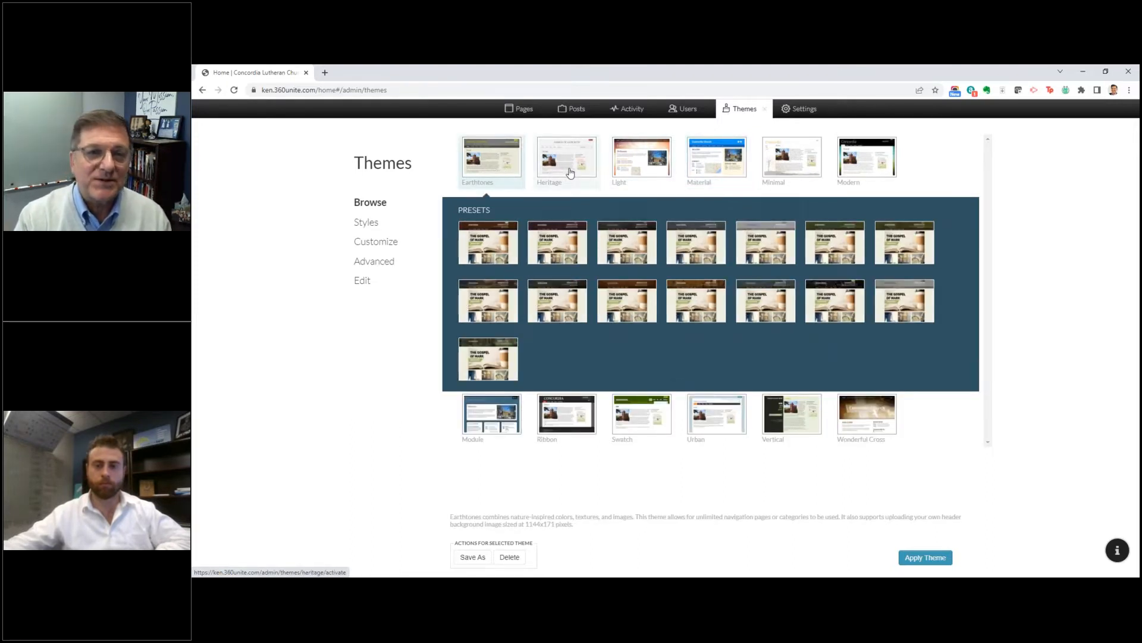
left_click(649, 170)
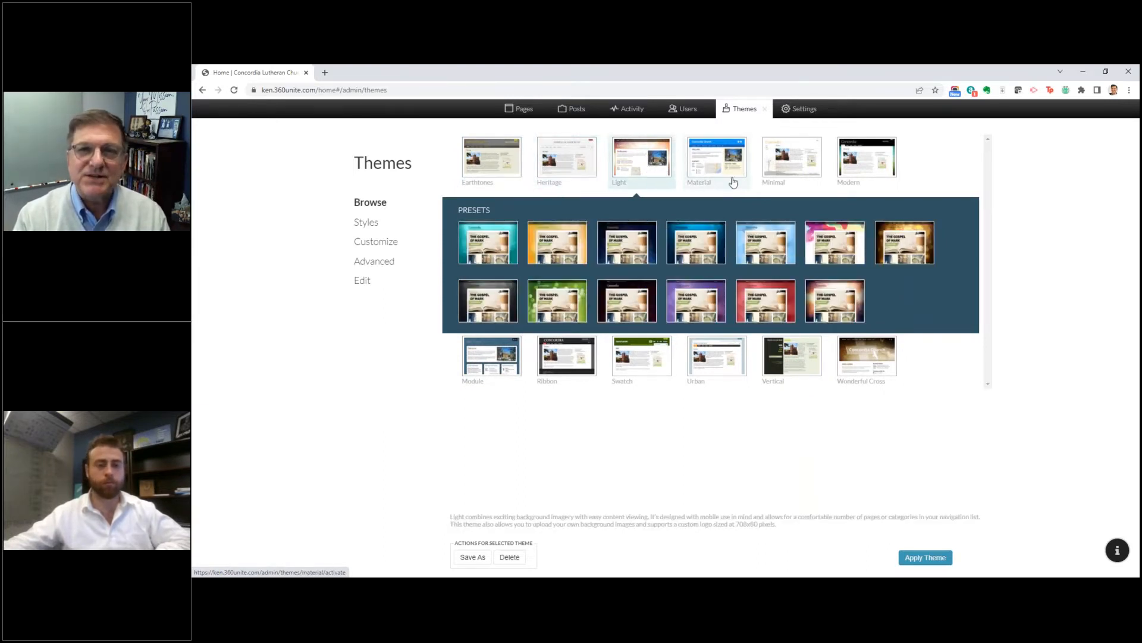
left_click(781, 169)
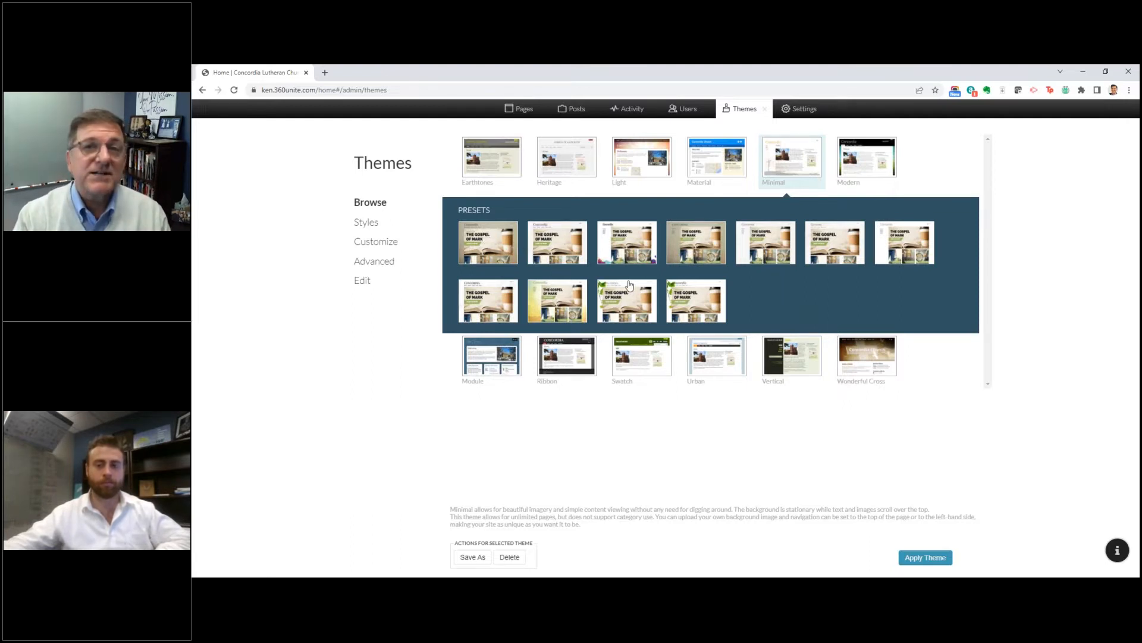
Step: Show the Swatch theme's presets and preview Cloudy Sky and Grass at a larger size
left_click(646, 366)
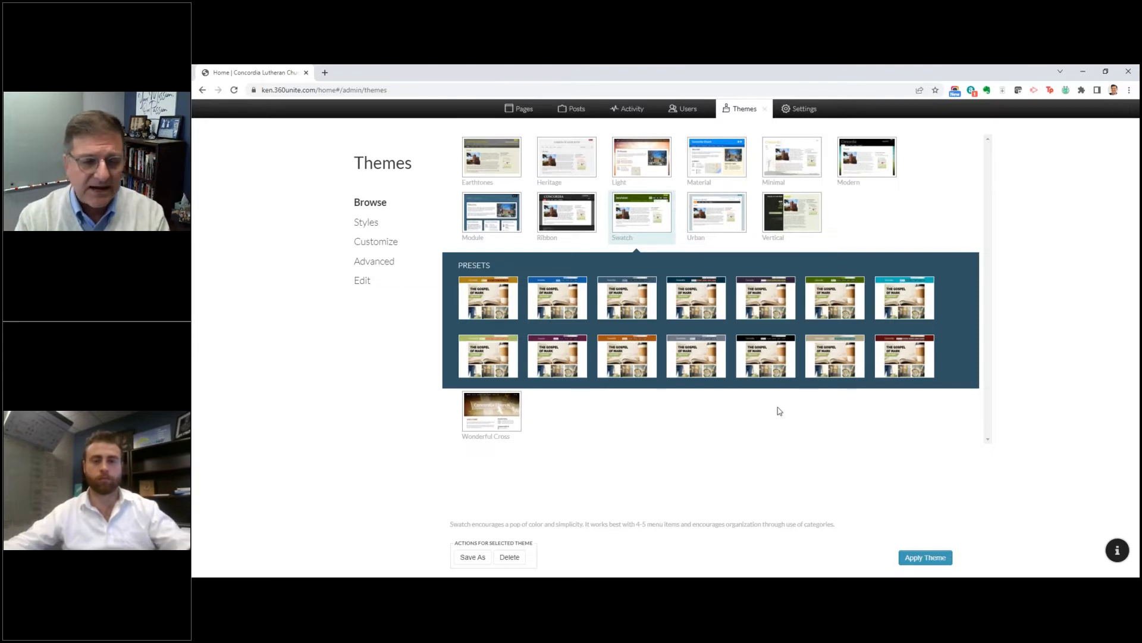
left_click(634, 308)
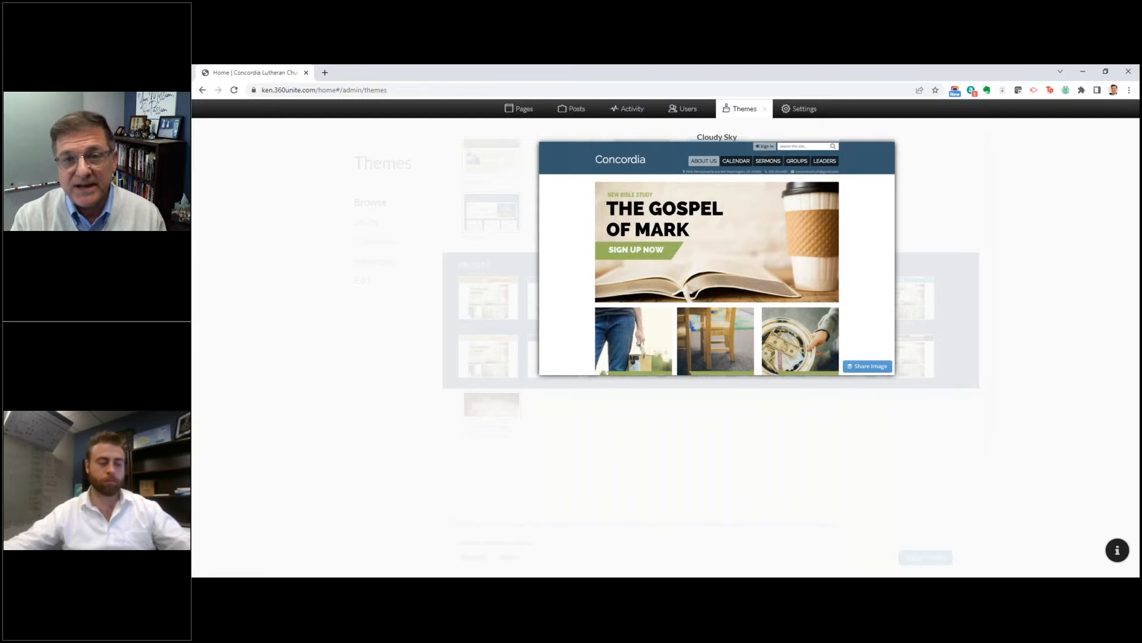
left_click(855, 297)
left_click(845, 299)
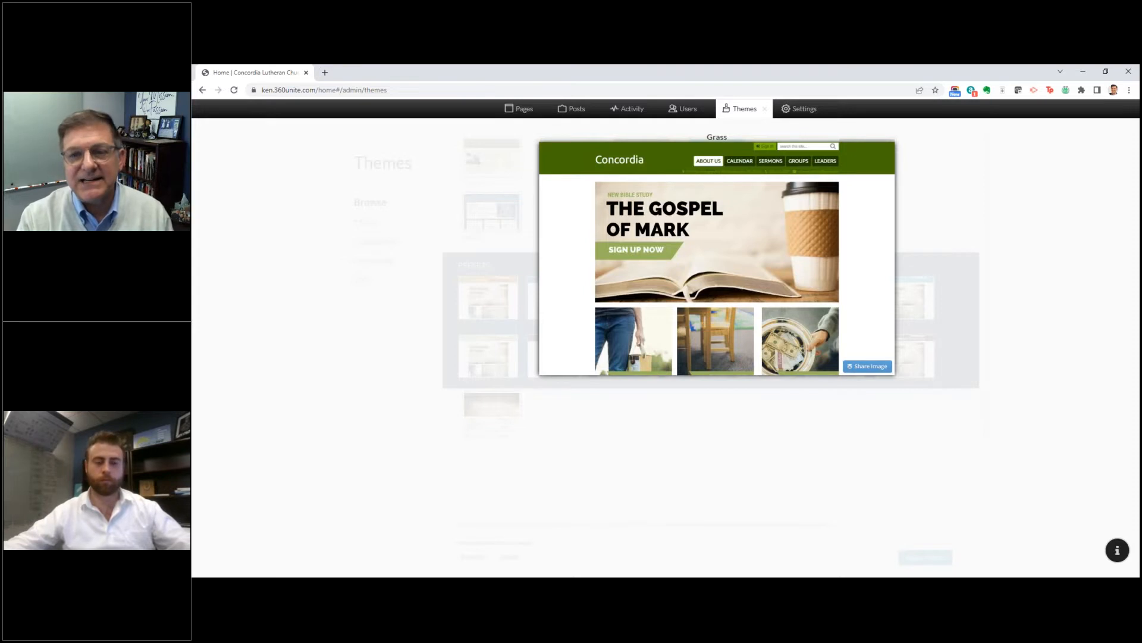
left_click(804, 360)
Step: Preview the Lemon-Lime Fizz preset of the Urban theme and the Coffee Creamer preset of the Vertical theme
left_click(721, 222)
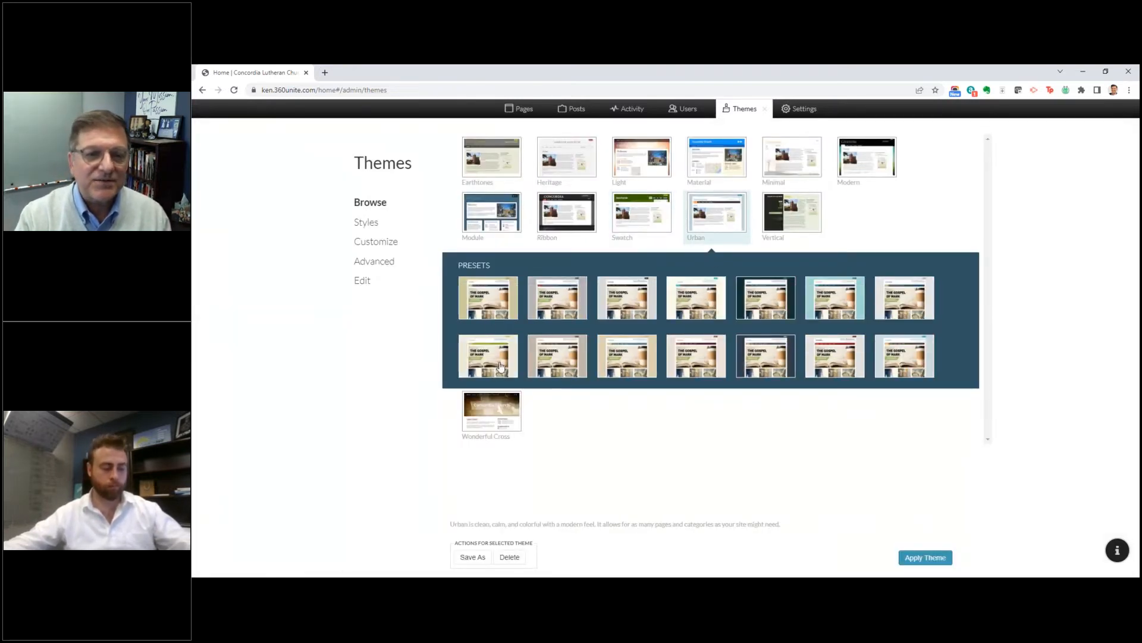
left_click(486, 375)
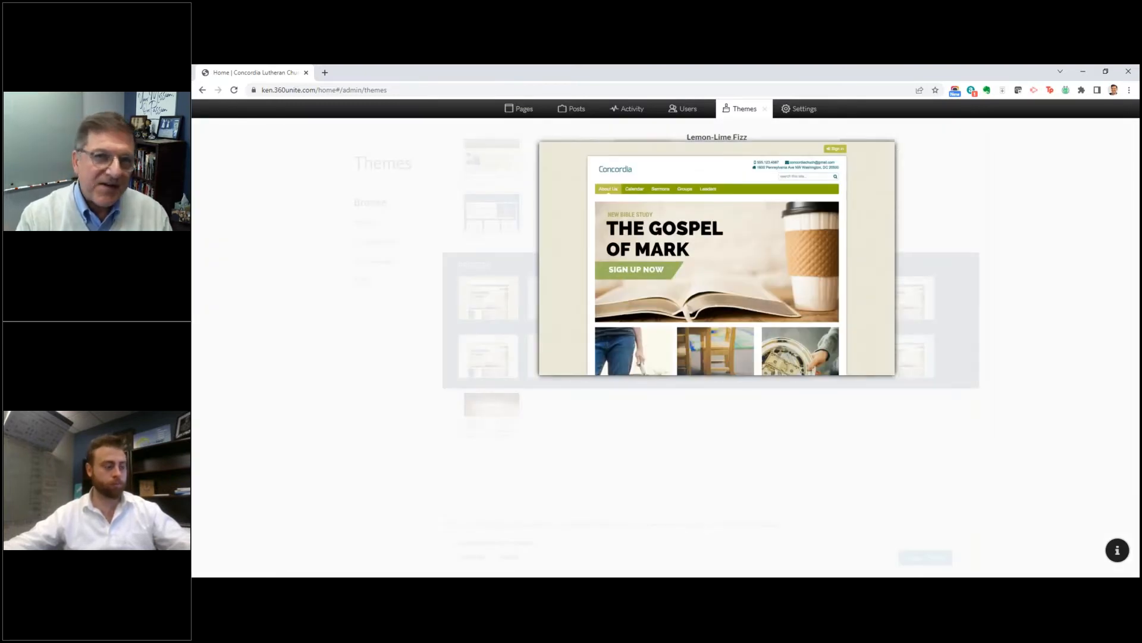
left_click(500, 366)
left_click(808, 228)
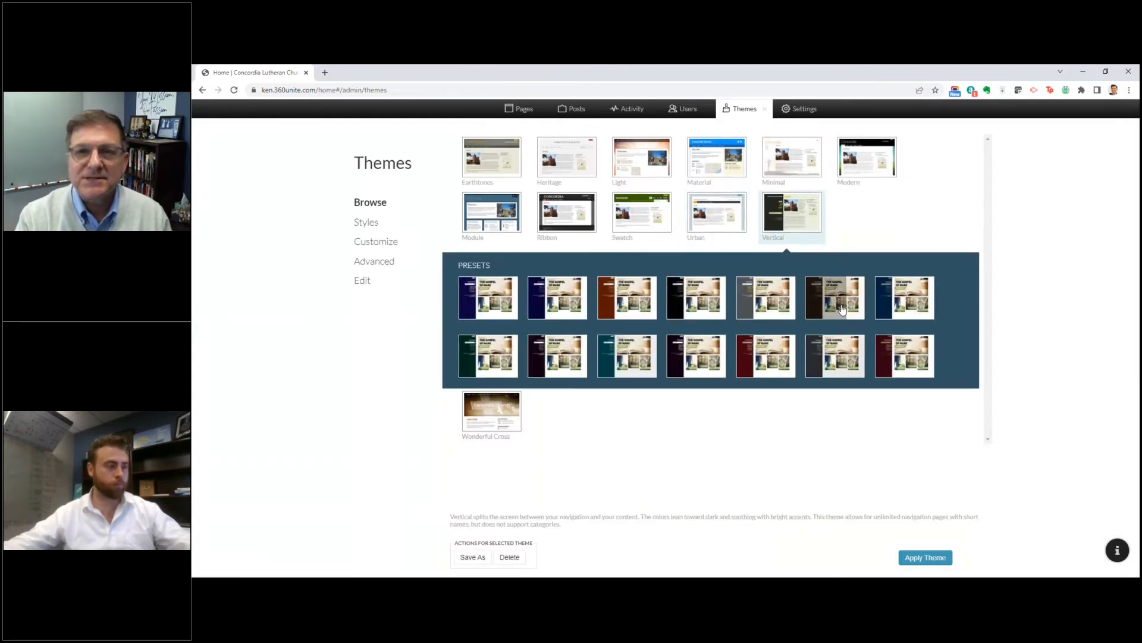
left_click(842, 308)
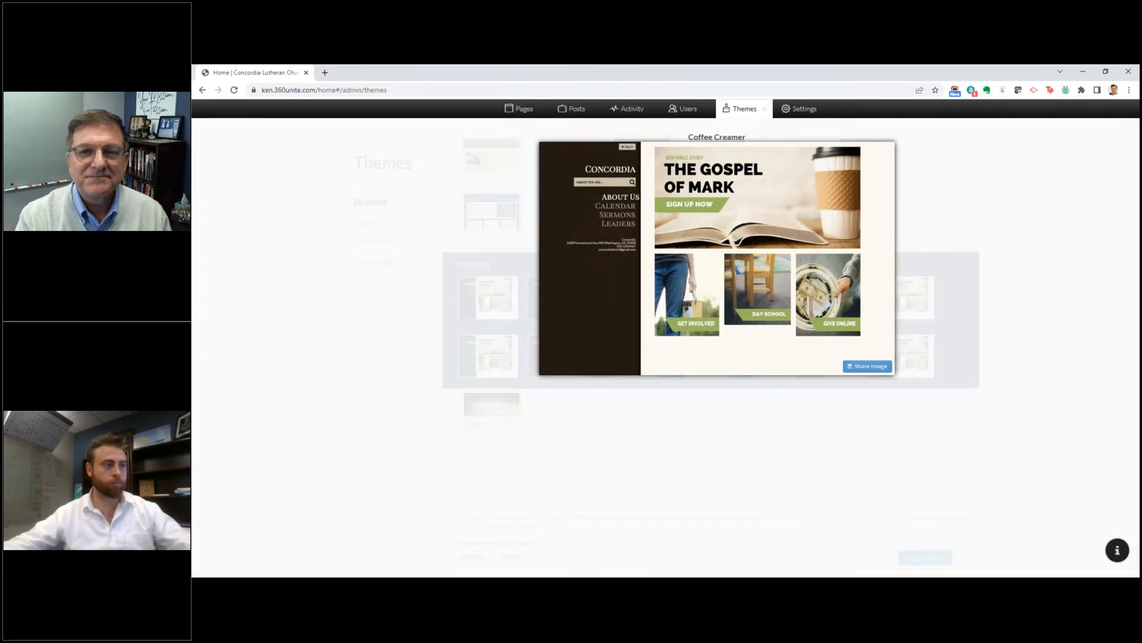
left_click(490, 425)
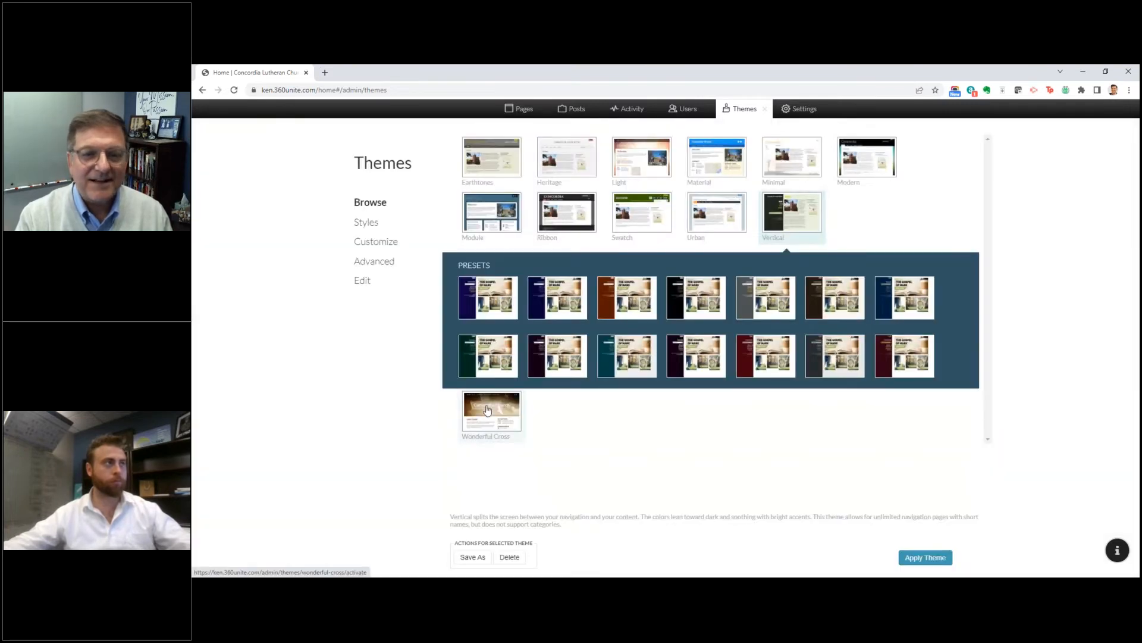
Step: Show the Wonderful Cross theme's presets, preview the yellow one and examine the theme's description
left_click(486, 408)
left_click(855, 213)
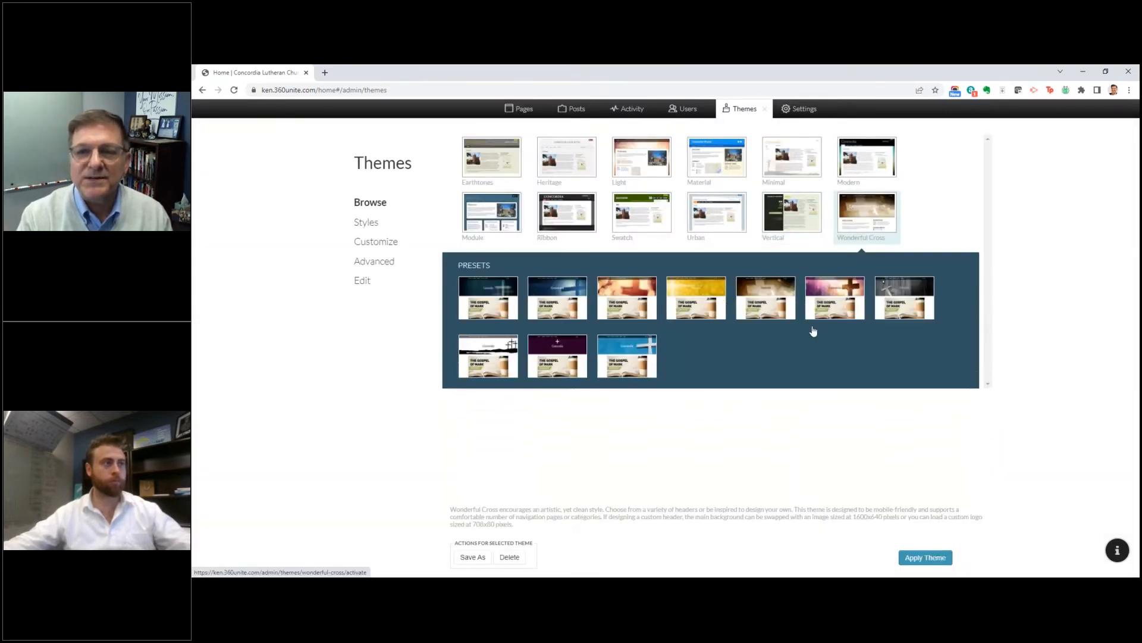
left_click(690, 298)
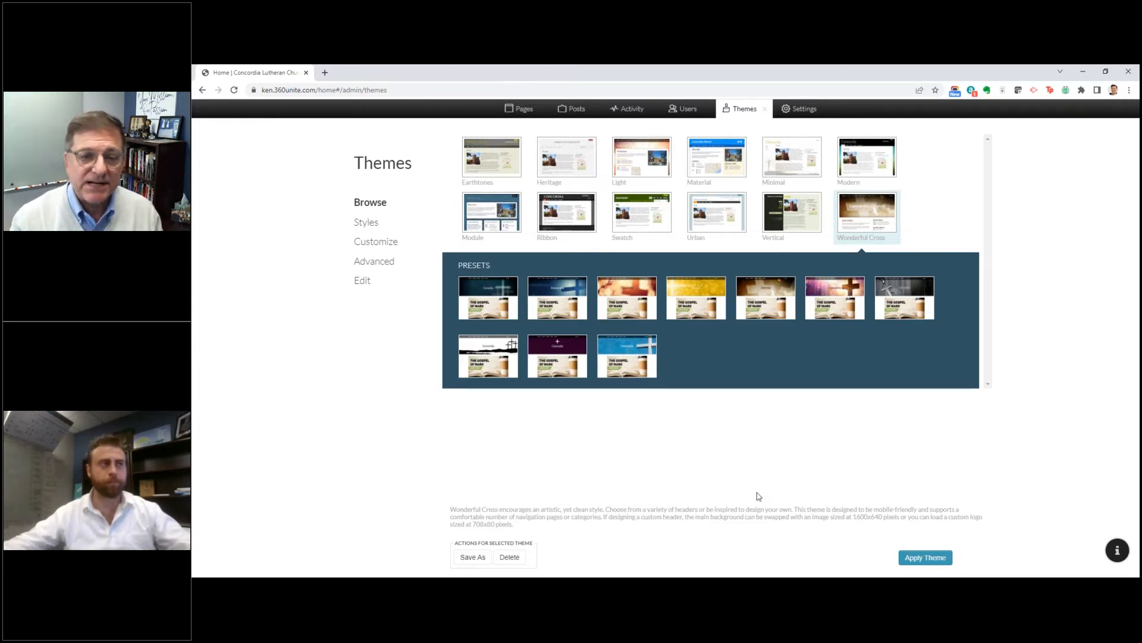
left_click_drag(459, 508, 583, 531)
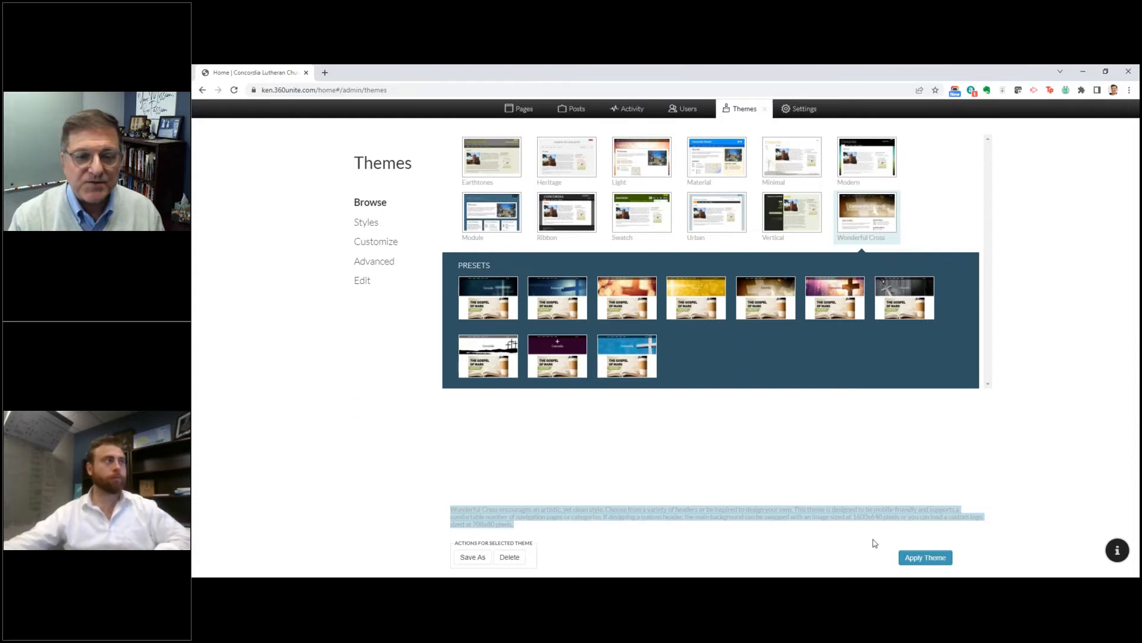
left_click(843, 546)
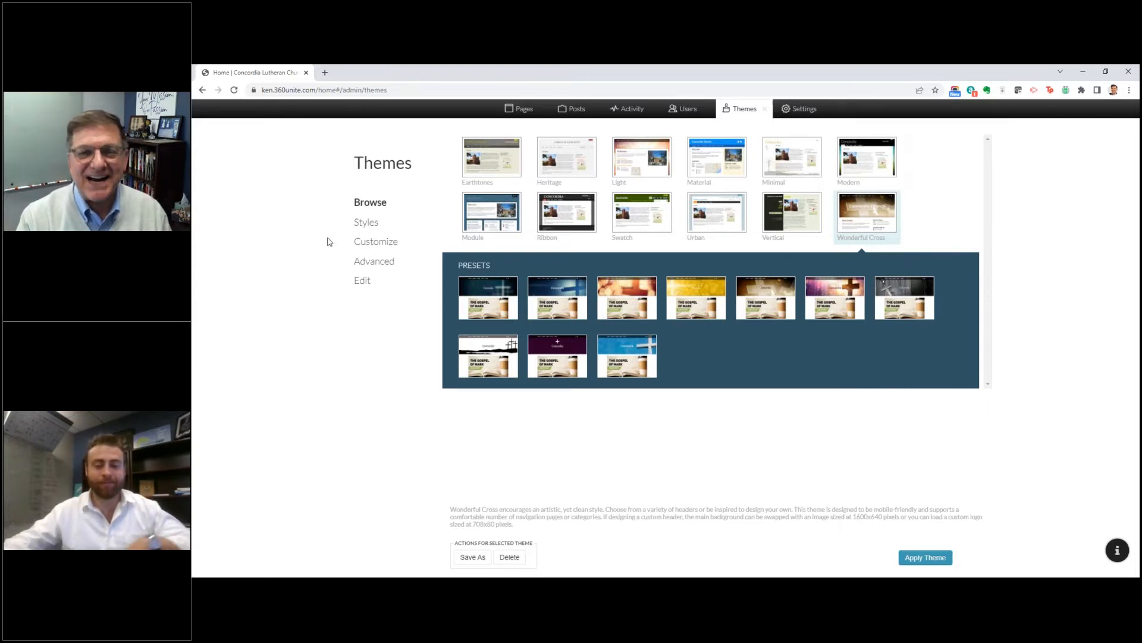
Step: Examine the theme's text styles, viewing the settings of the Heading 1 block style and the Emphasize inline style
left_click(370, 231)
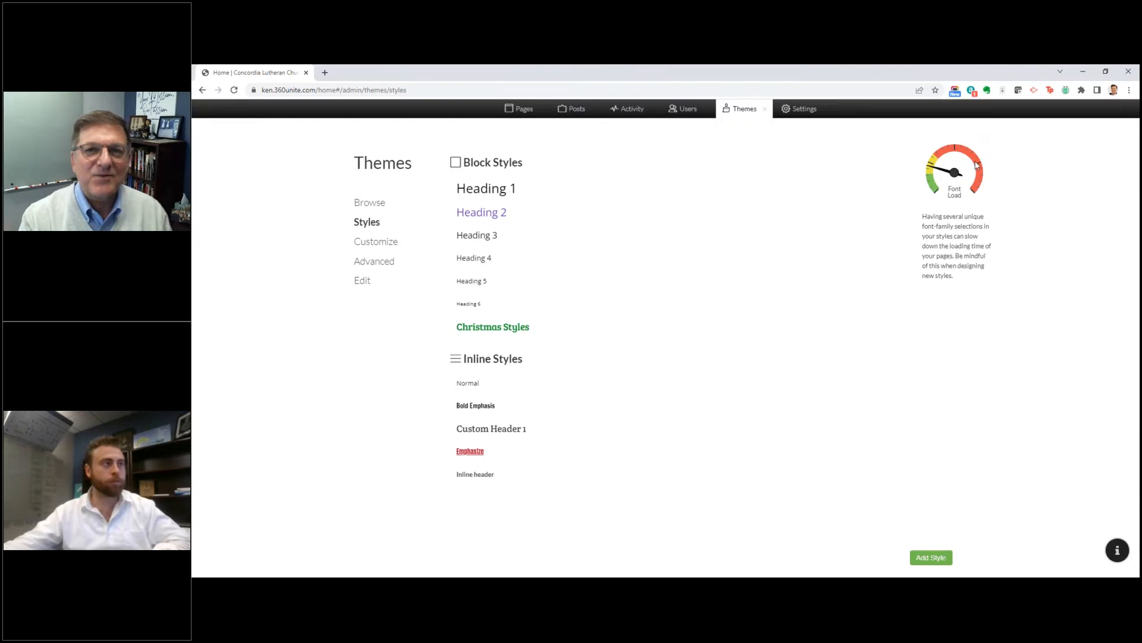
left_click(467, 194)
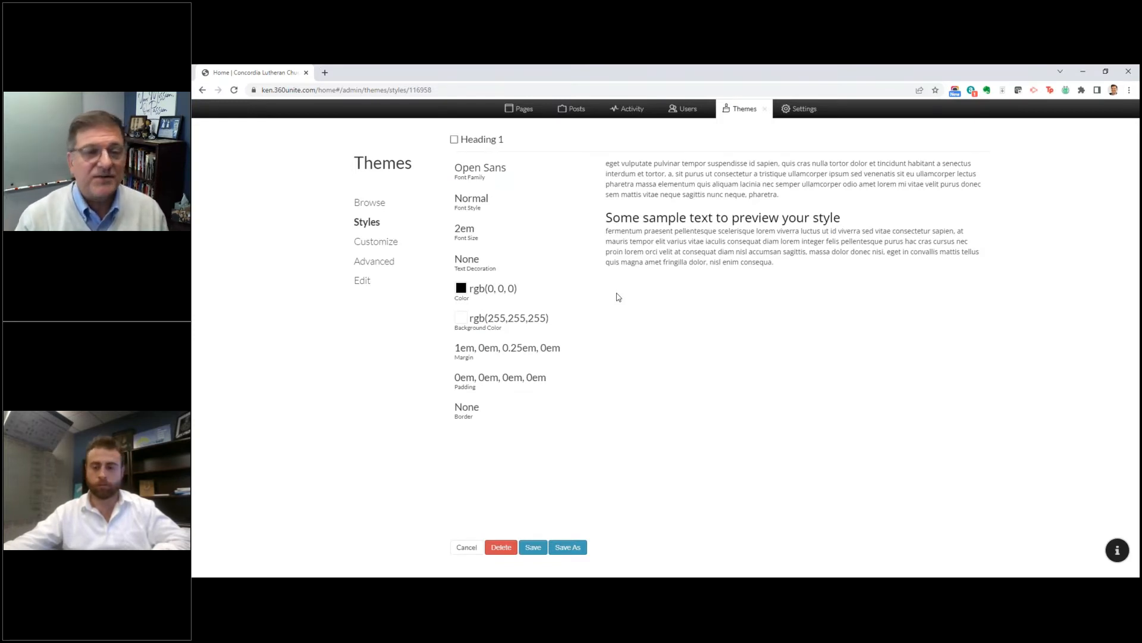
left_click(378, 226)
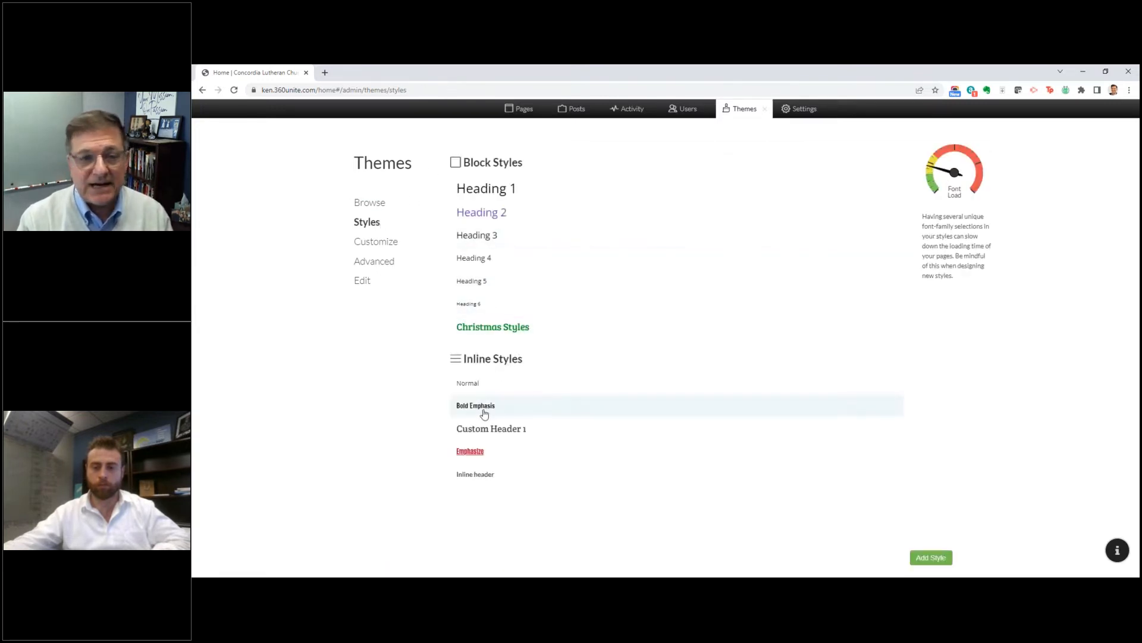
left_click(475, 453)
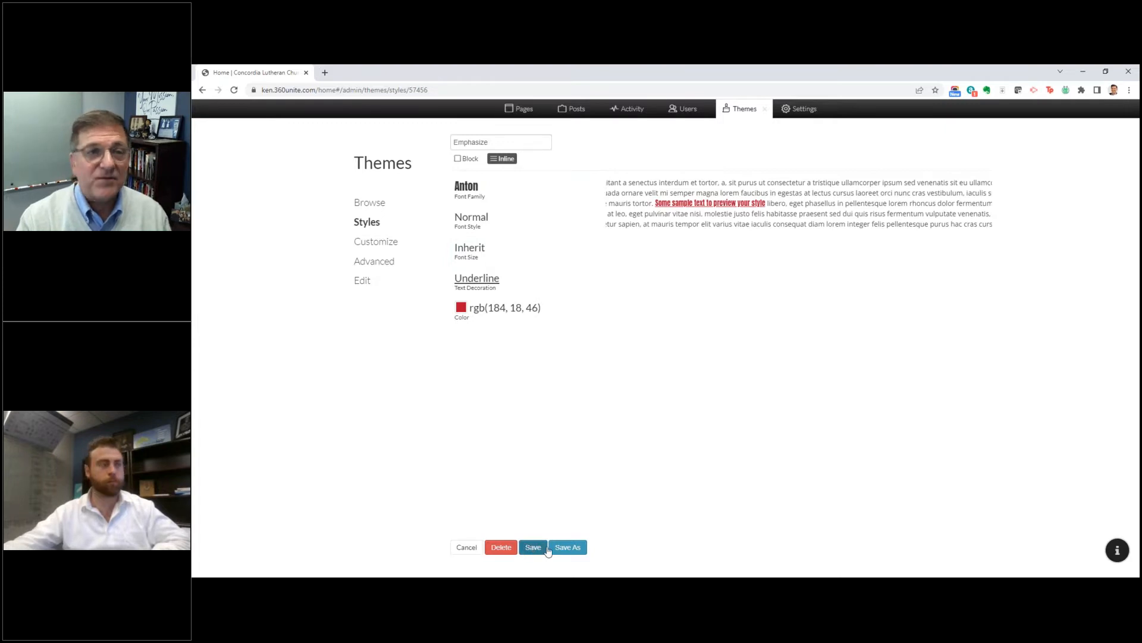
Step: Review the theme's color and font customization, custom headers and scripts, and file editing options, and return to the theme gallery
left_click(369, 245)
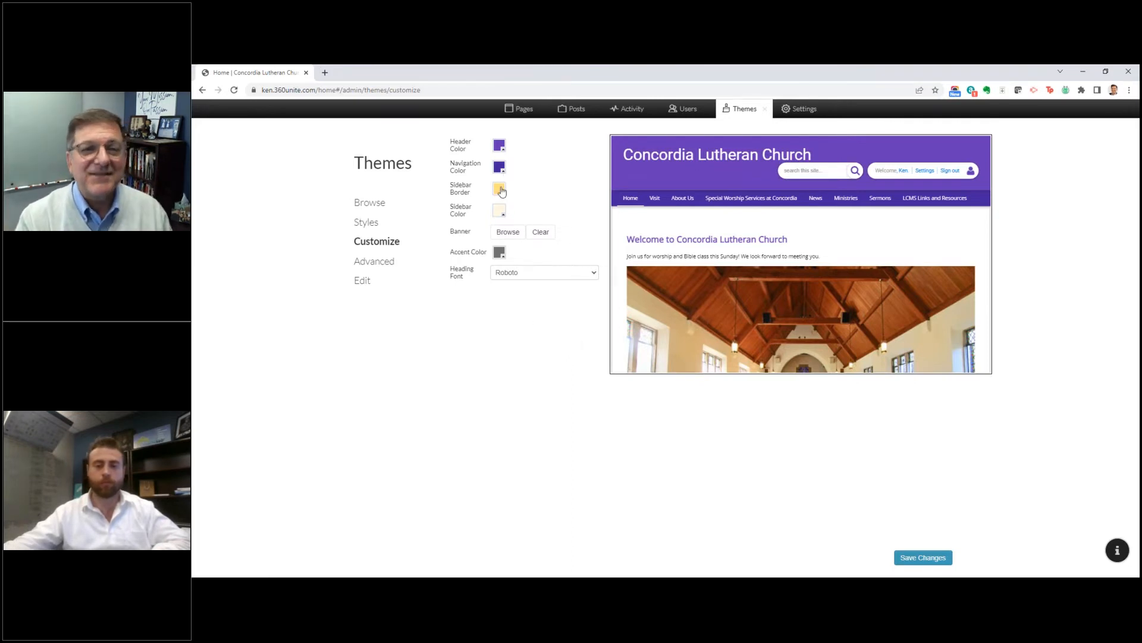
left_click(386, 265)
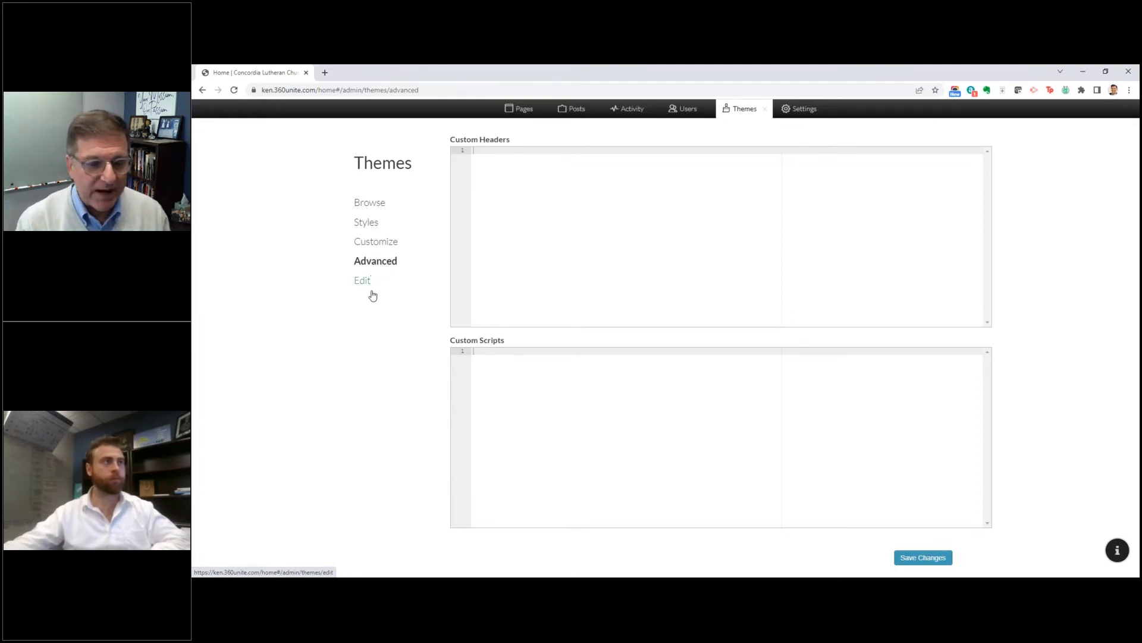
left_click(363, 282)
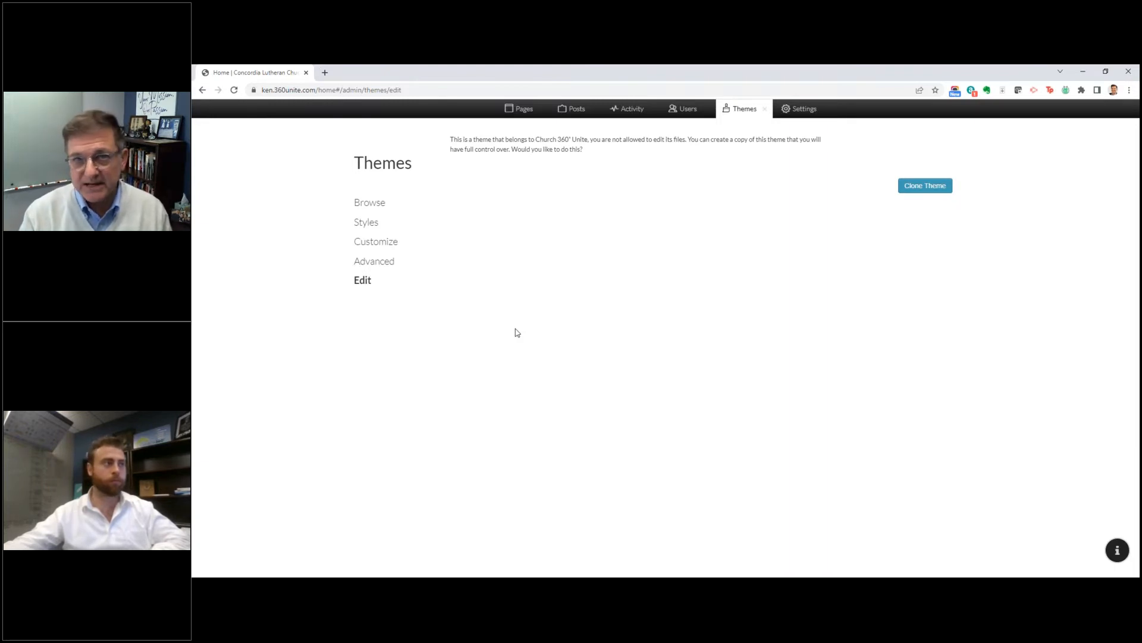
left_click(370, 203)
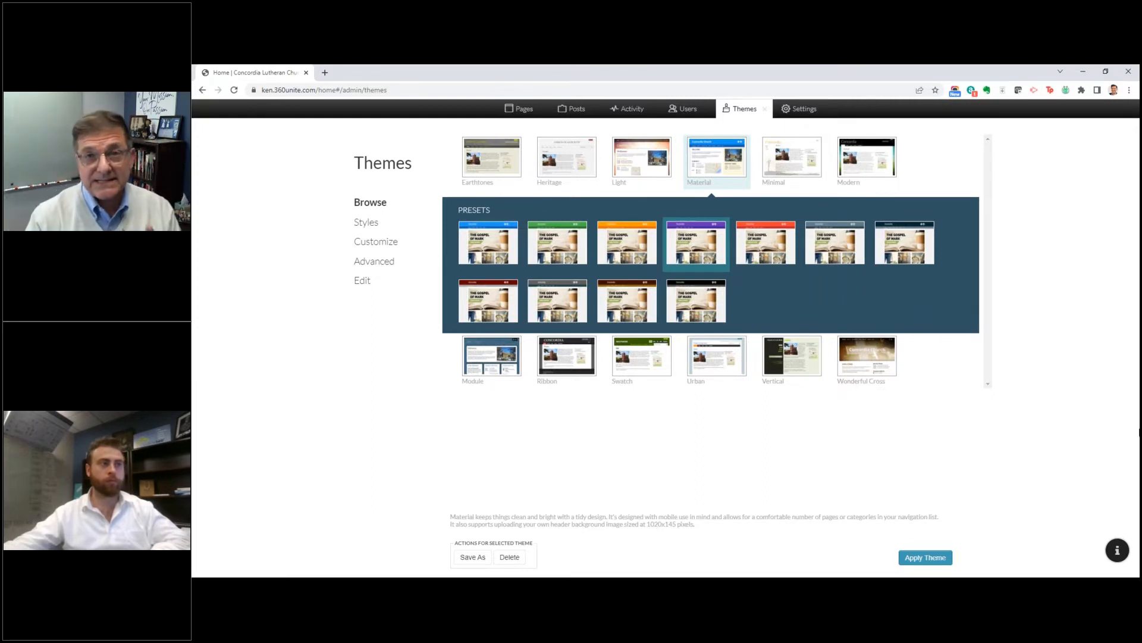
Step: Search the help articles for "changing theme colors" and view the support message form
left_click(1120, 554)
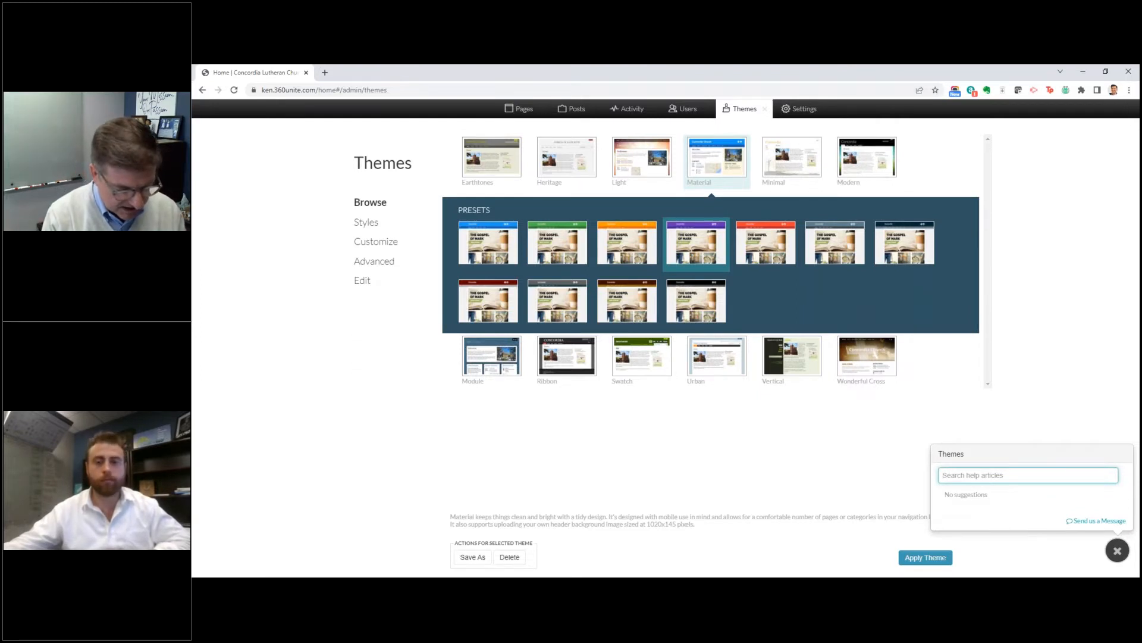
type("changing theme colors")
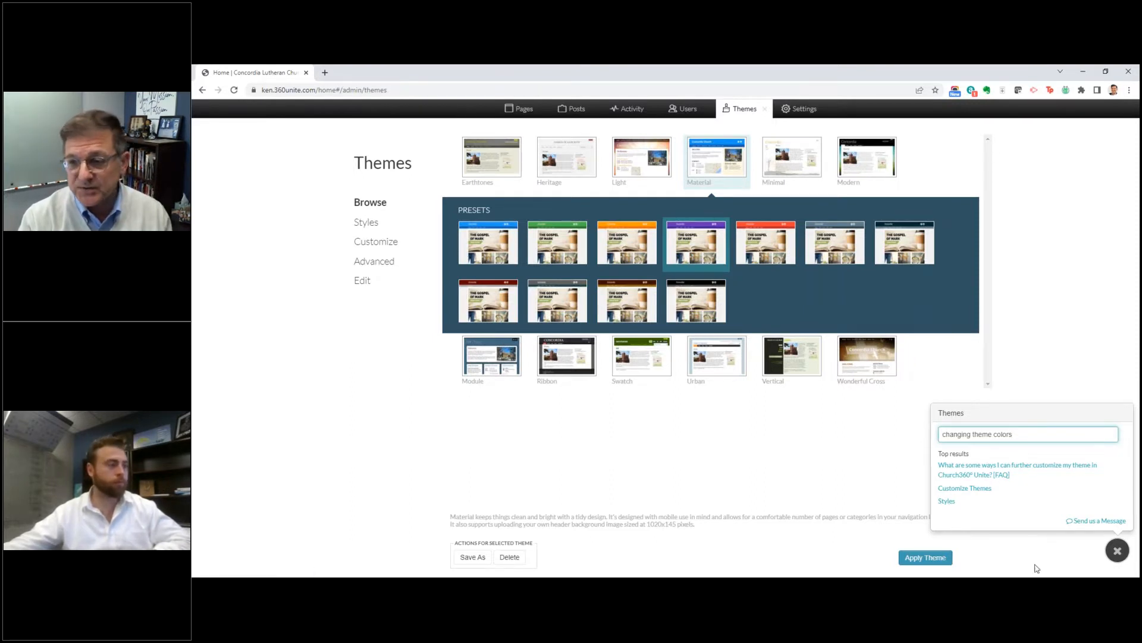
left_click(1088, 527)
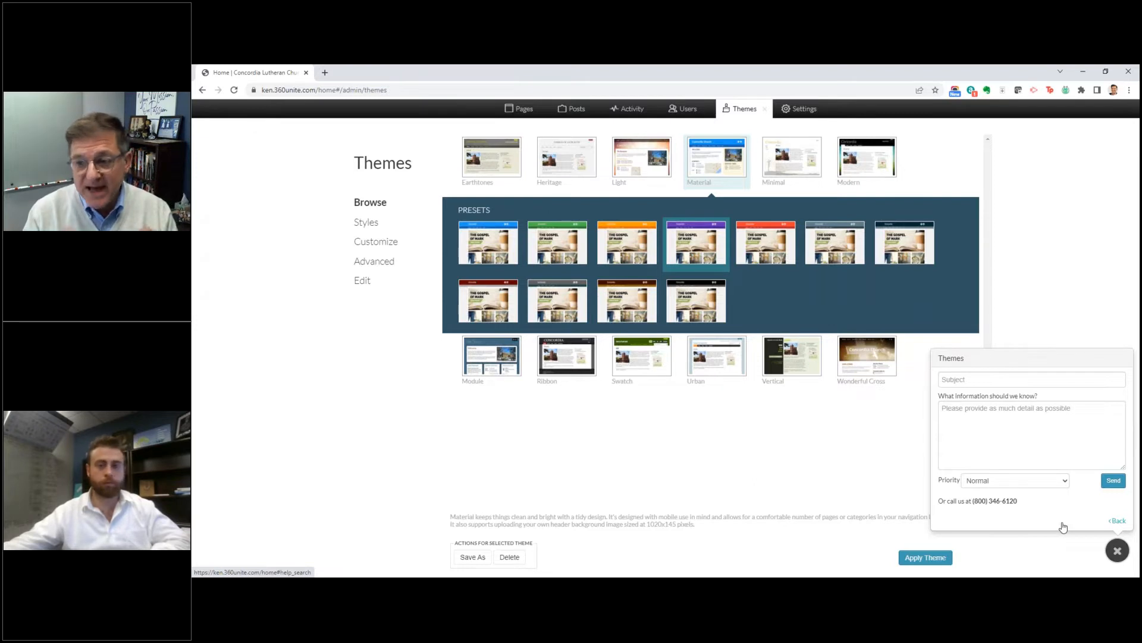
left_click(1113, 552)
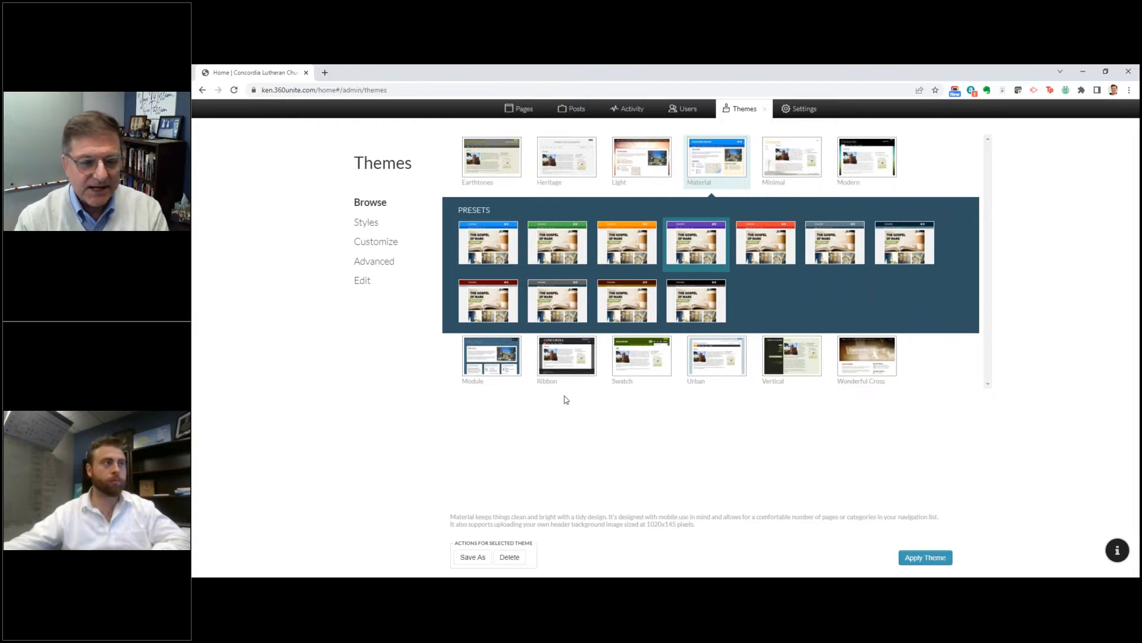
Step: Open the site's page manager and examine the active menu items and available menu items lists
left_click(519, 113)
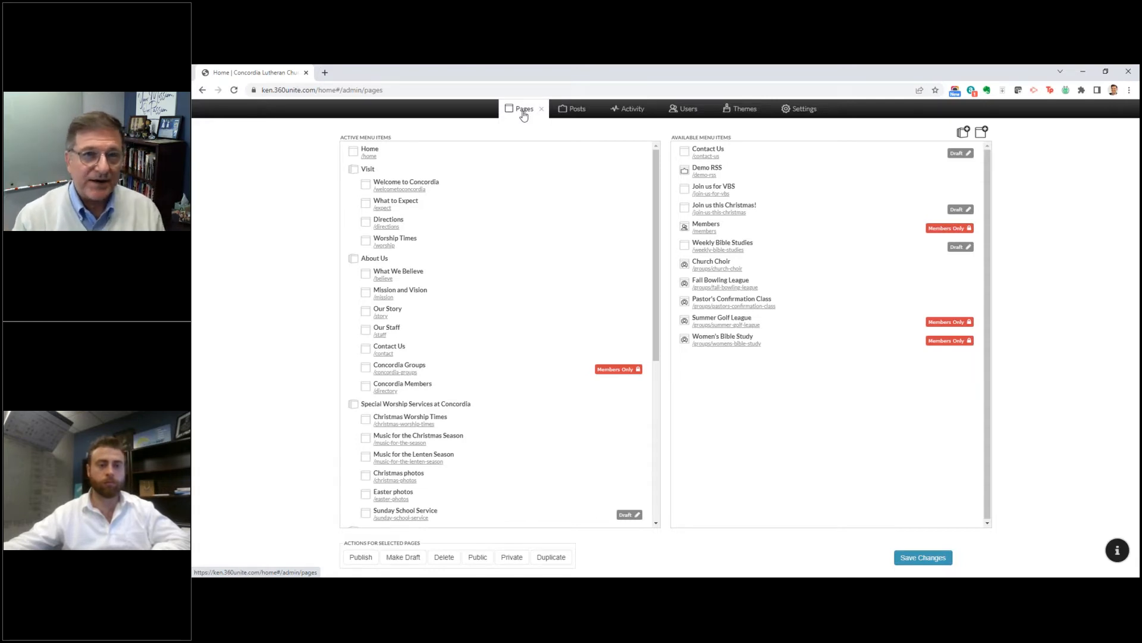
double_click(351, 137)
left_click_drag(351, 137, 397, 142)
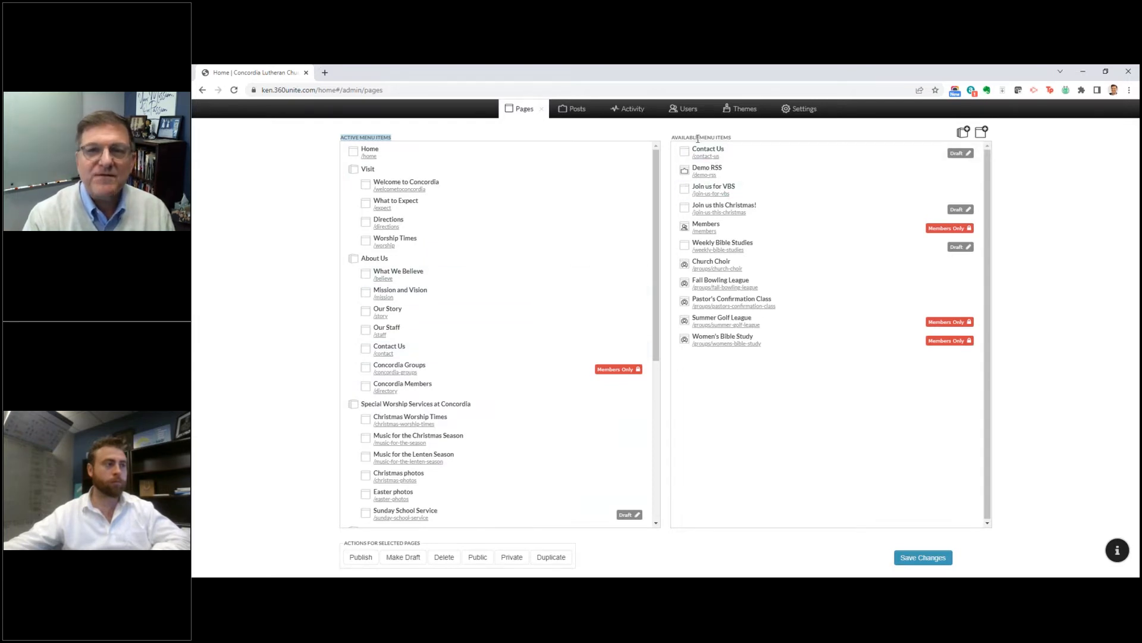
triple_click(725, 139)
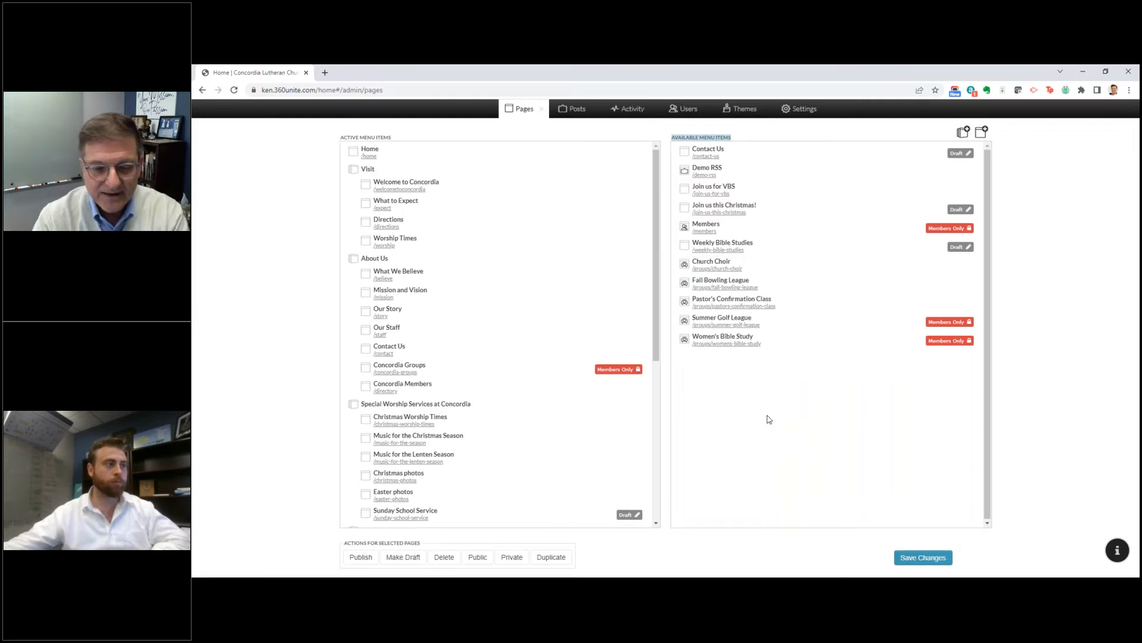
left_click(616, 134)
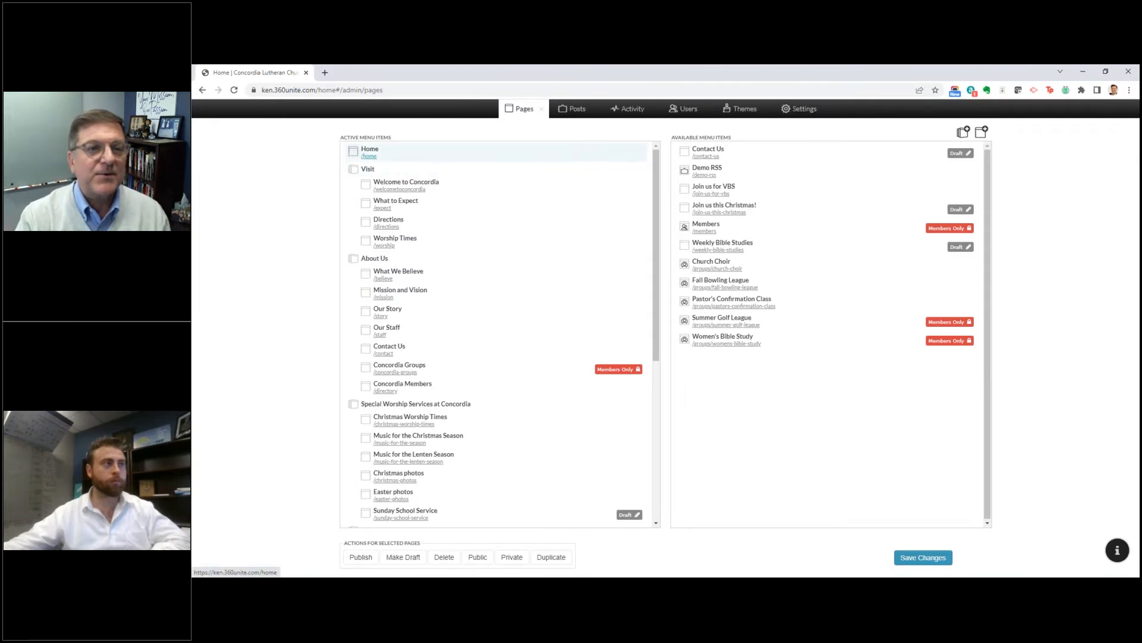
Step: Open the live home page, review its navigation submenus, view the LCMS Links and Resources page and return home
left_click(369, 156)
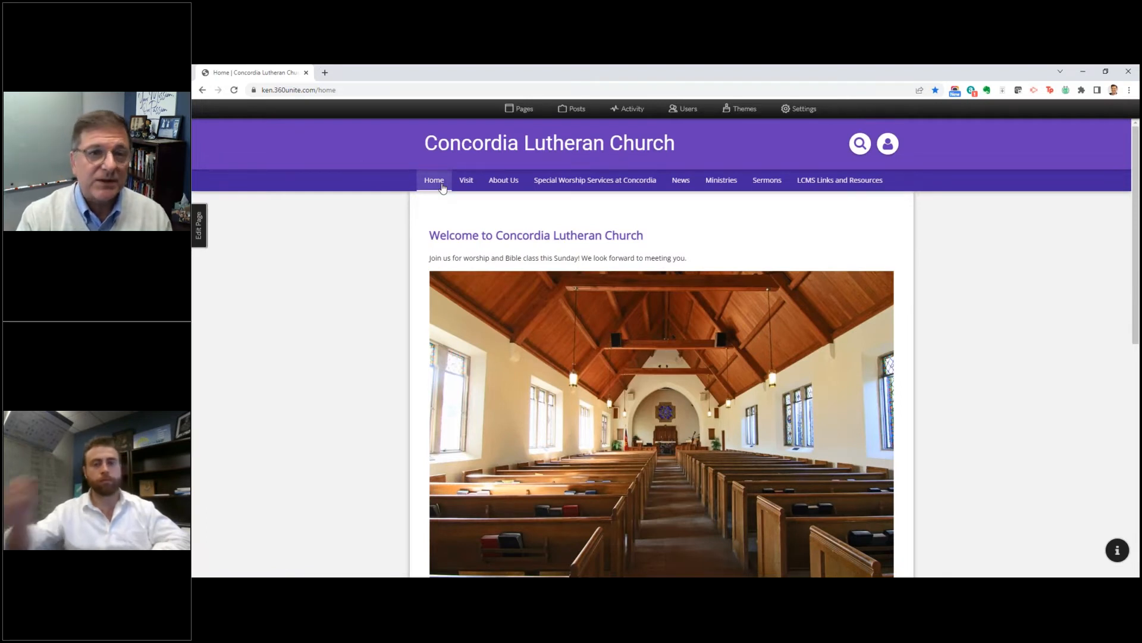
mouse_move(459, 184)
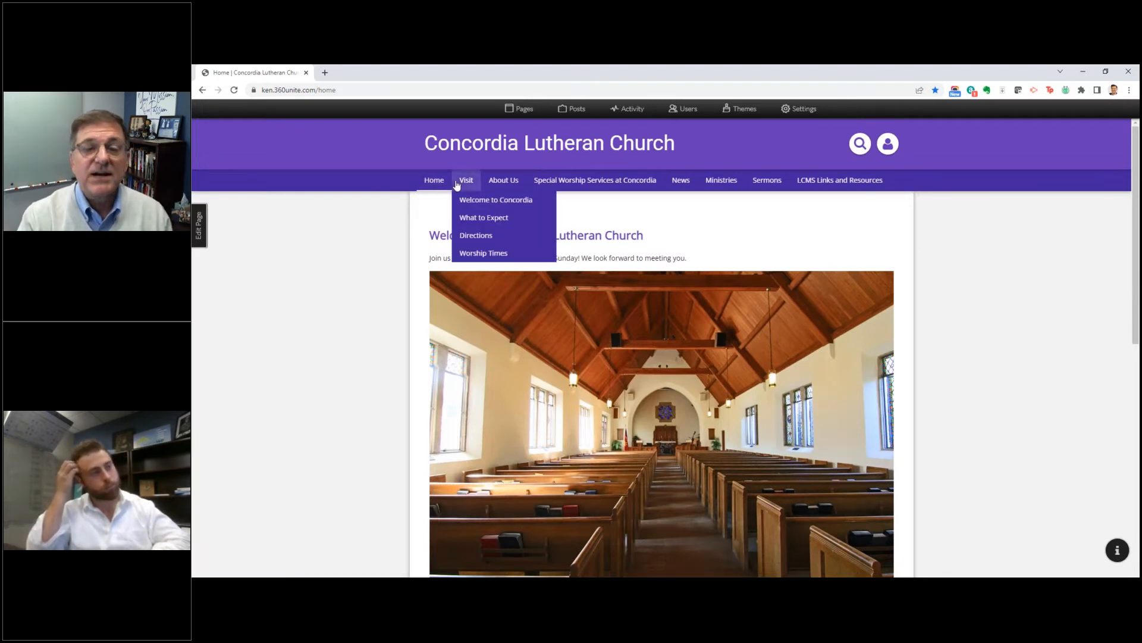
mouse_move(497, 183)
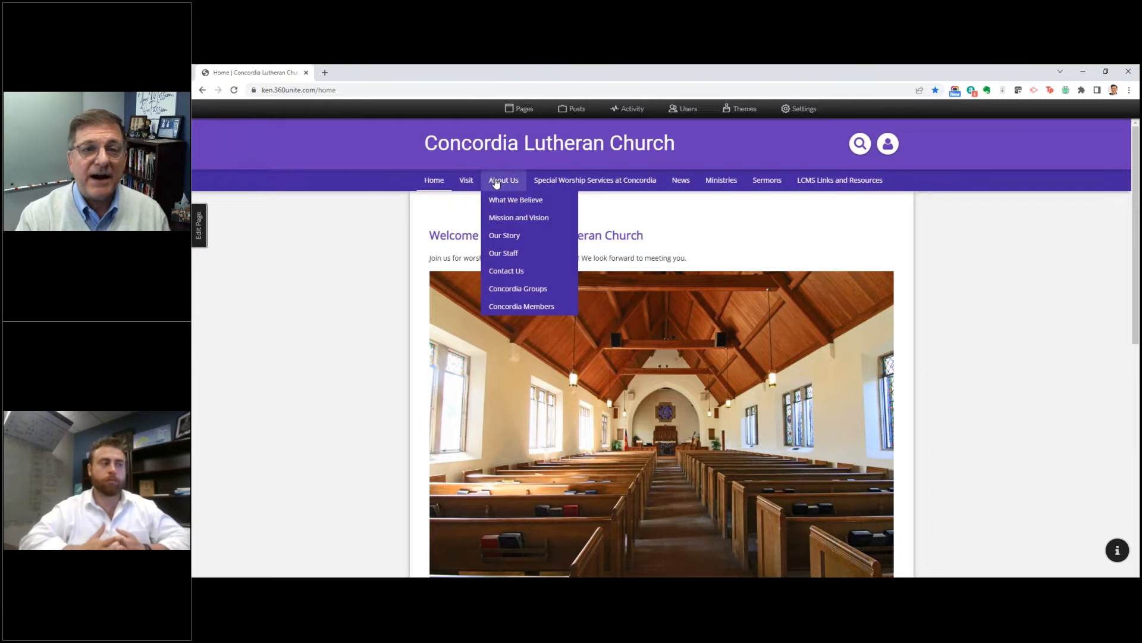
mouse_move(574, 188)
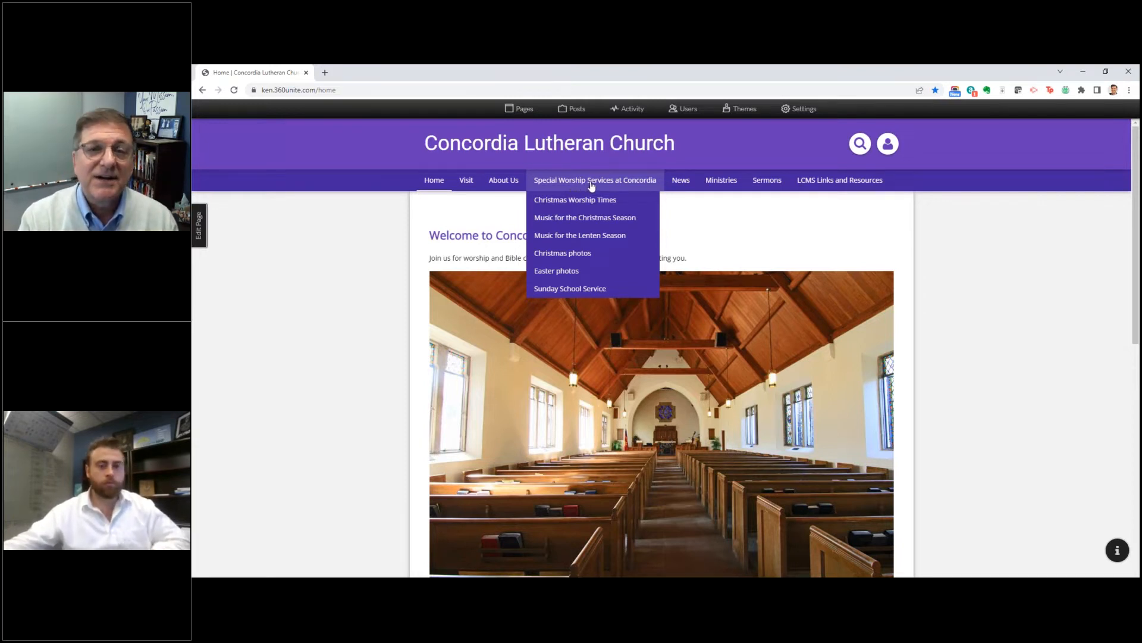
mouse_move(685, 186)
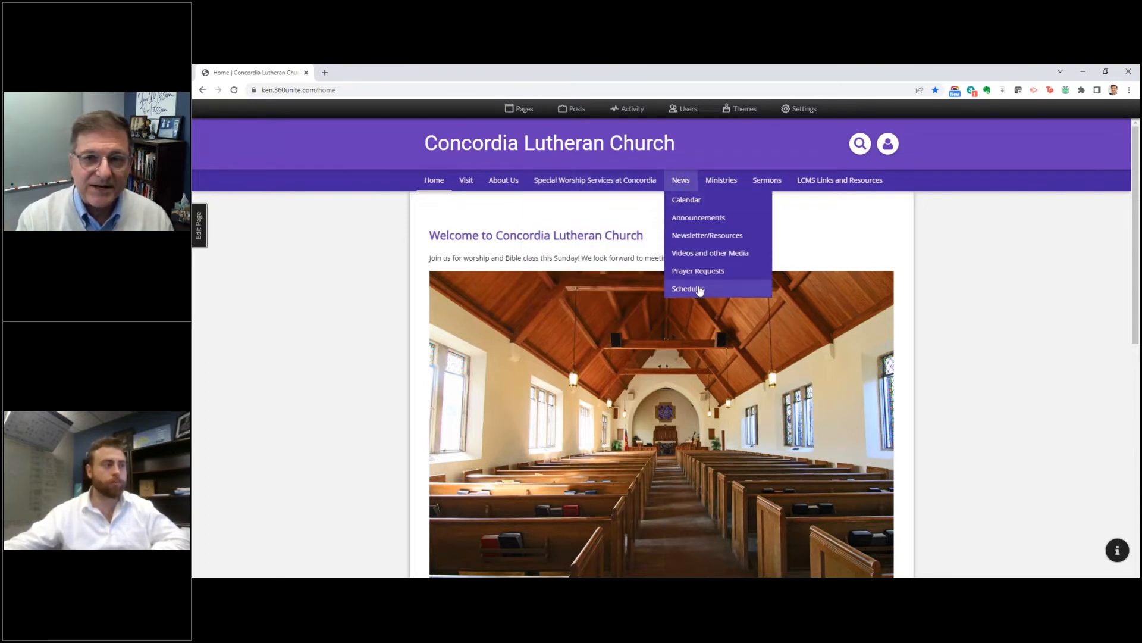
mouse_move(734, 185)
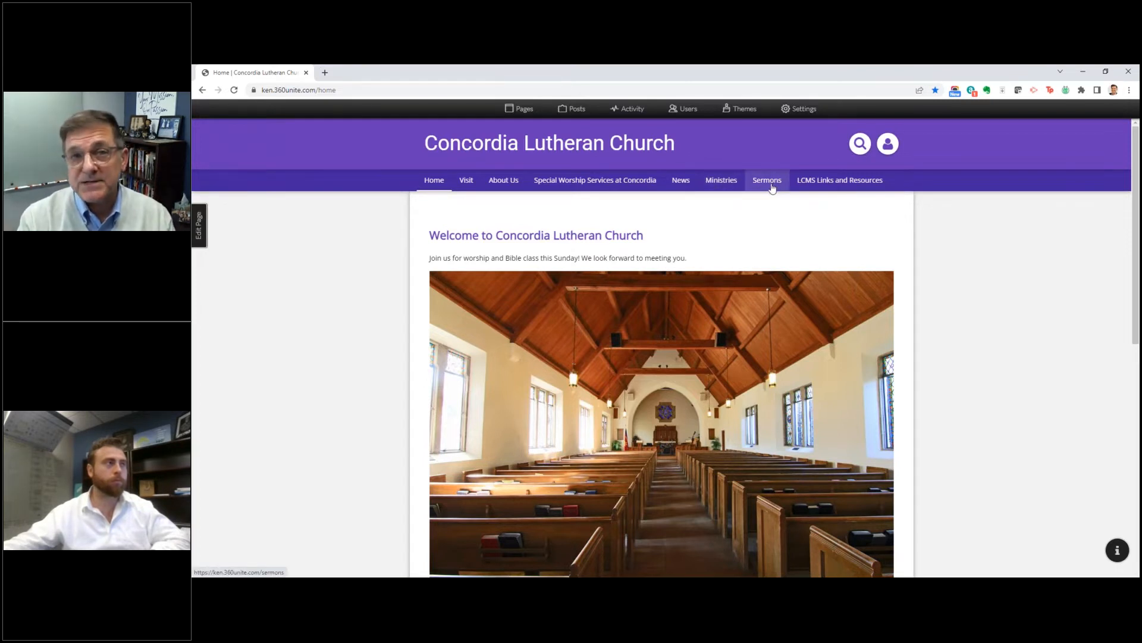
left_click(822, 184)
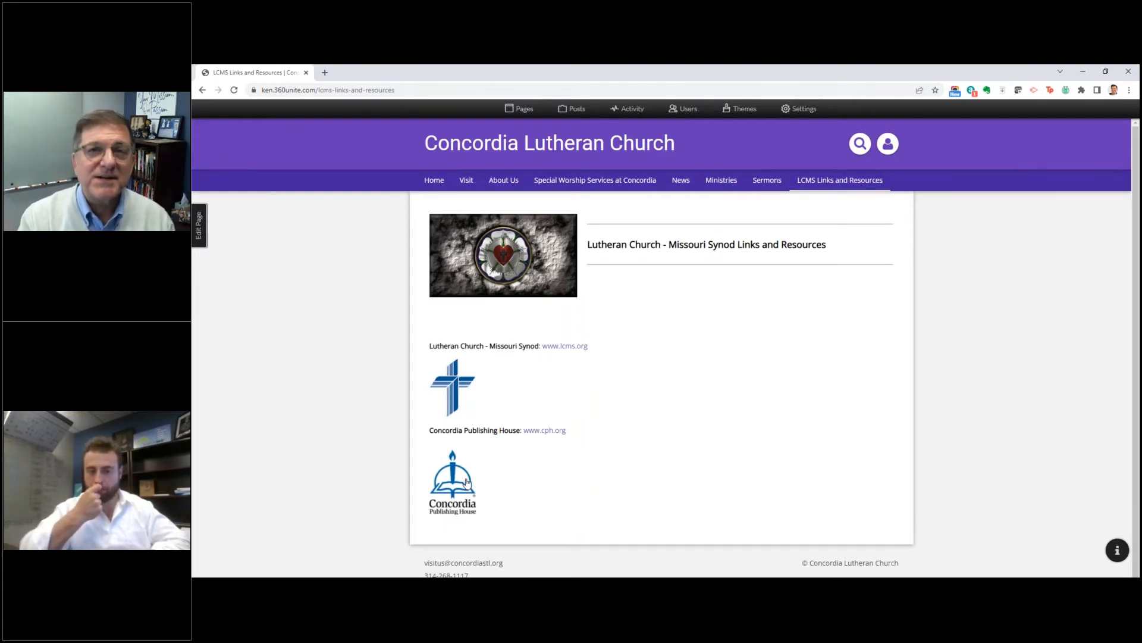
left_click(440, 183)
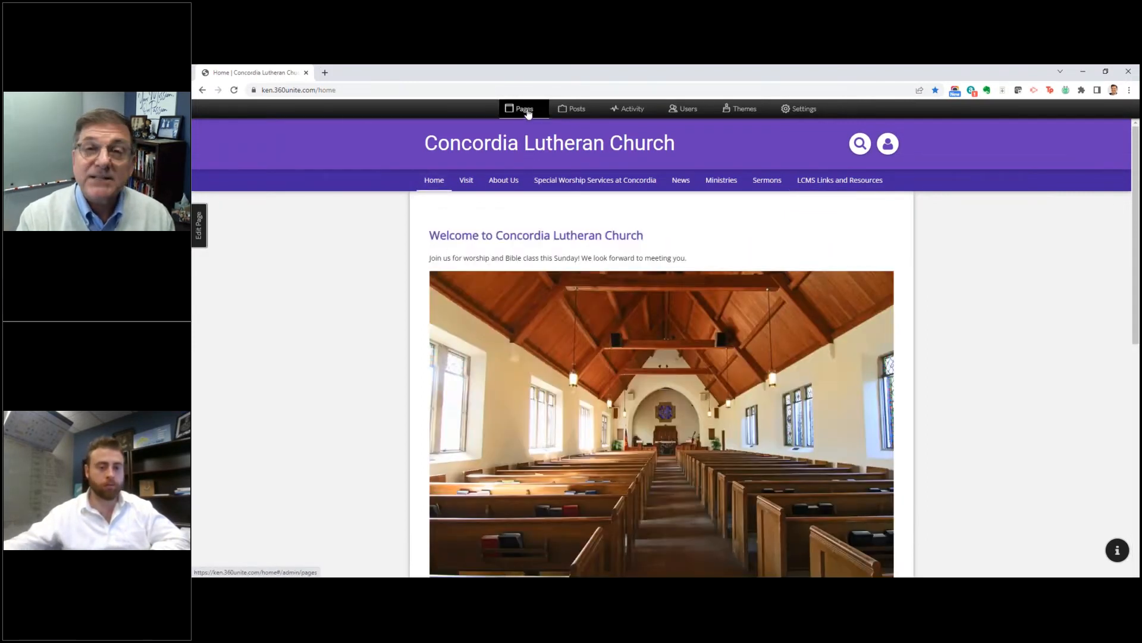
Step: Try to add an unnamed category to the active menu items in the page manager, and reload the page lists
left_click(526, 111)
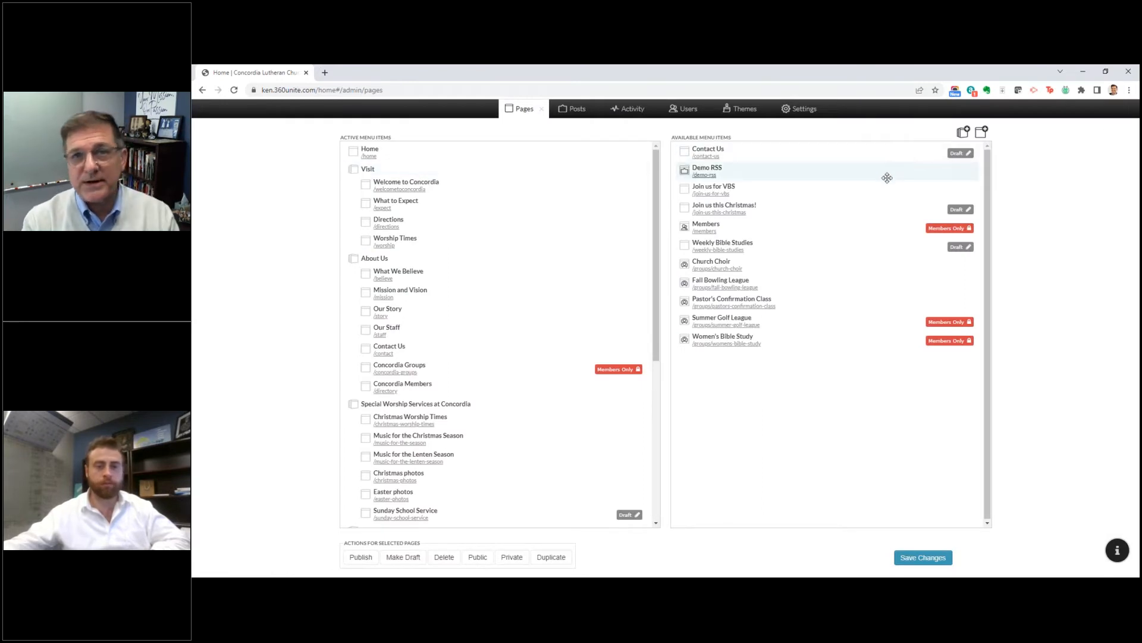
left_click(970, 132)
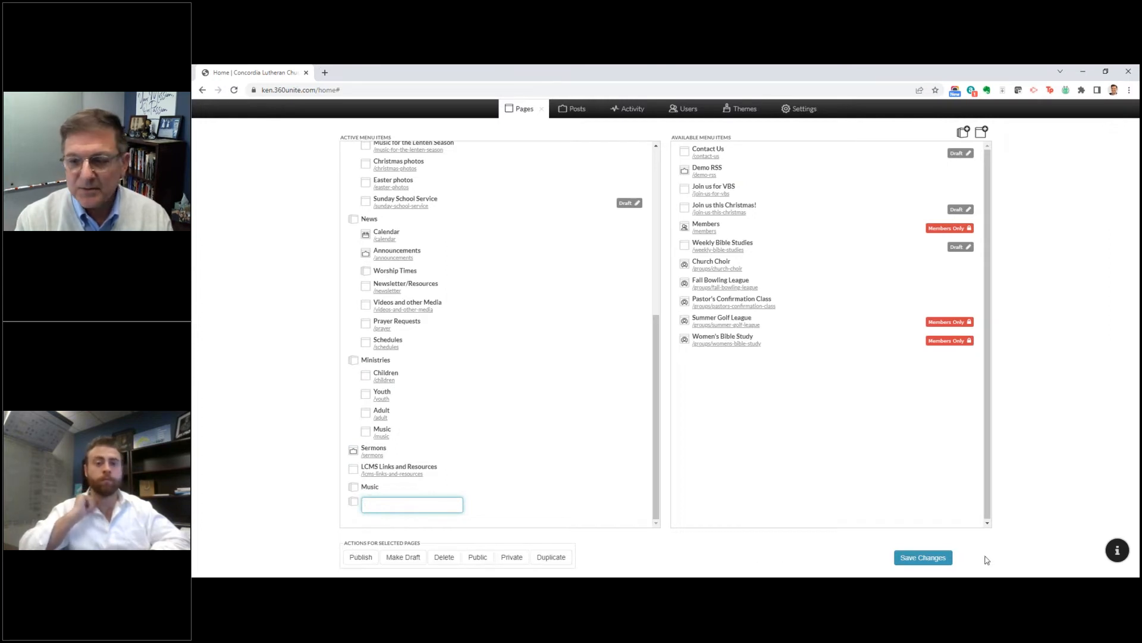
left_click(926, 562)
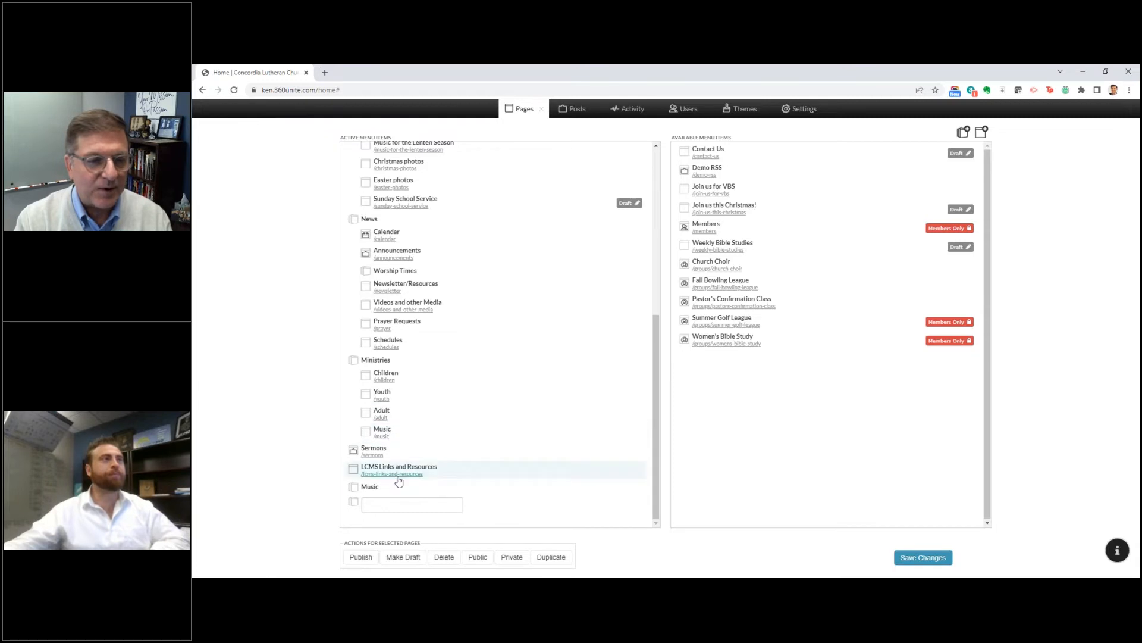
left_click_drag(358, 502, 857, 458)
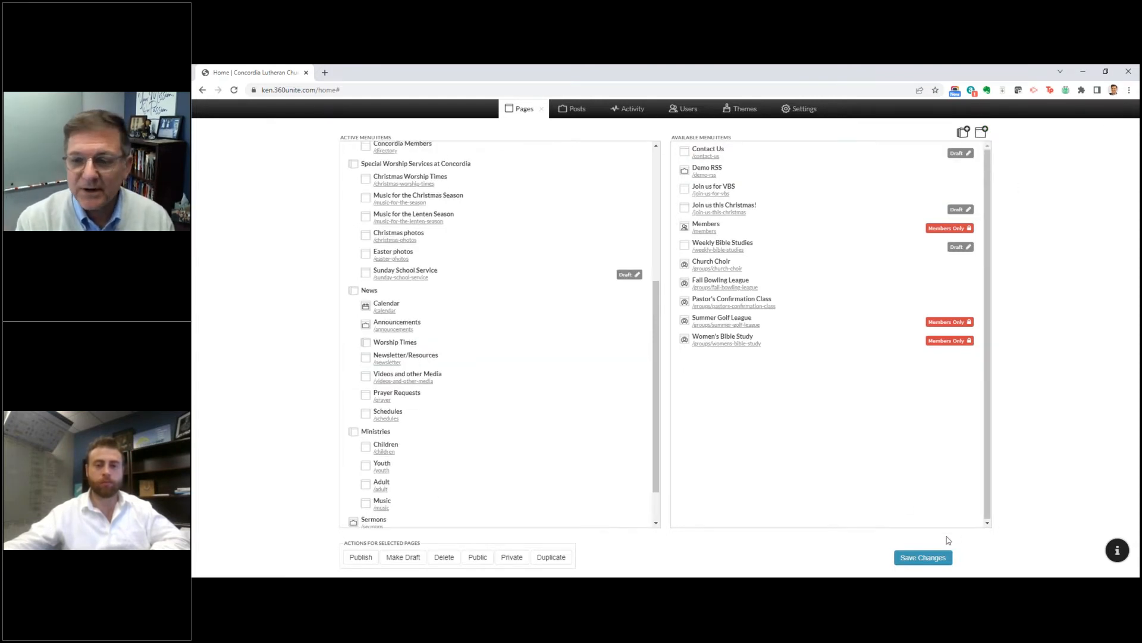
left_click(923, 557)
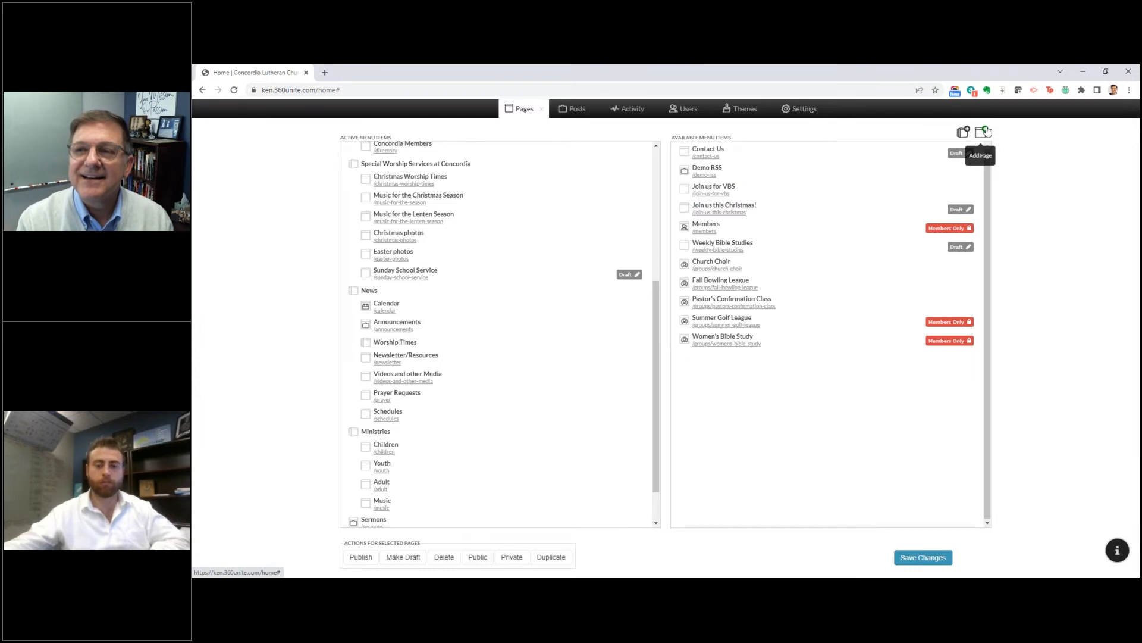
left_click(583, 112)
left_click(524, 115)
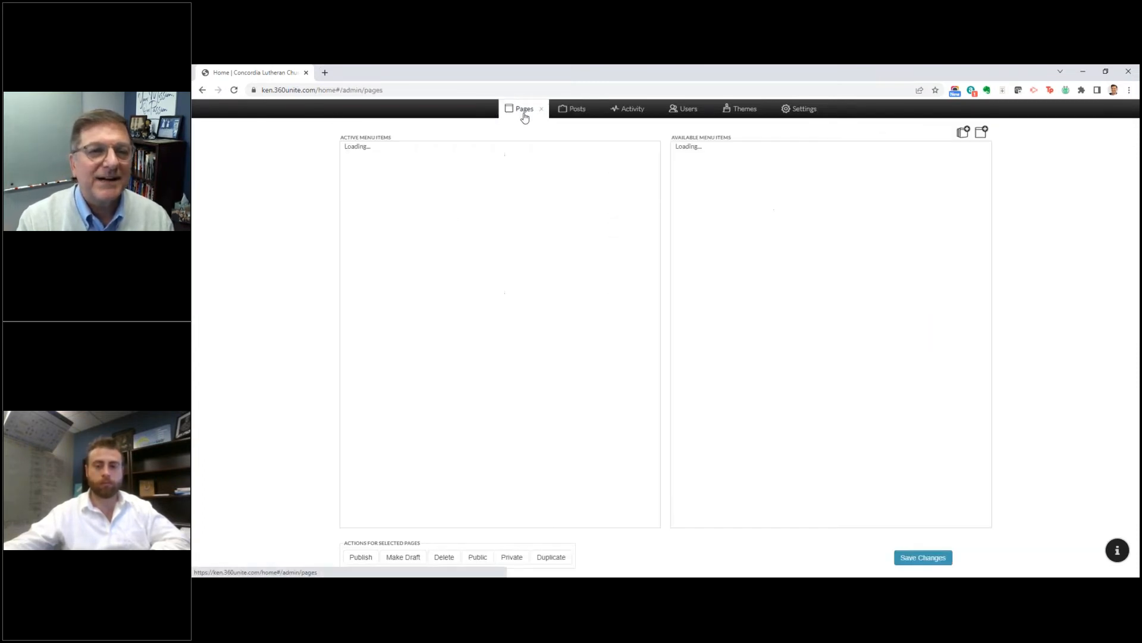
Step: Start a new page and preview the Group, Blank Page, Worship Times, What to Expect and Mission and Vision templates
left_click(982, 130)
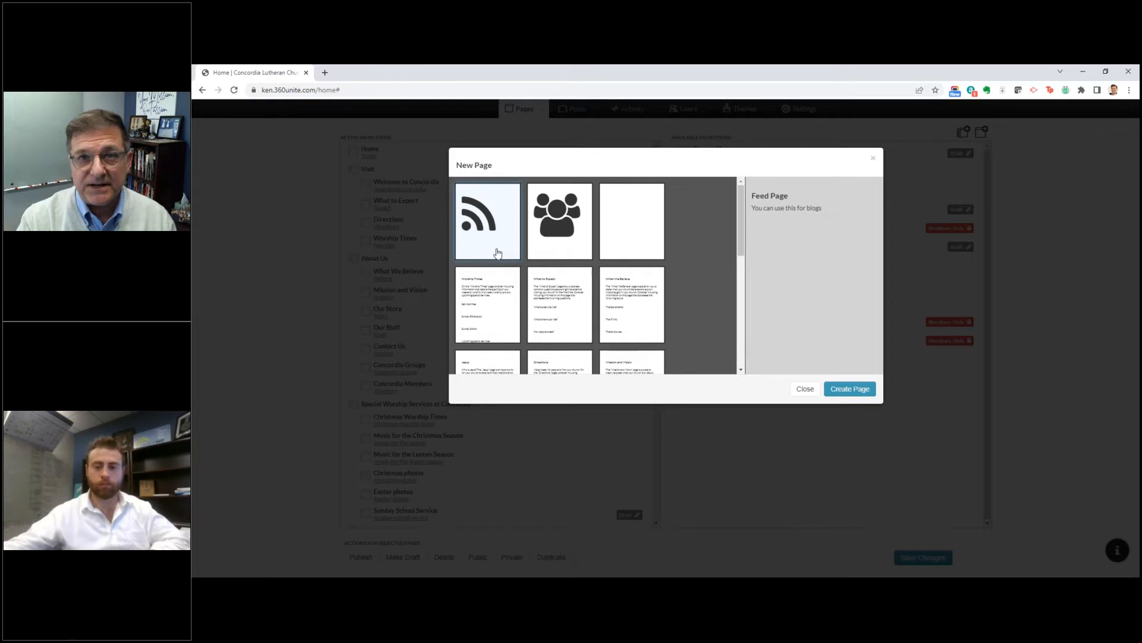
left_click(554, 231)
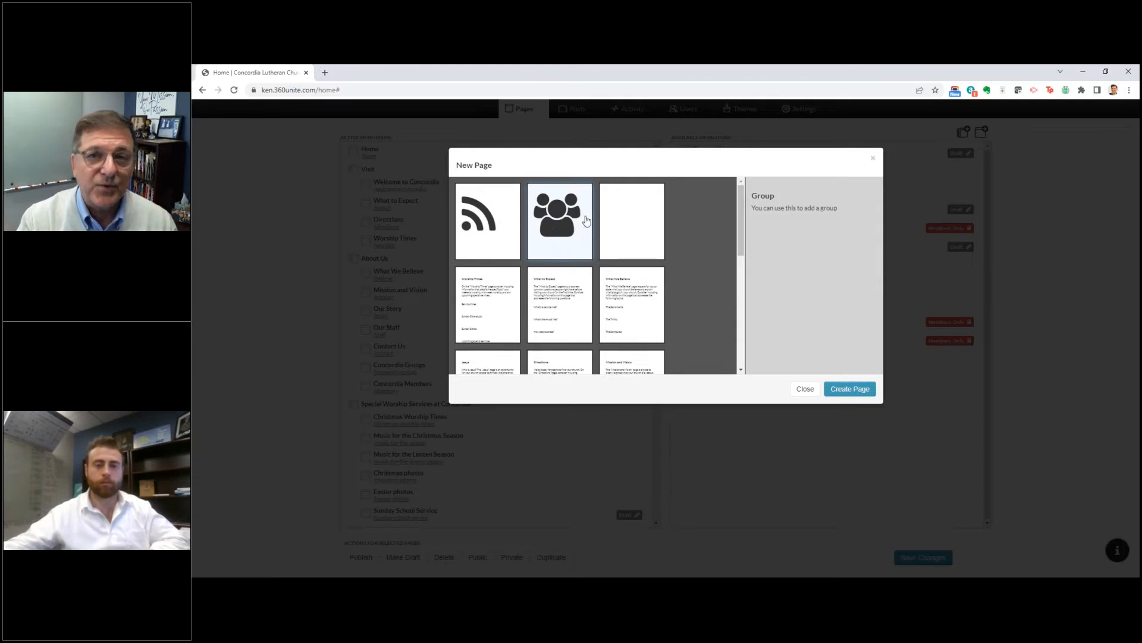
left_click(610, 225)
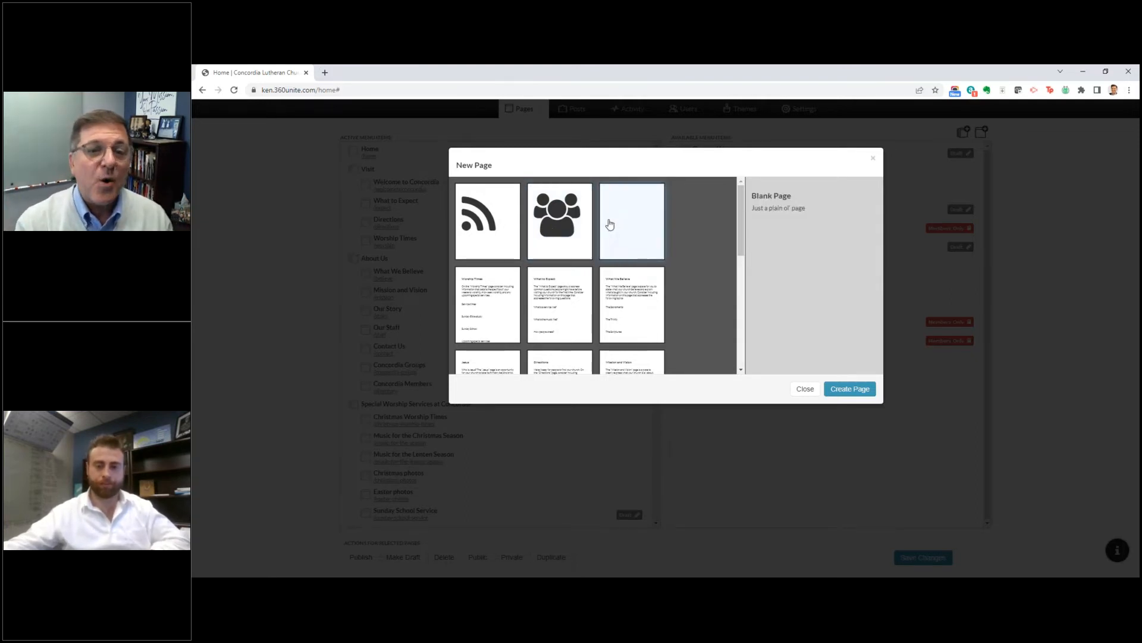
scroll(494, 322, "down", 1)
left_click(489, 272)
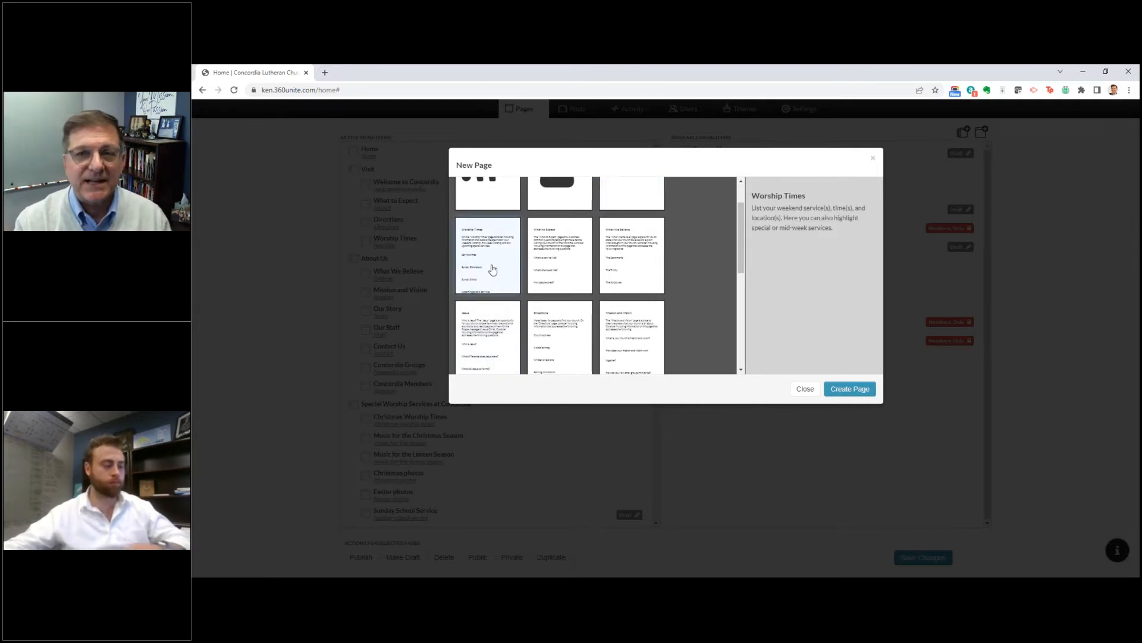
left_click(539, 266)
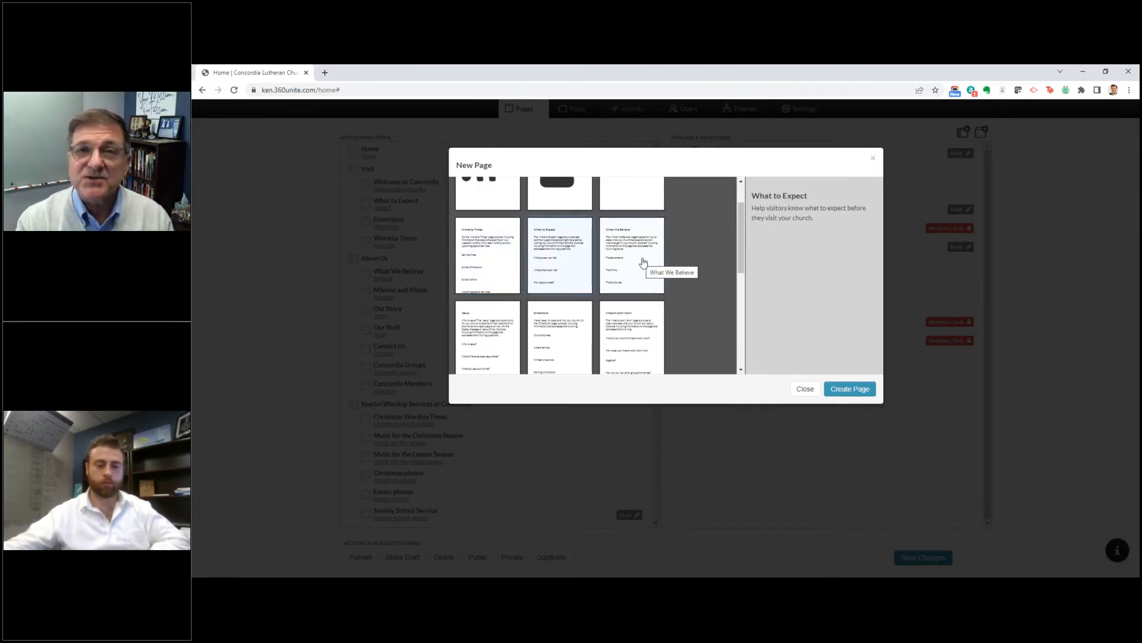
left_click(633, 328)
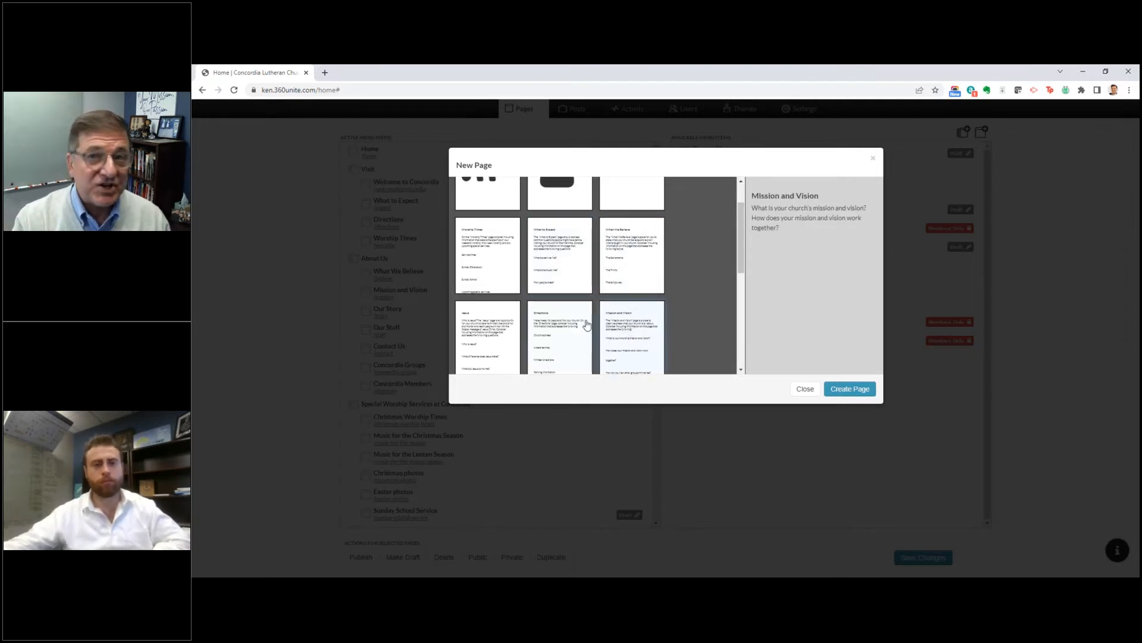
Step: Preview the Directions, News/Announcements and Ministries templates, and leave the template chooser without creating a page
scroll(560, 291, "down", 1)
left_click(560, 291)
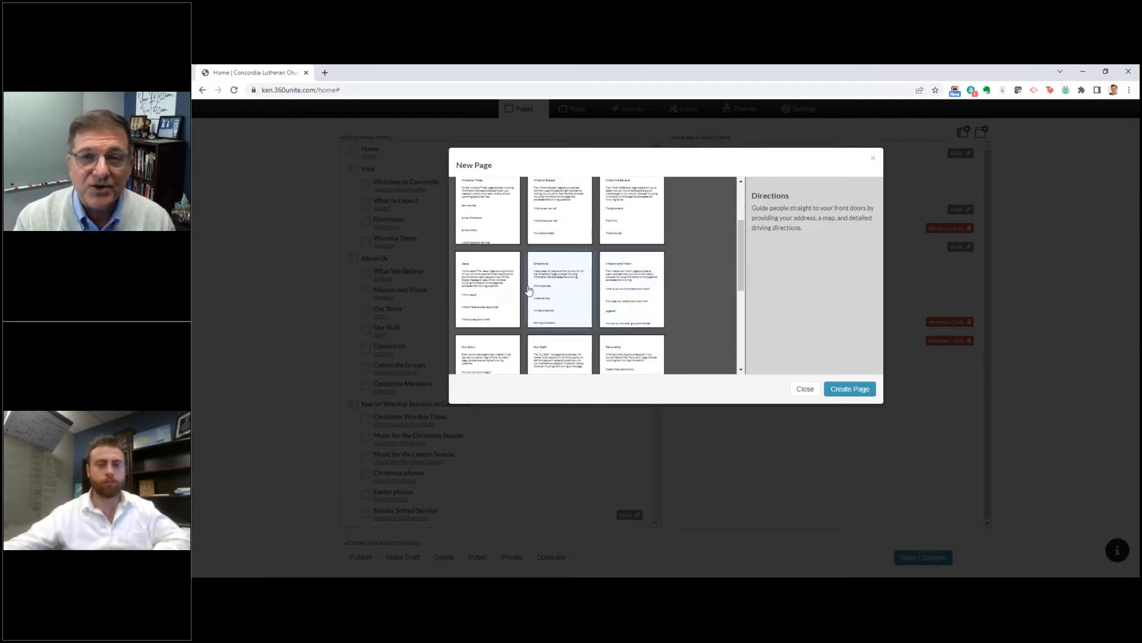
left_click(508, 288)
scroll(613, 305, "down", 2)
left_click(556, 337)
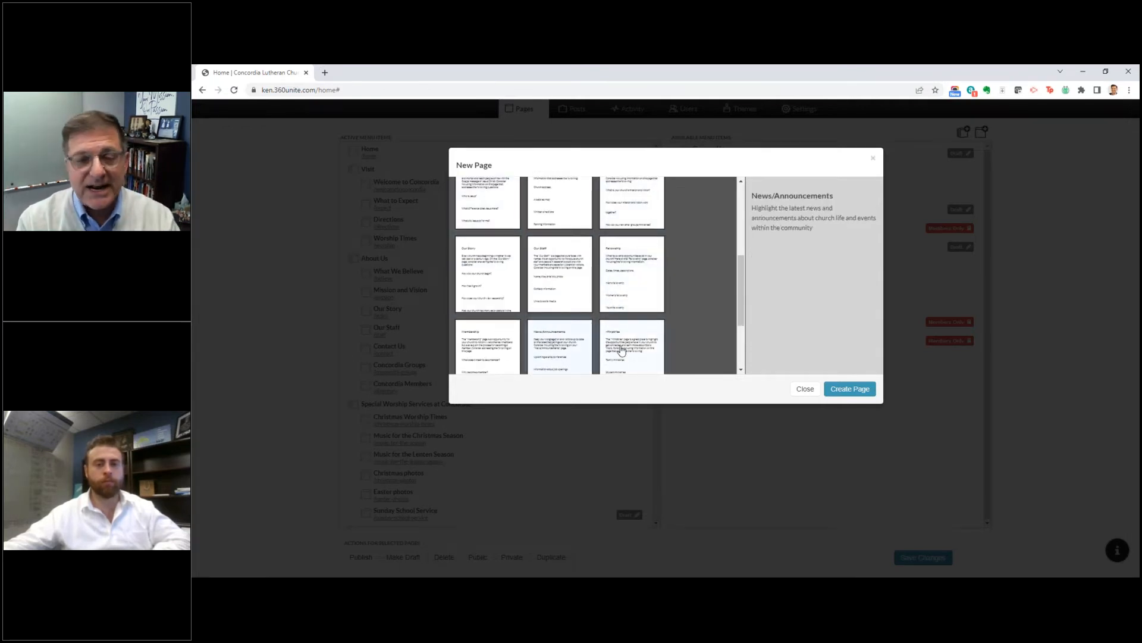
left_click(620, 349)
scroll(638, 352, "down", 2)
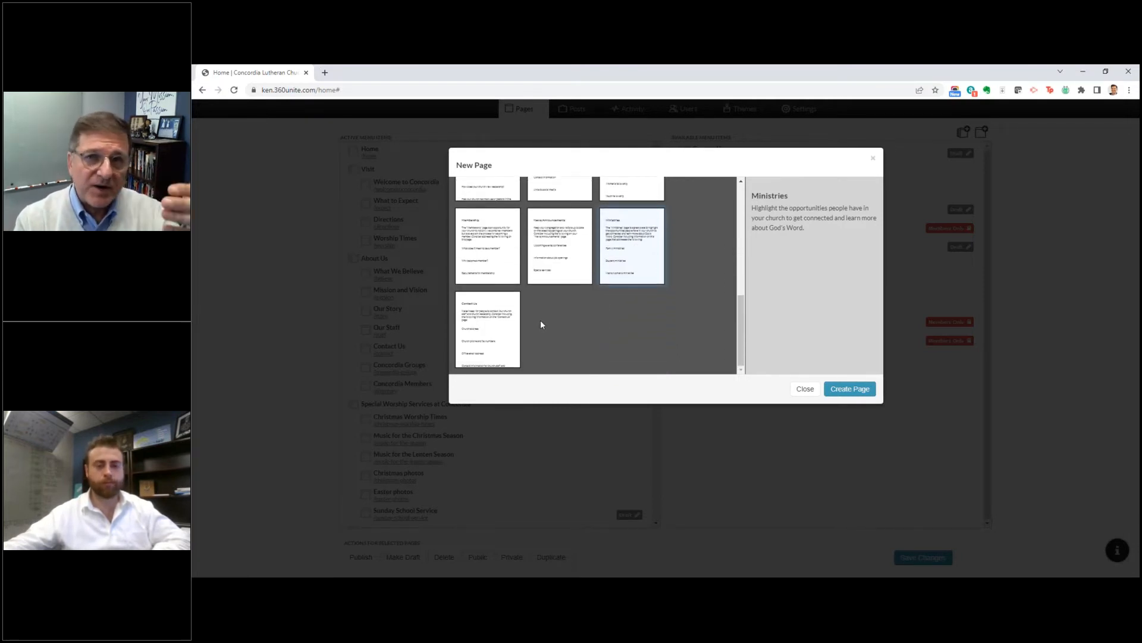
left_click(805, 388)
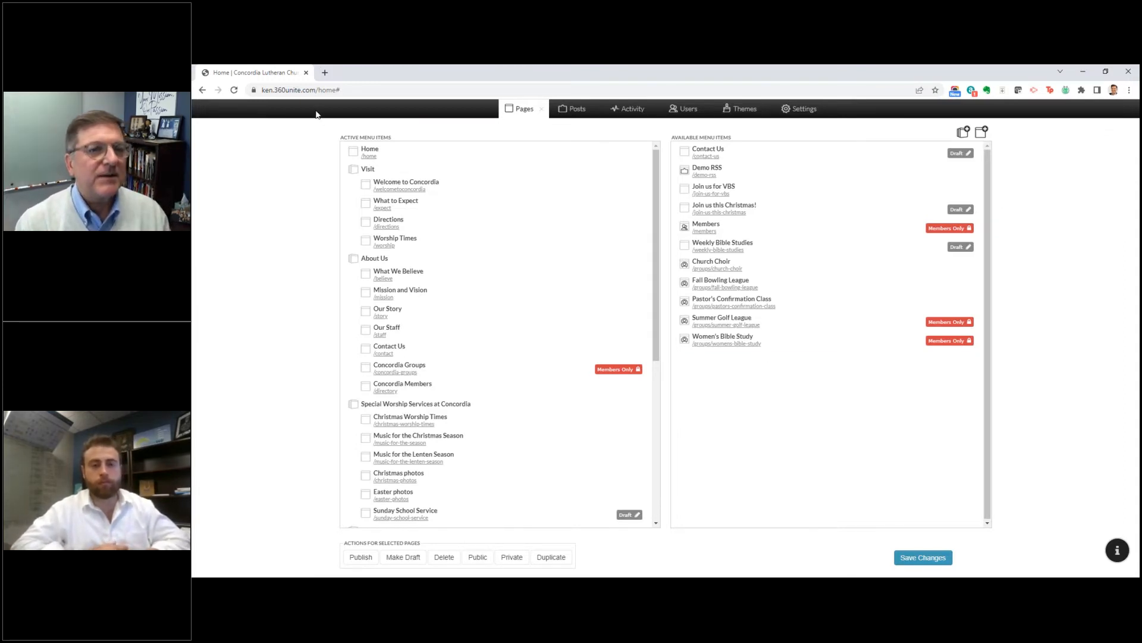
Step: Return to the live home page and open Music for the Lenten Season under Special Worship Services at Concordia
left_click(370, 157)
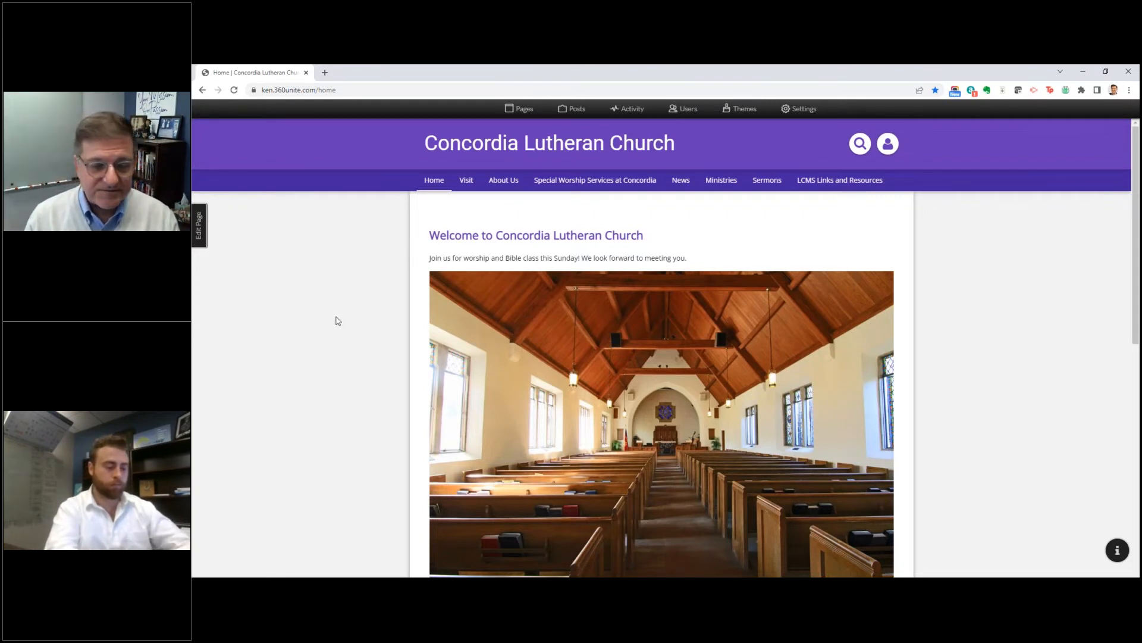
mouse_move(593, 181)
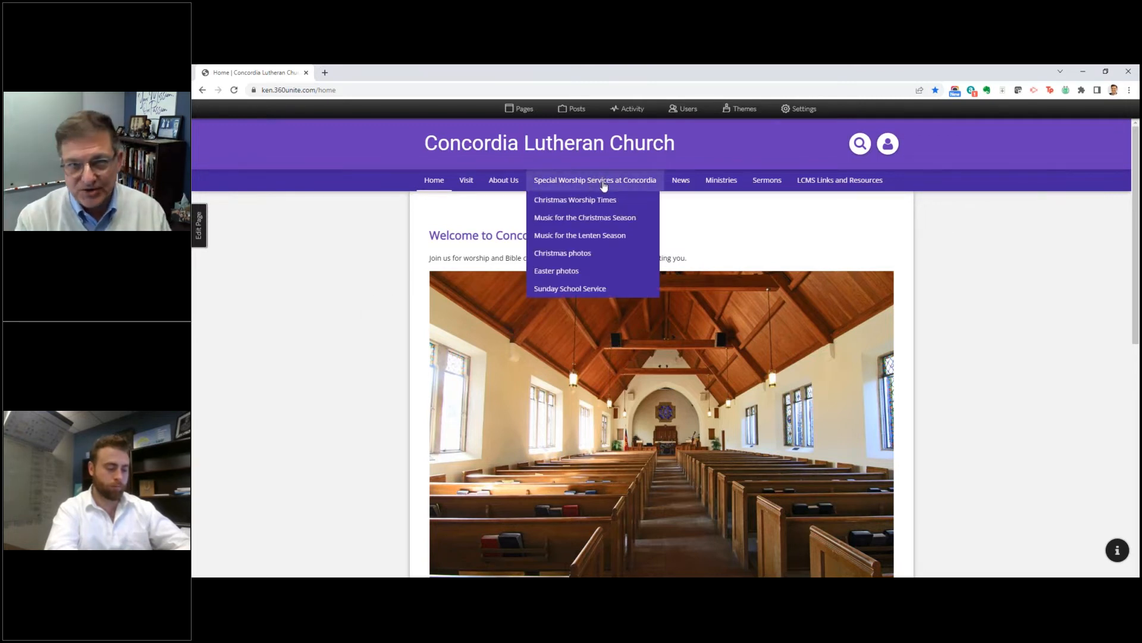
left_click(569, 237)
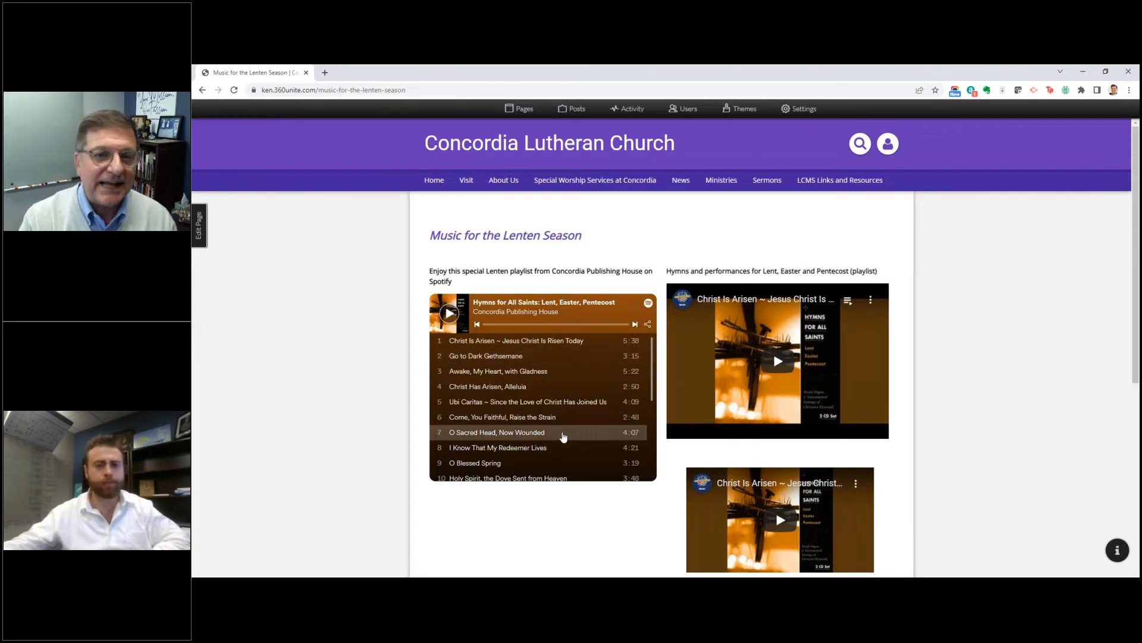
Step: Look through the track list of the Hymns for All Saints: Lent, Easter, Pentecost playlist
scroll(575, 434, "down", 5)
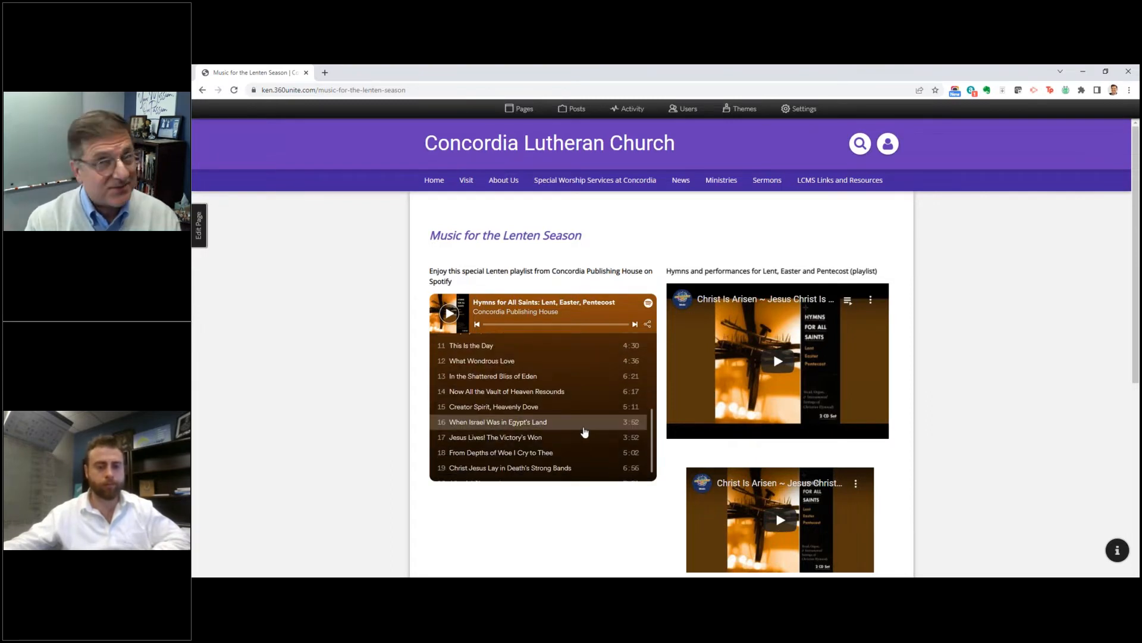
scroll(563, 411, "down", 3)
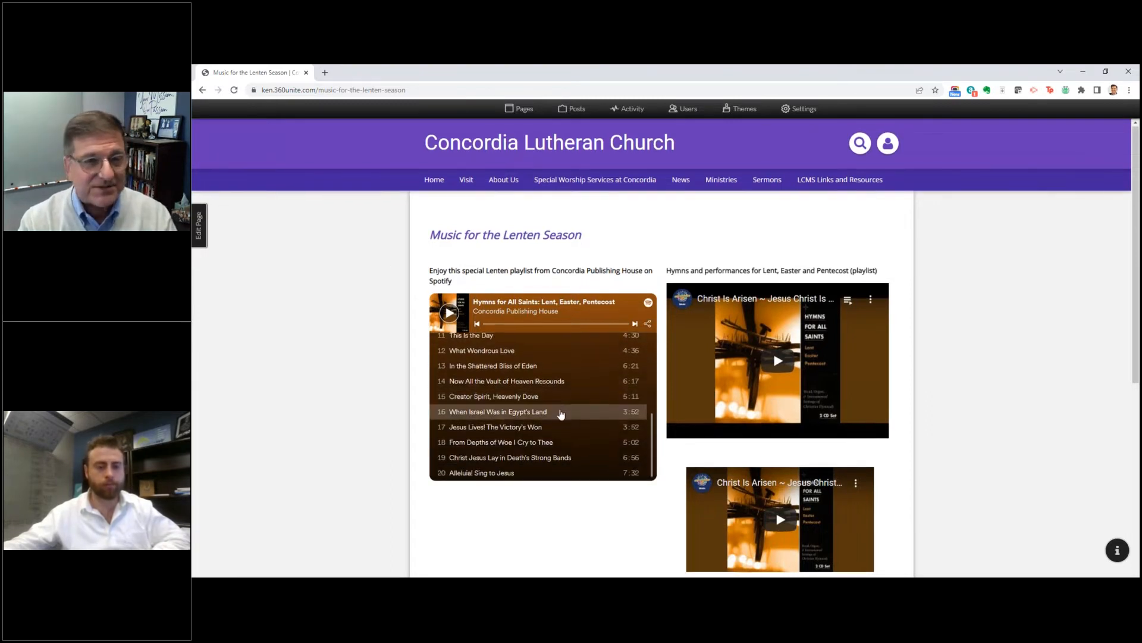
scroll(797, 305, "up", 1)
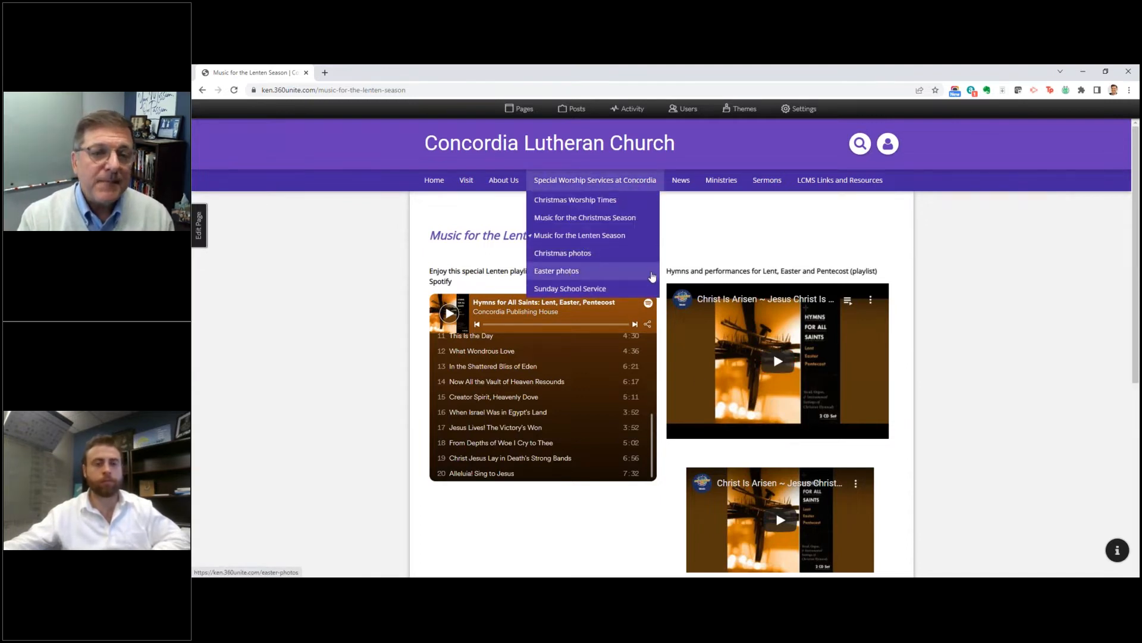
Step: Open the Easter photos page under Special Worship Services at Concordia and look through its service graphics
left_click(567, 275)
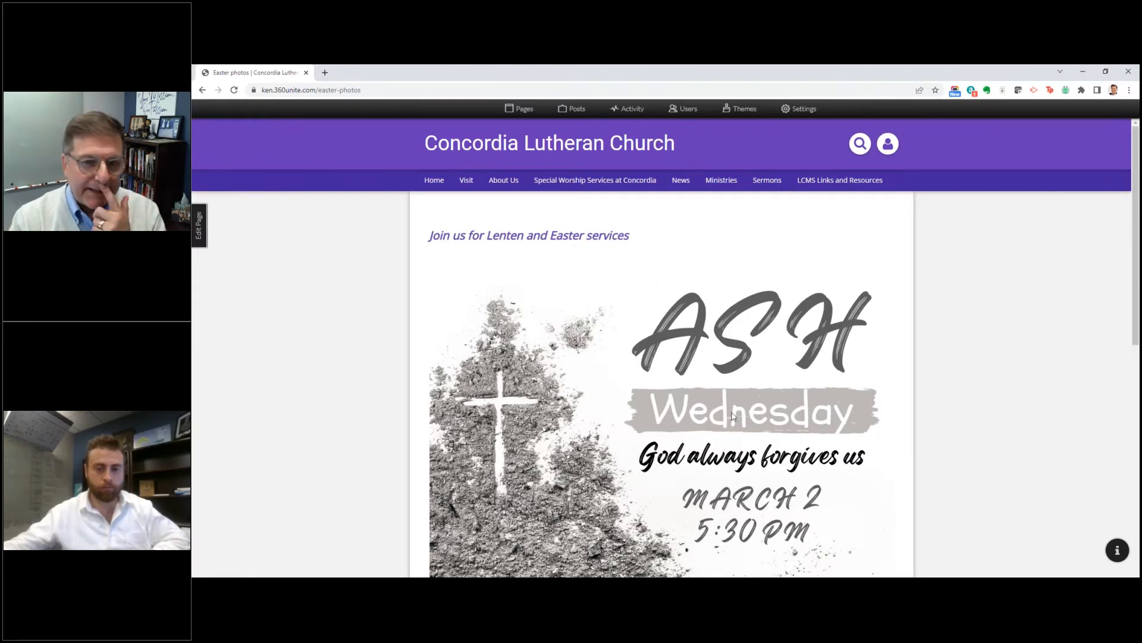
scroll(756, 412, "down", 1)
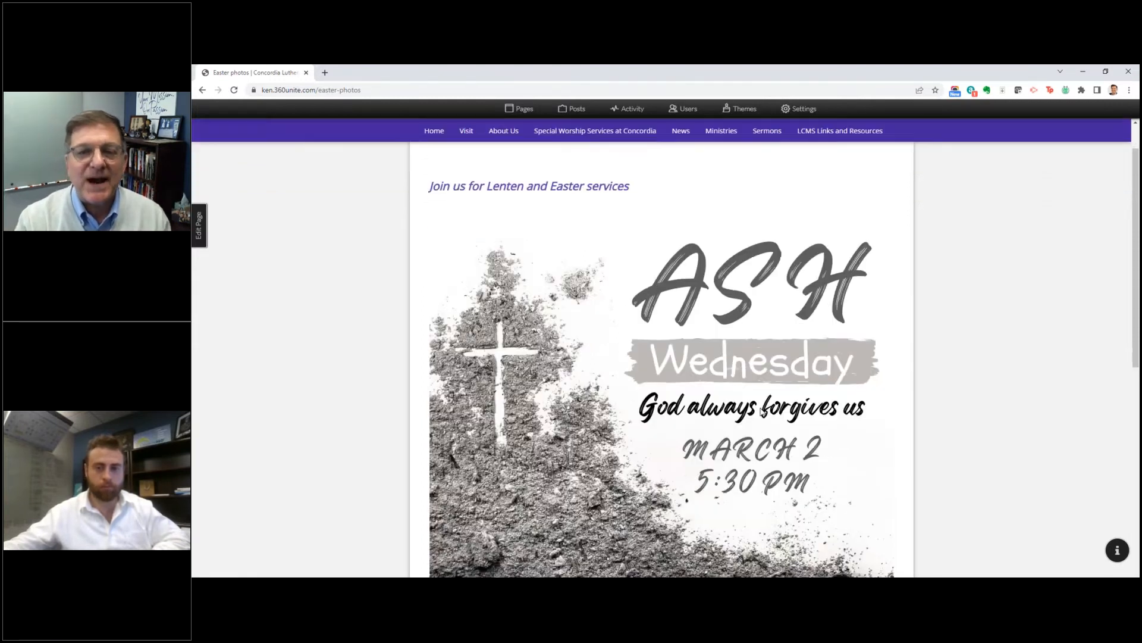
scroll(768, 408, "down", 5)
scroll(772, 405, "down", 5)
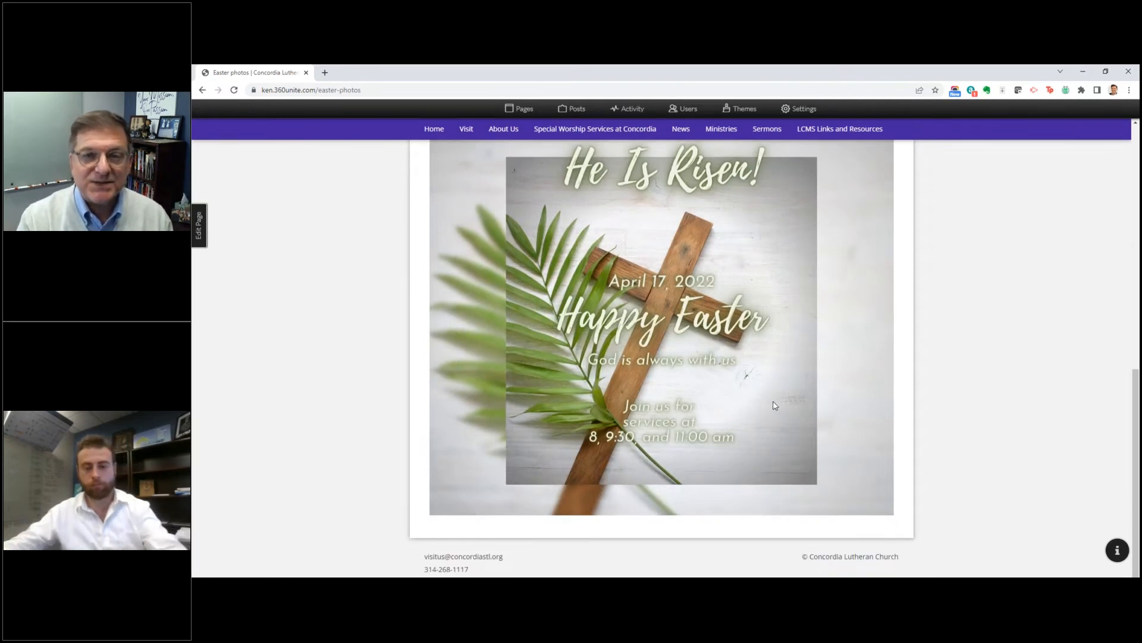
scroll(776, 405, "up", 10)
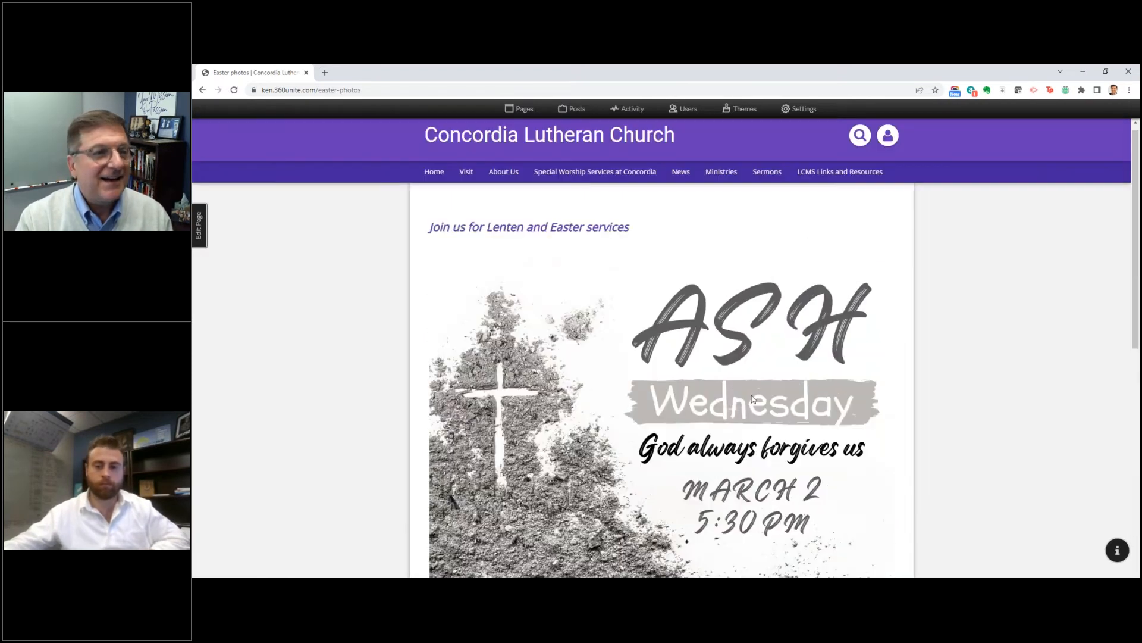
Step: Start editing the Easter photos page and change the Ash Wednesday graphic's cell type from Rich Text to Carousel
left_click(199, 234)
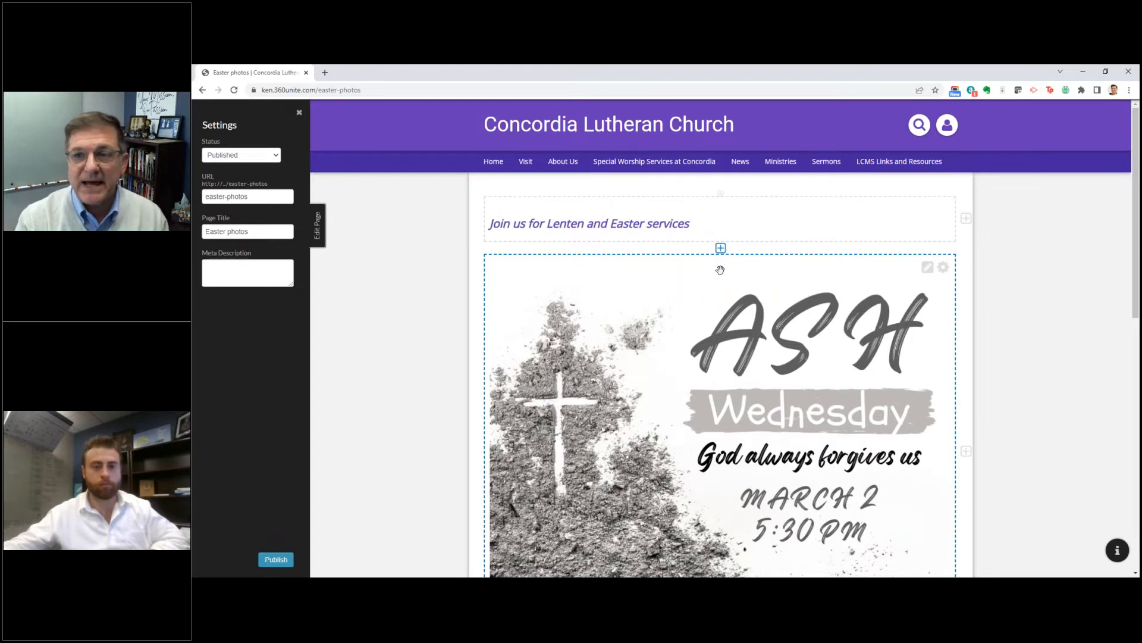
left_click(944, 262)
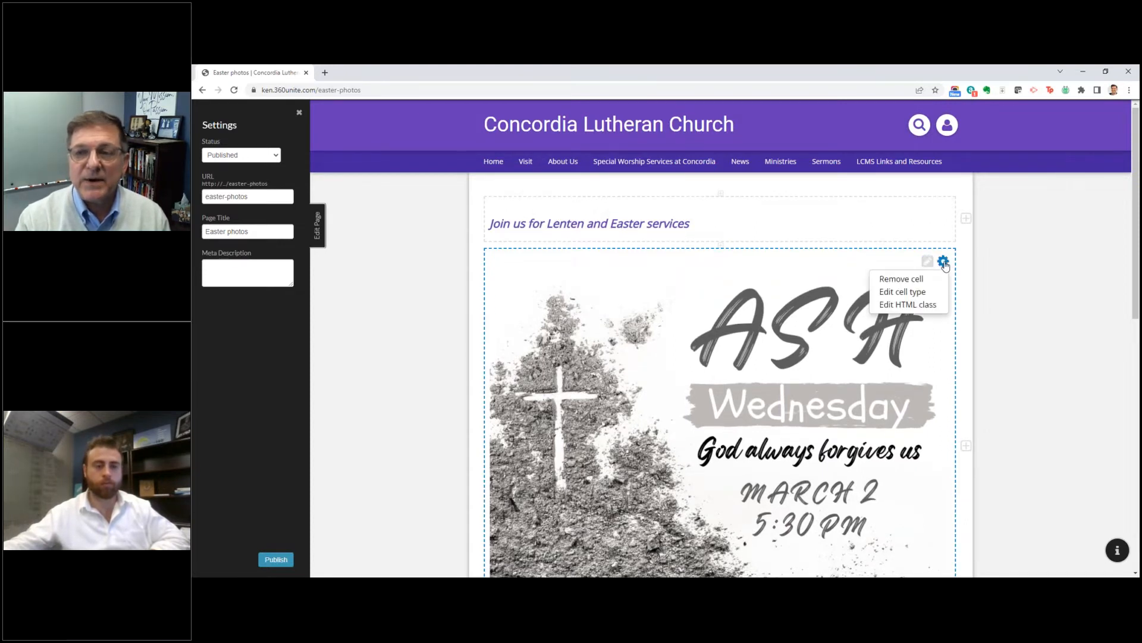
left_click(915, 295)
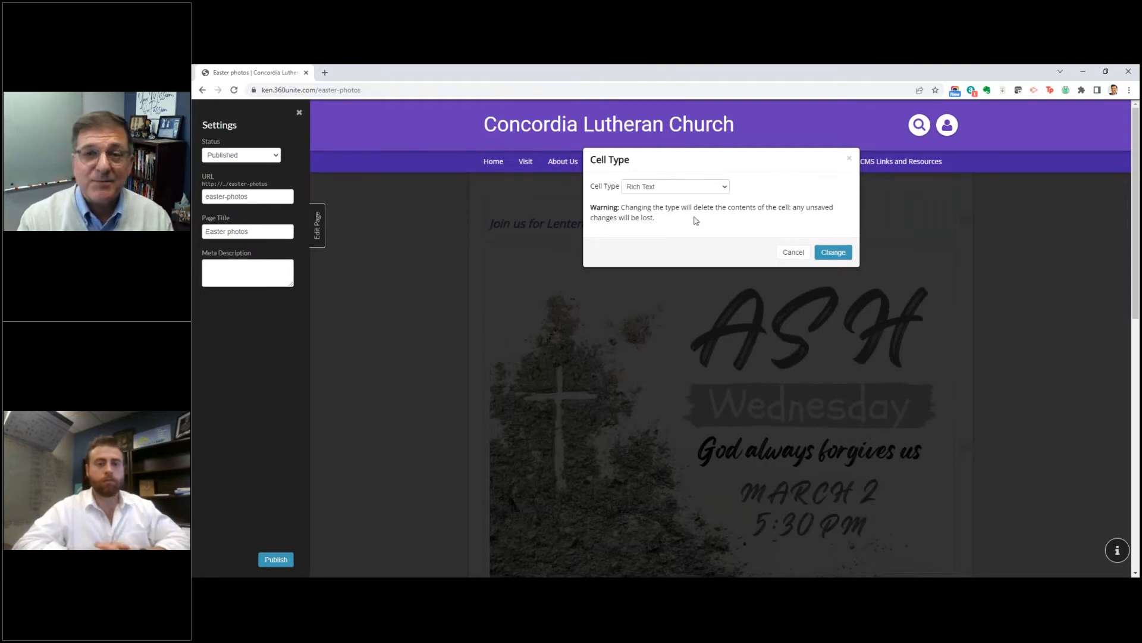
left_click(720, 188)
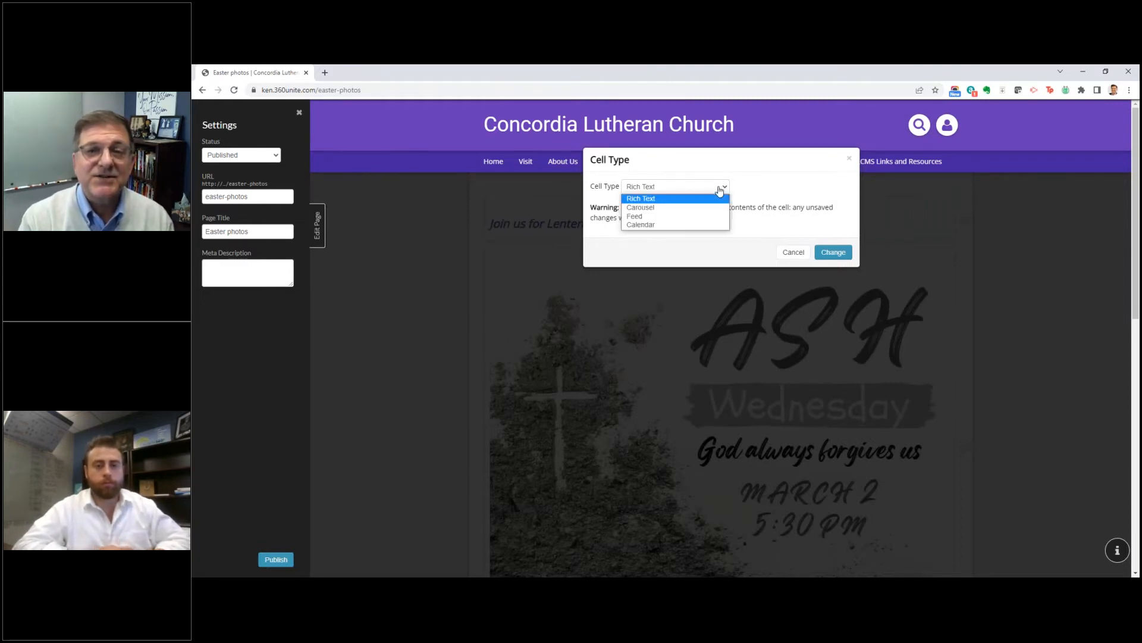
left_click(651, 207)
left_click(833, 251)
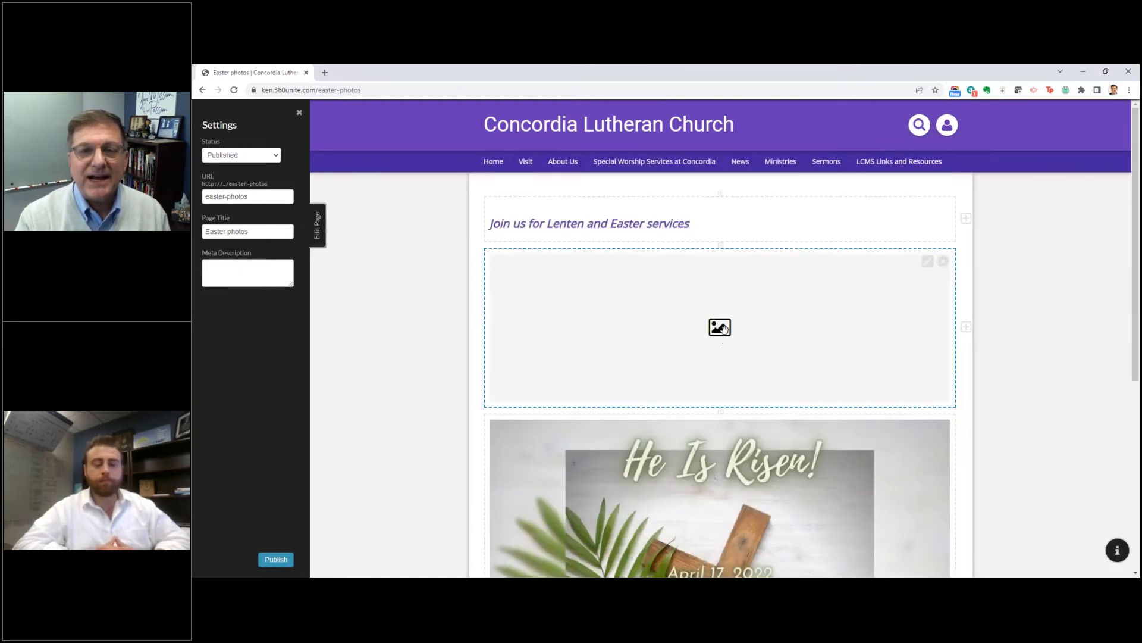
Step: Edit the new carousel, add two image entries and remove the first one
left_click(927, 261)
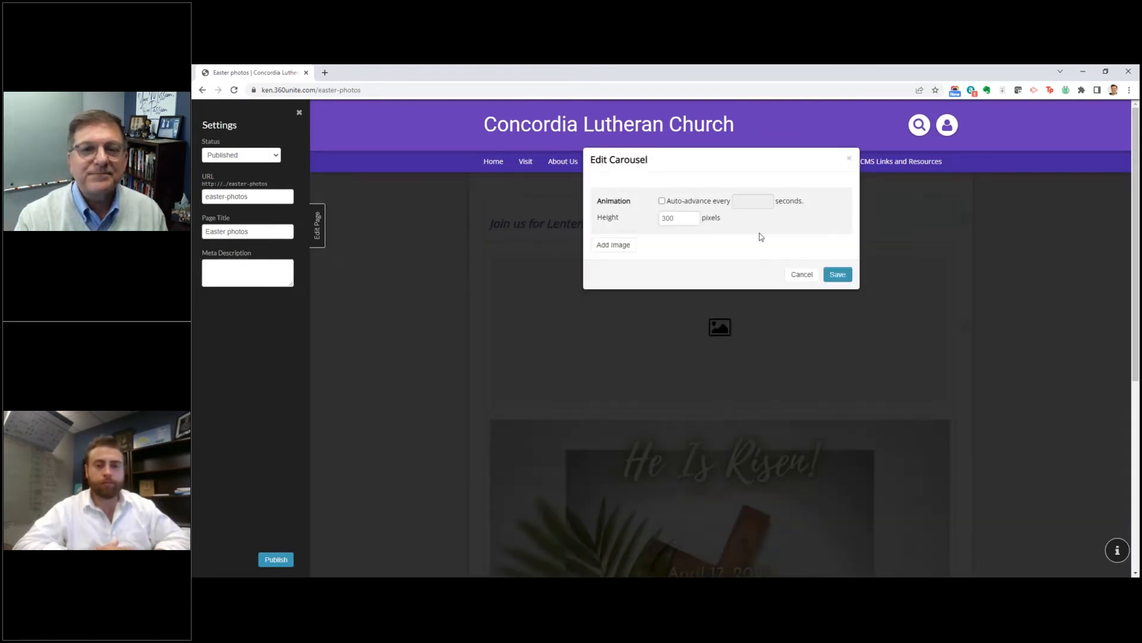
left_click(616, 246)
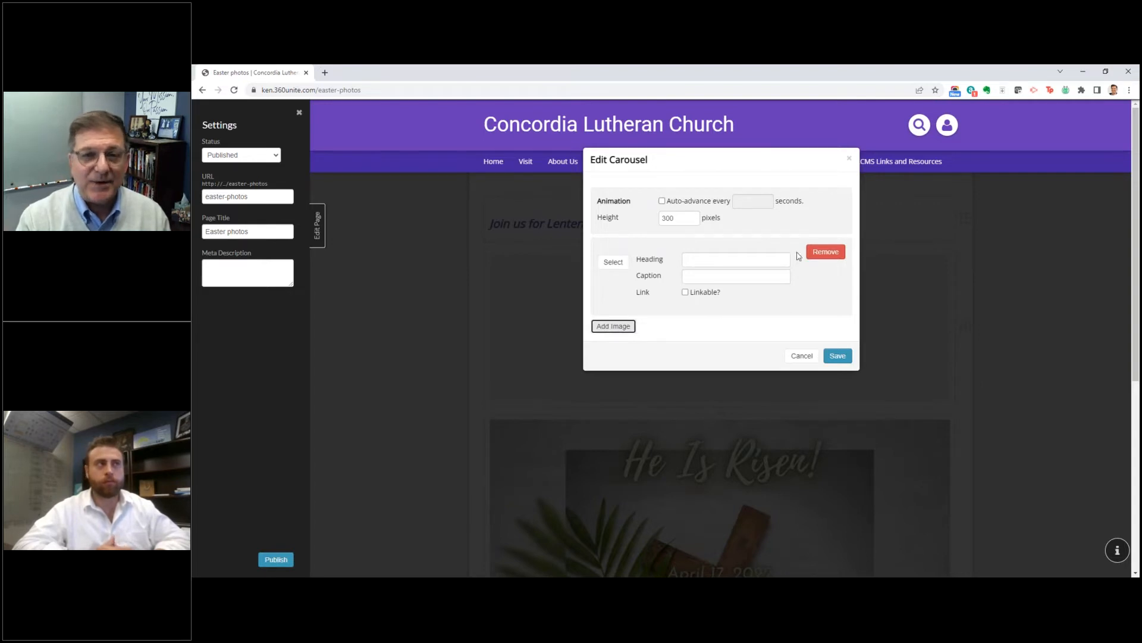
left_click(614, 327)
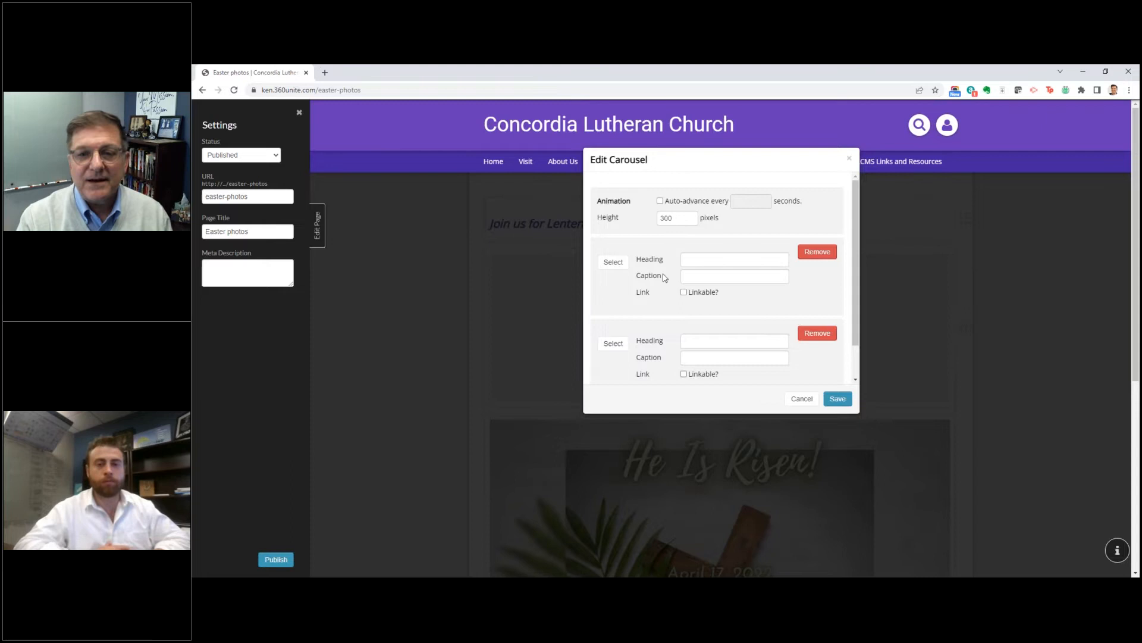
left_click(702, 262)
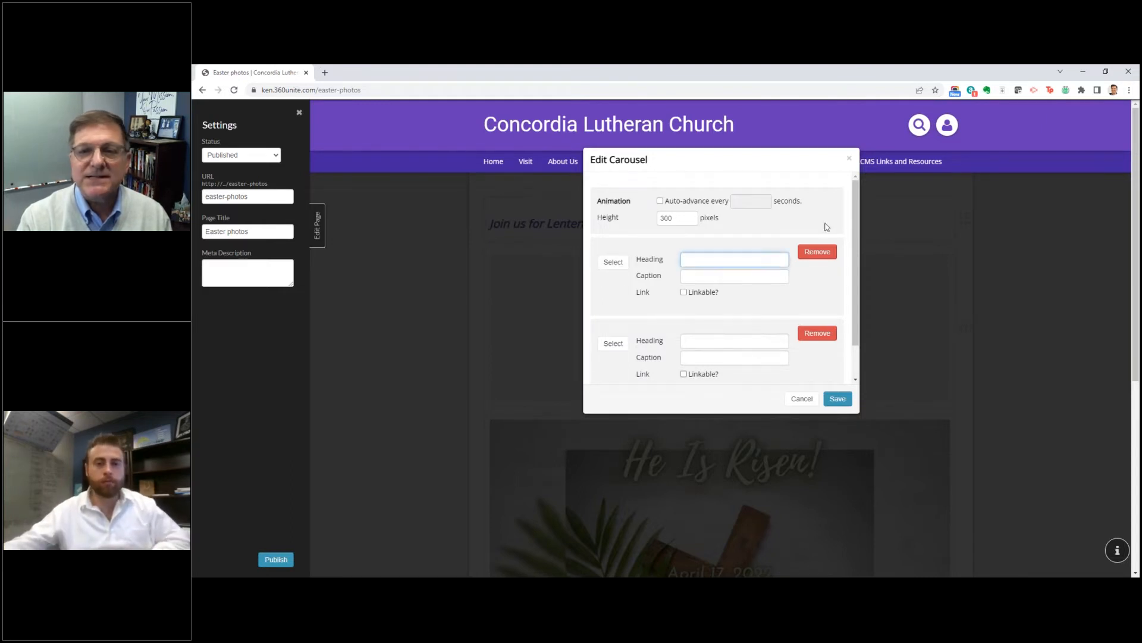
left_click(809, 255)
left_click(839, 254)
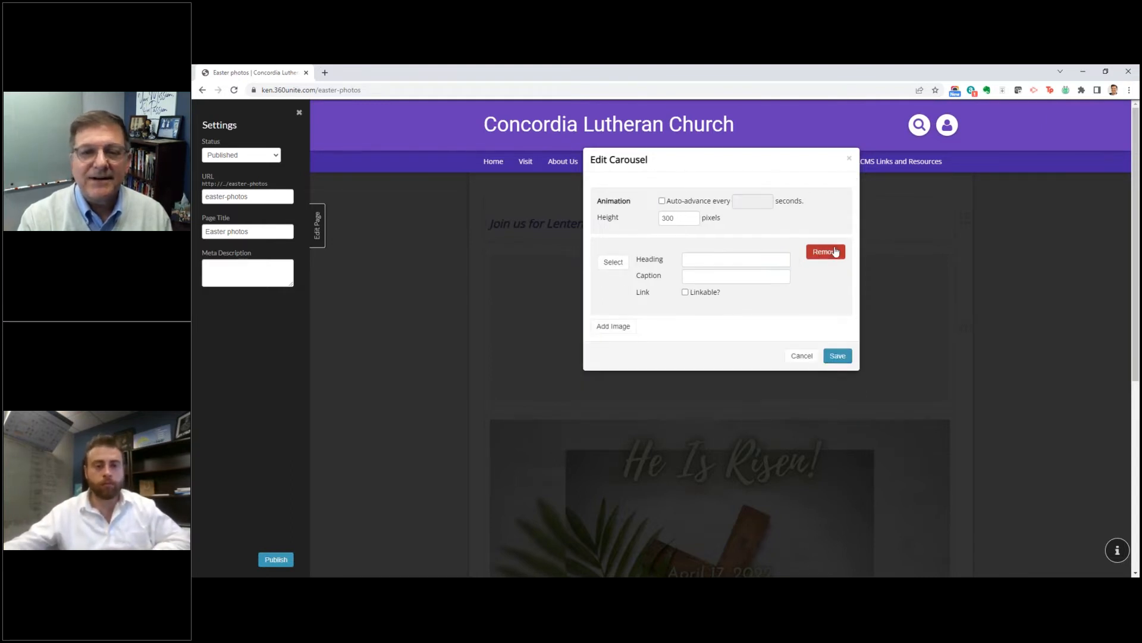
Step: Upload the Easter Church 1 photo and add it to the carousel's remaining image entry
left_click(613, 262)
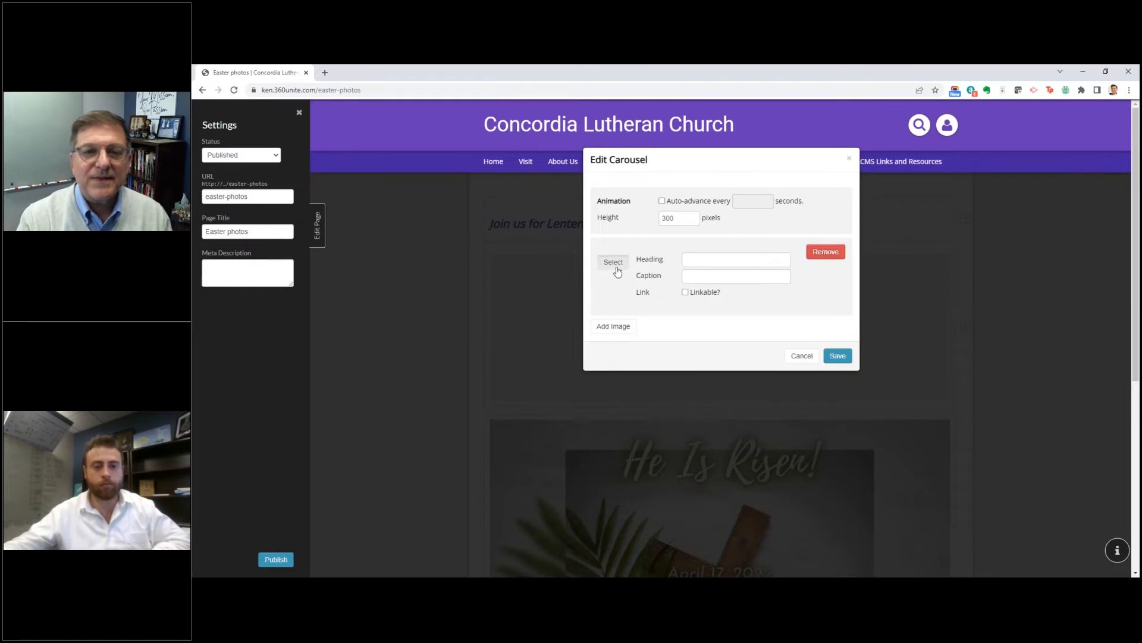
scroll(773, 310, "down", 2)
scroll(773, 310, "up", 2)
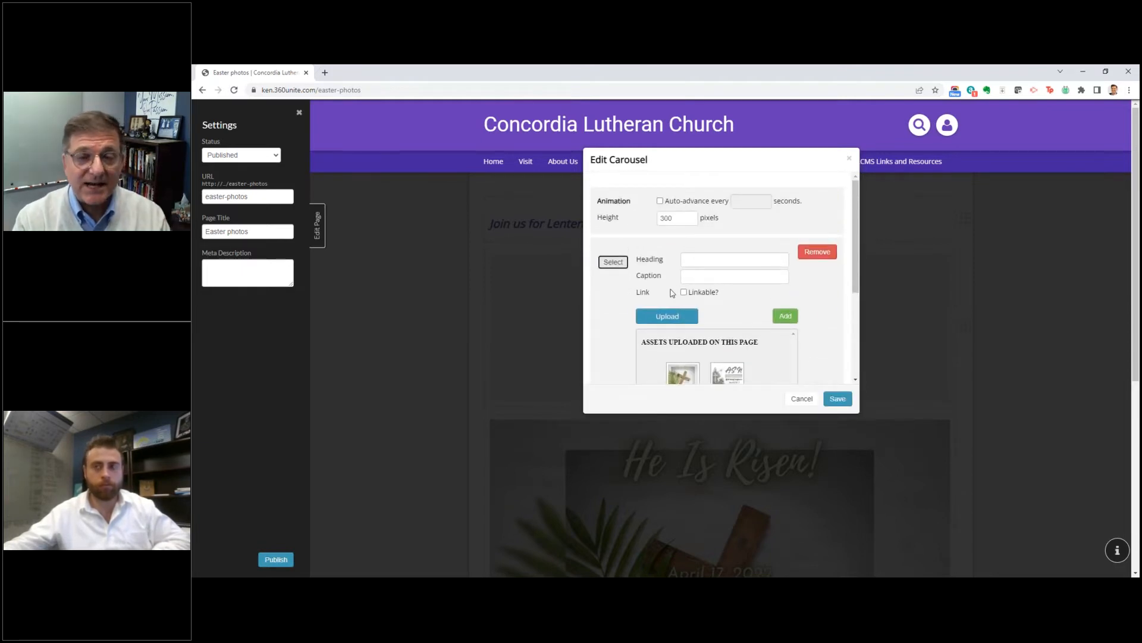
scroll(672, 293, "down", 3)
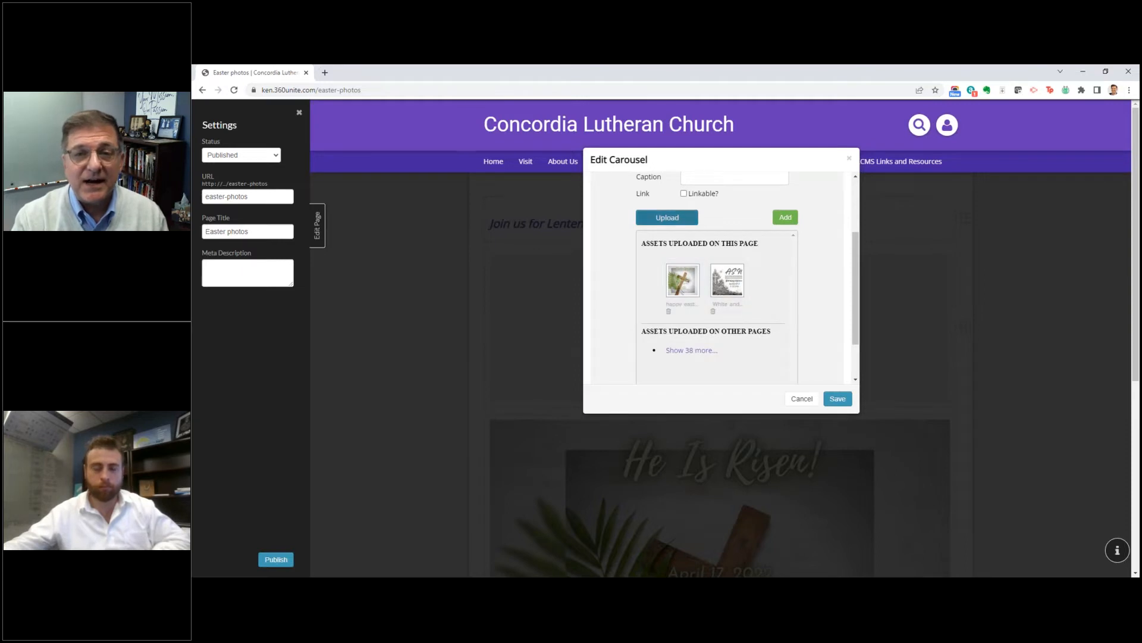
left_click(668, 218)
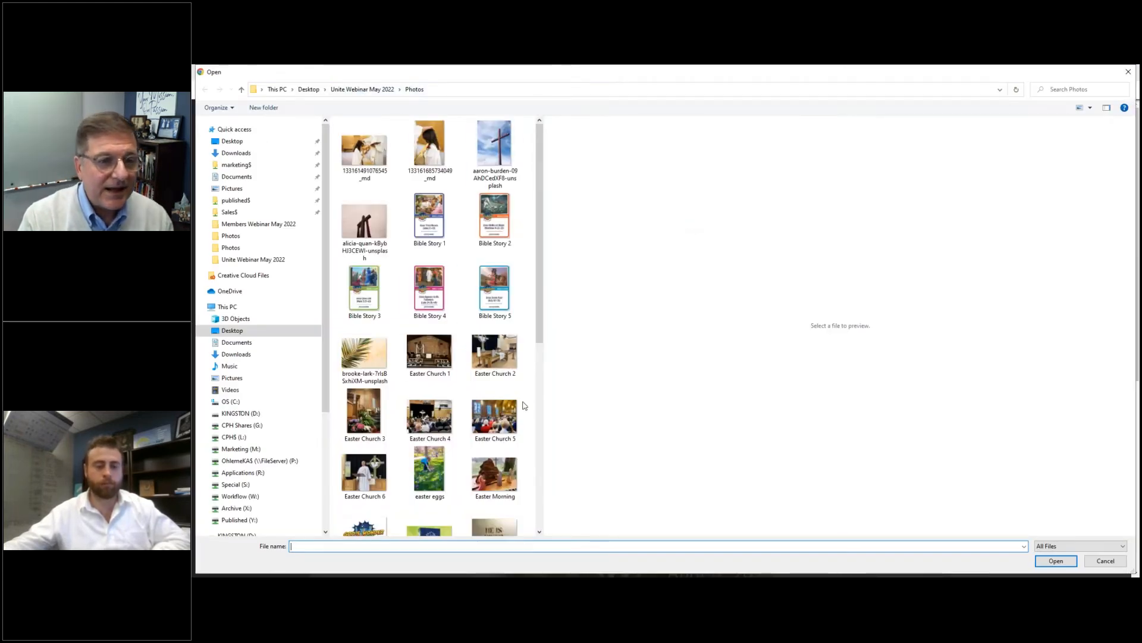
left_click(431, 363)
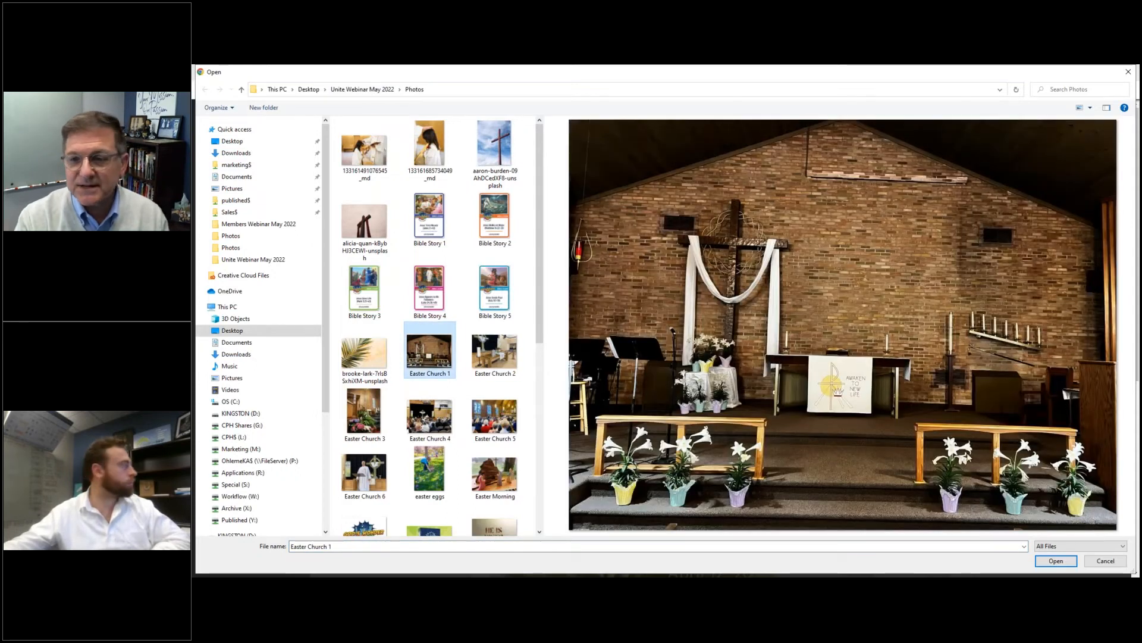
left_click(1062, 561)
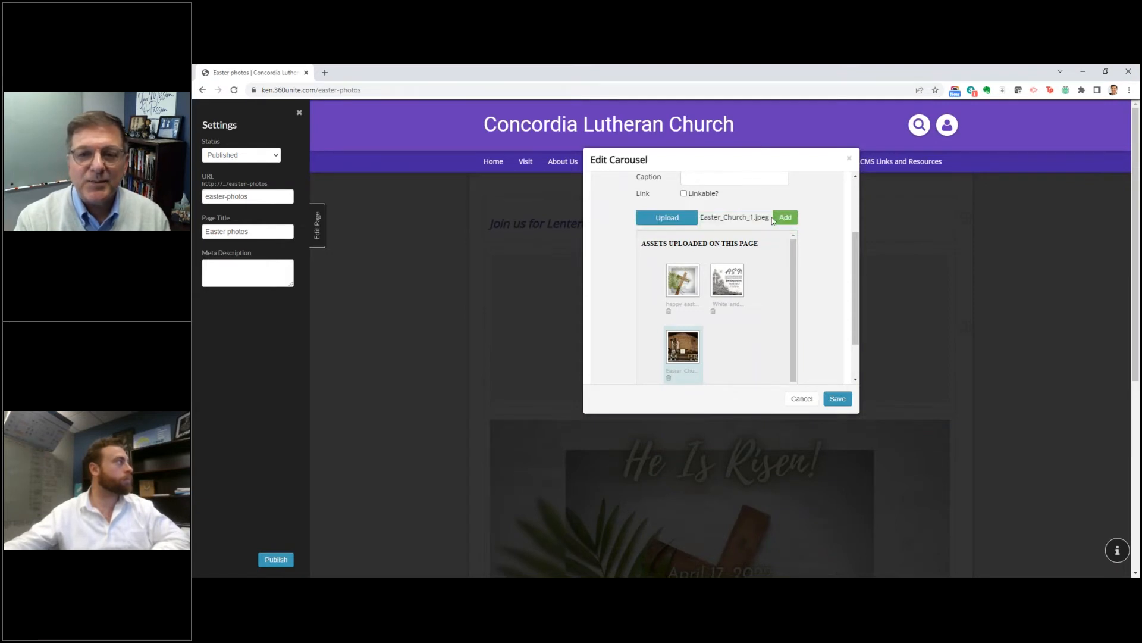
left_click(785, 220)
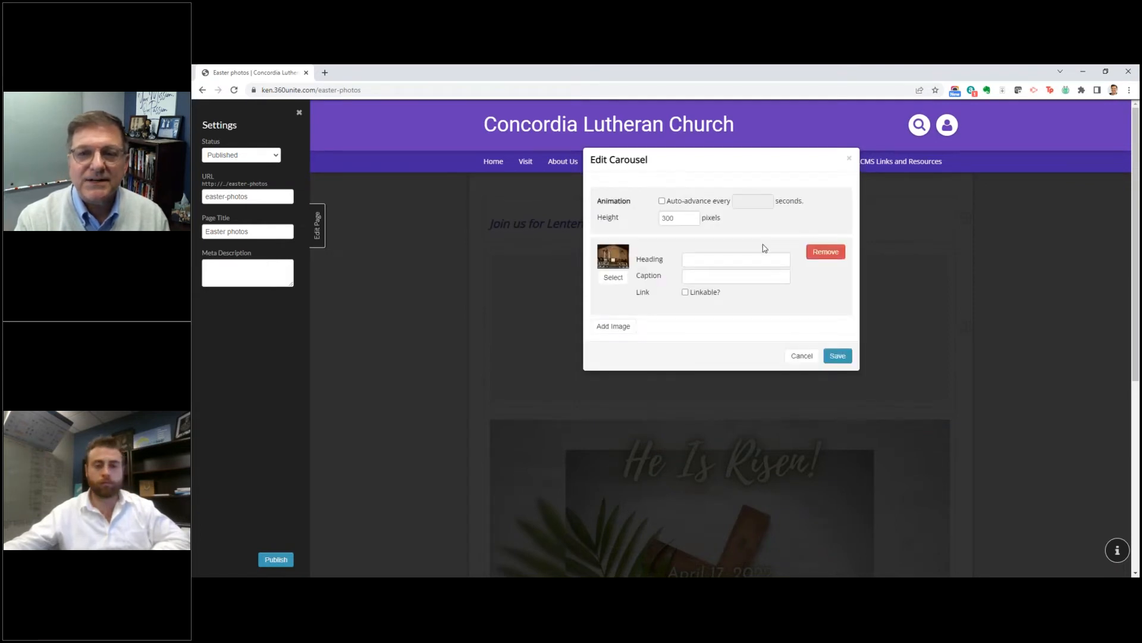
Step: Create a second image entry in the carousel and upload the photo IMG_8308 for it
left_click(618, 326)
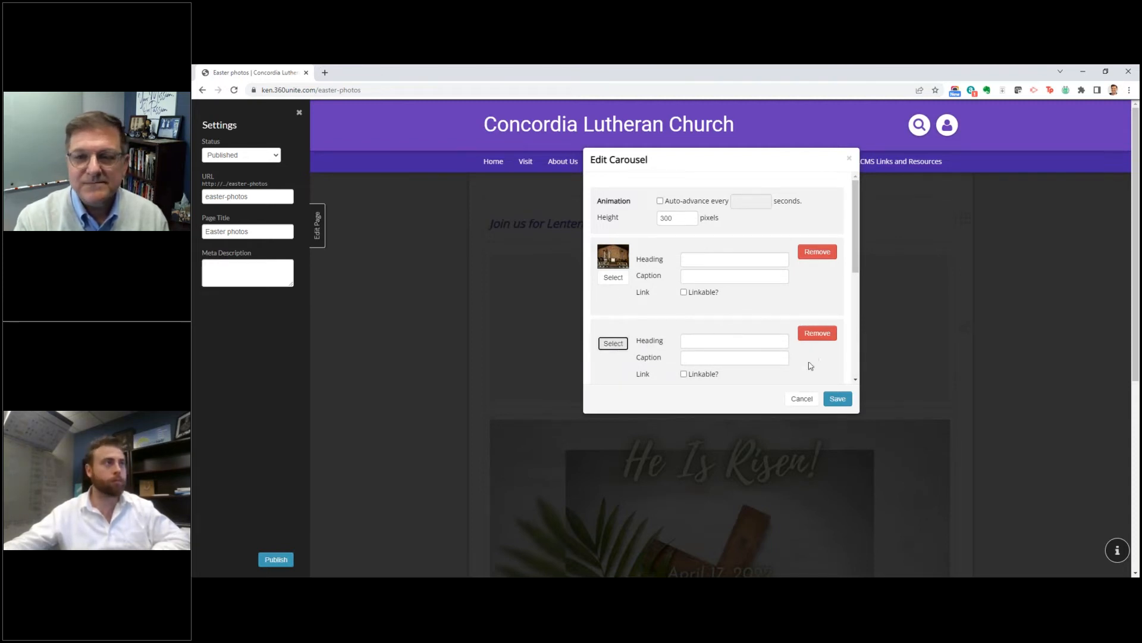
scroll(752, 344, "up", 1)
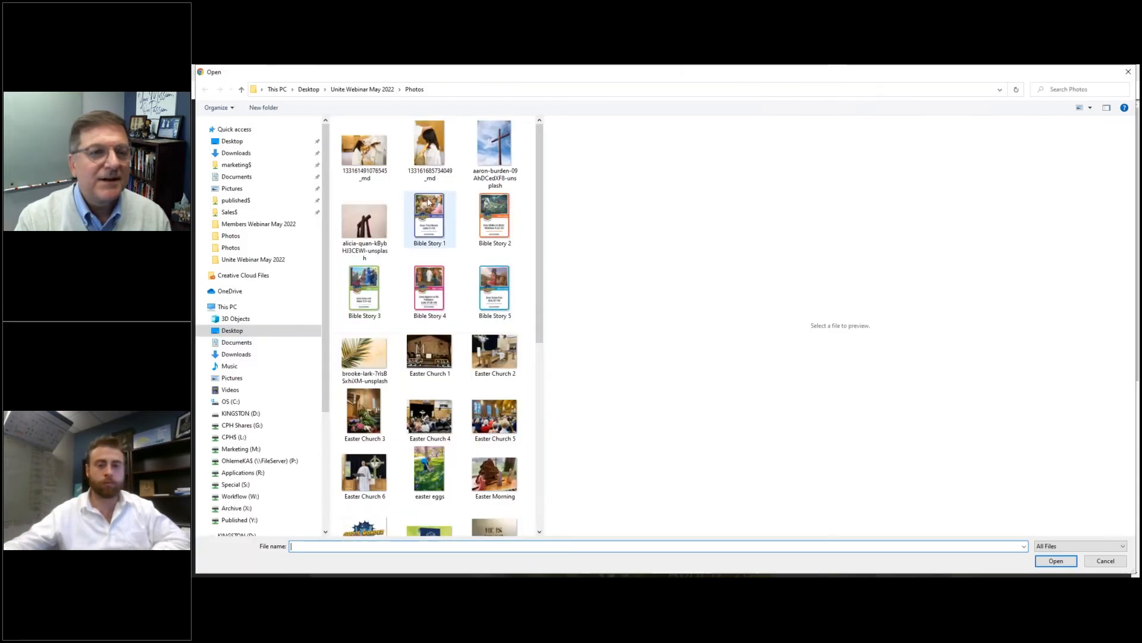
scroll(367, 262, "down", 5)
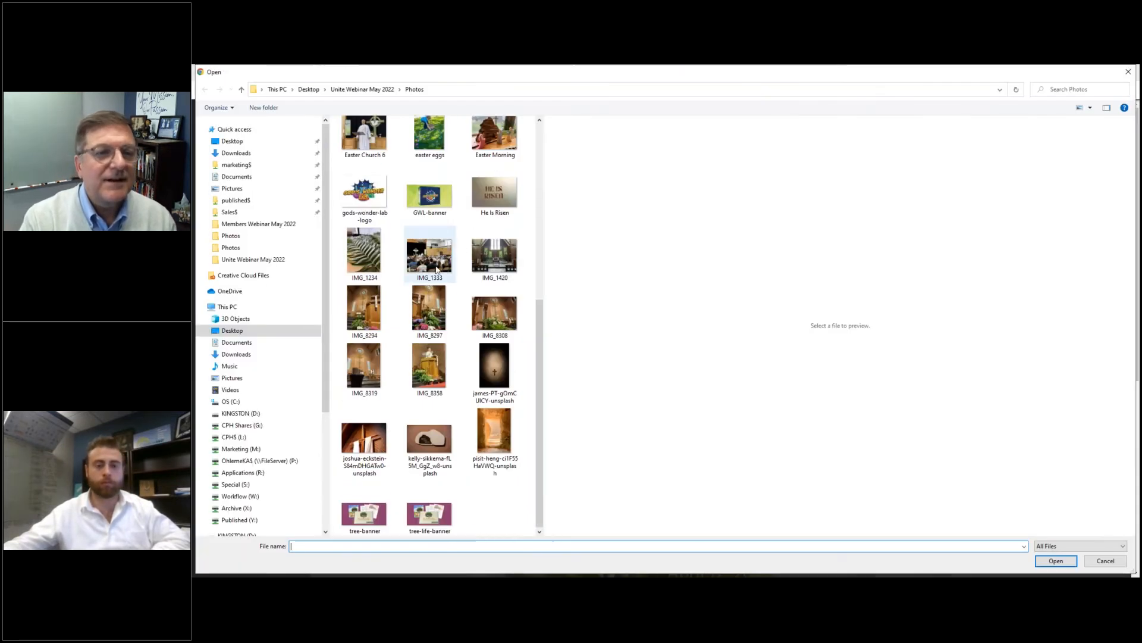
left_click(495, 312)
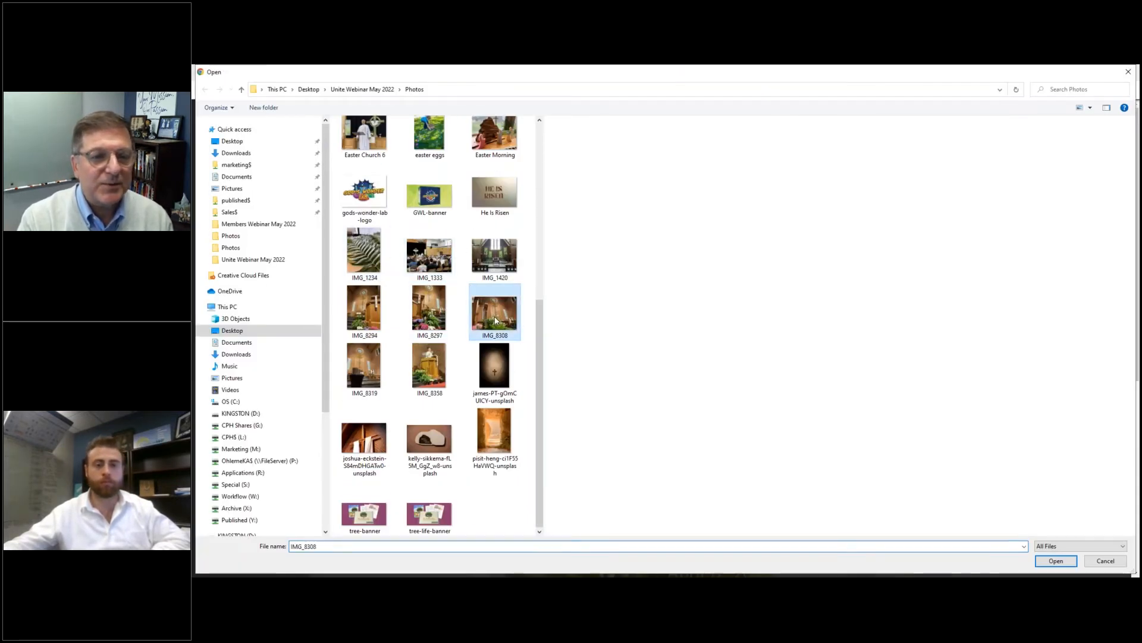
left_click(1056, 561)
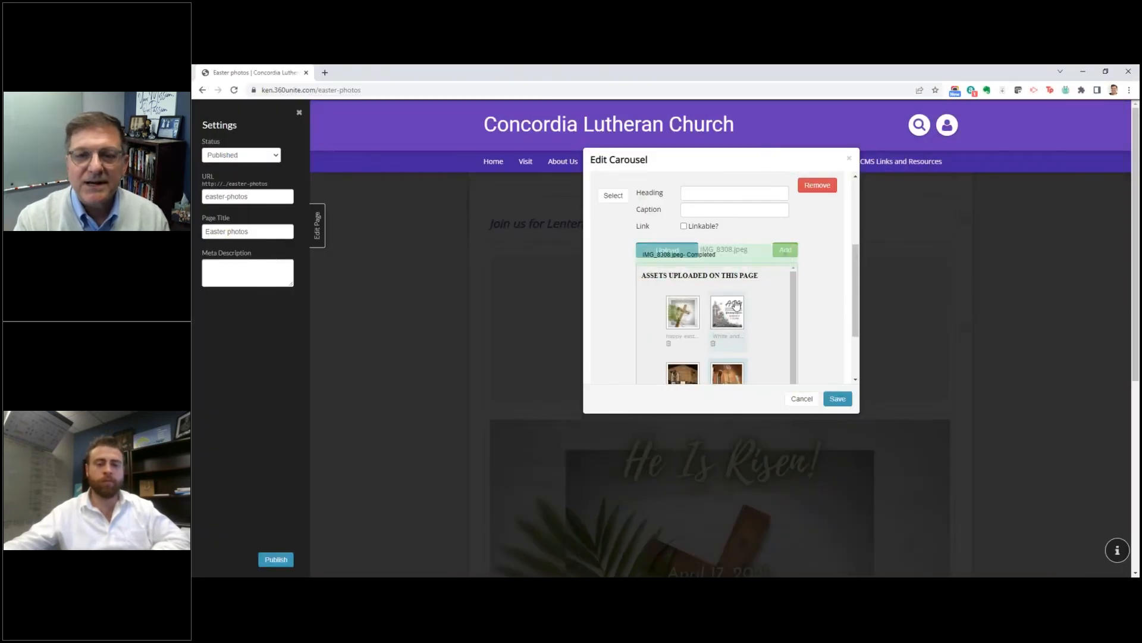
scroll(737, 305, "down", 1)
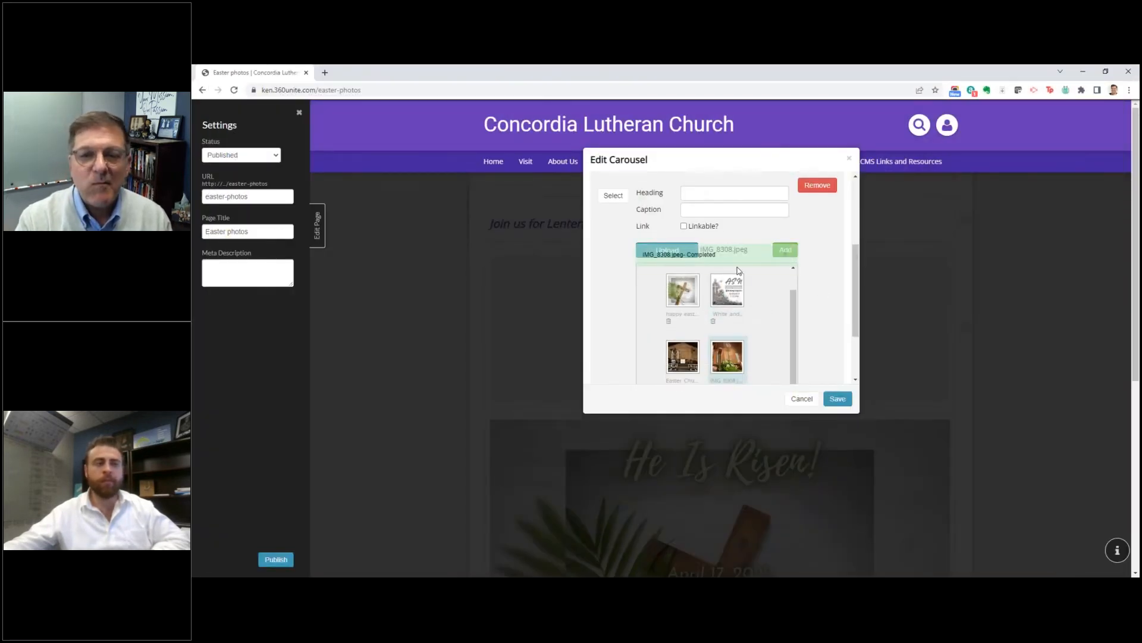
Step: Assign the uploaded IMG_8308 photo to the carousel's second image entry
left_click(614, 195)
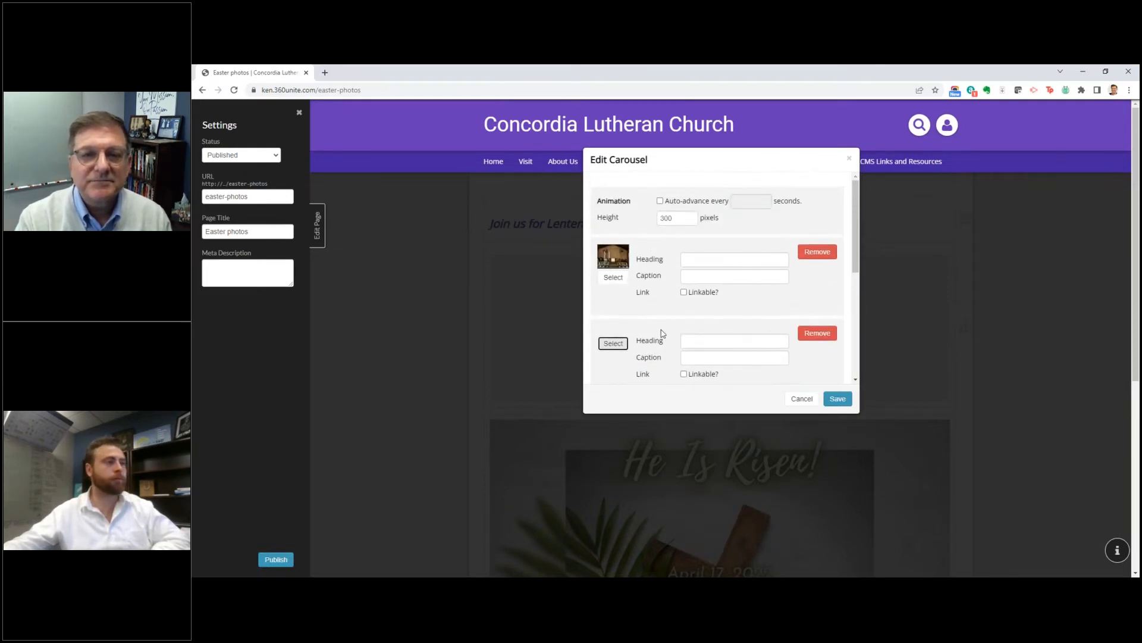
scroll(765, 354, "down", 2)
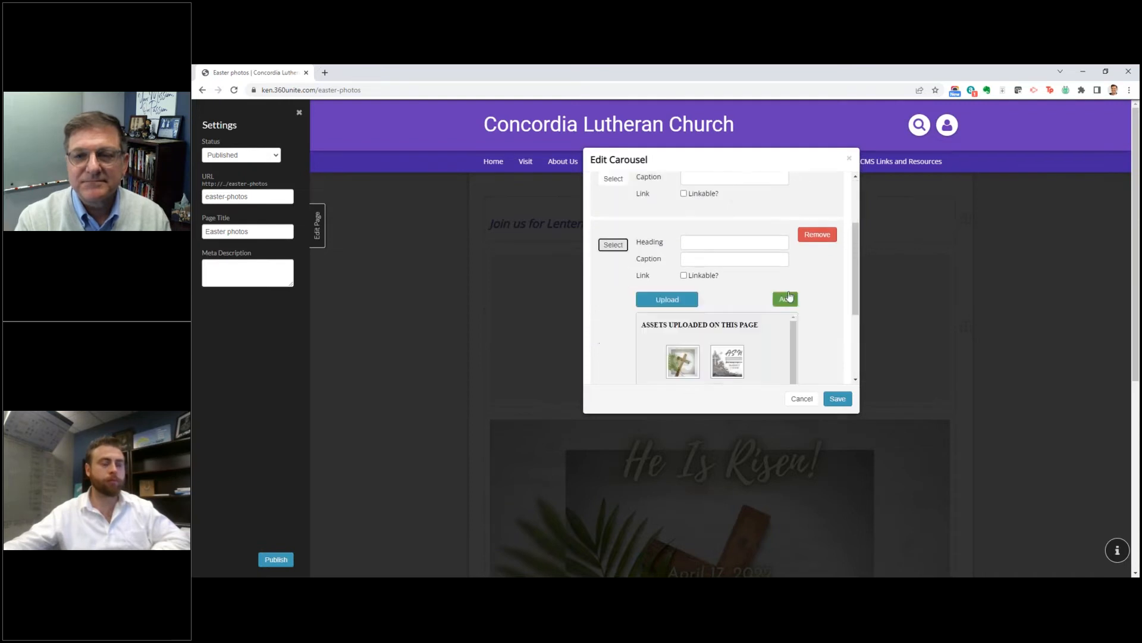
scroll(738, 351, "down", 3)
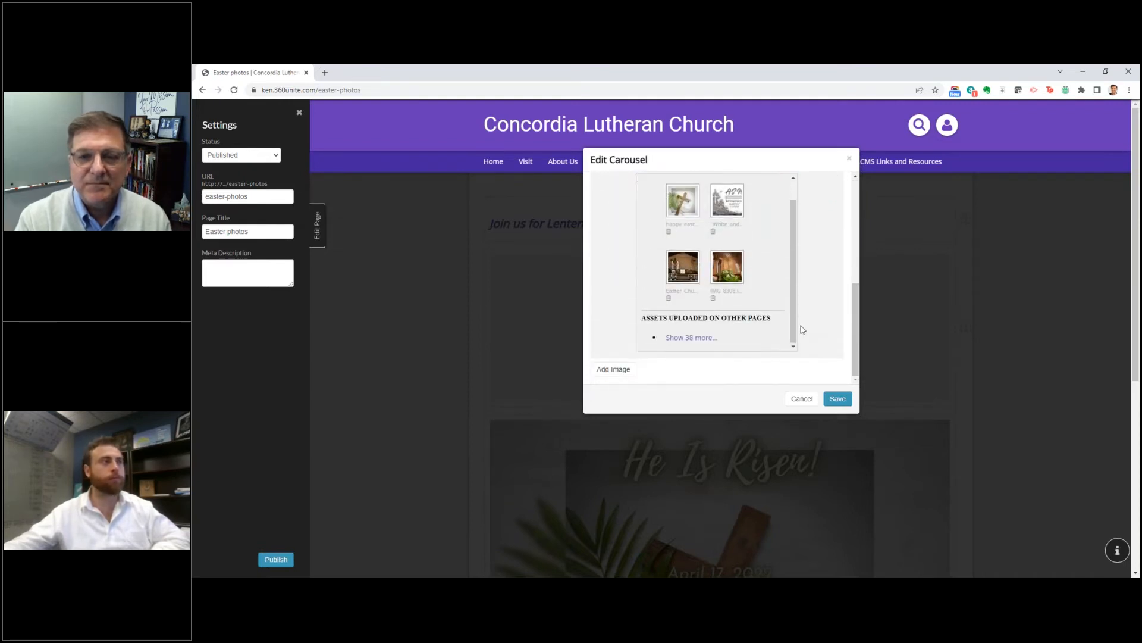
left_click(728, 271)
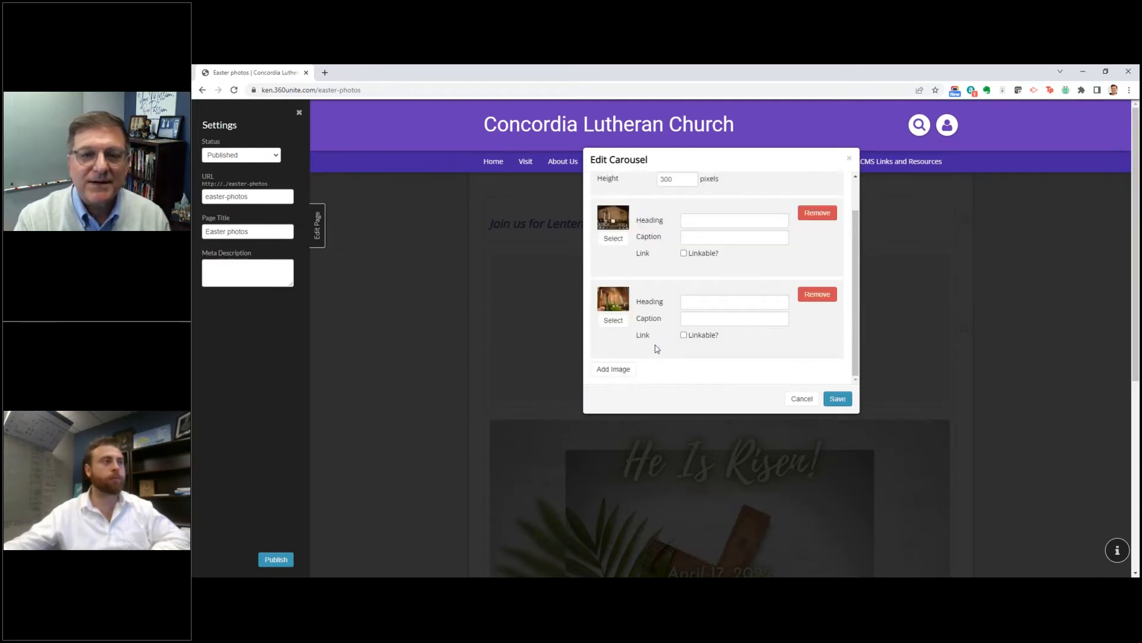
Step: Add a third image entry to the carousel, upload the Easter Church 2 photo and assign it to that entry
left_click(619, 369)
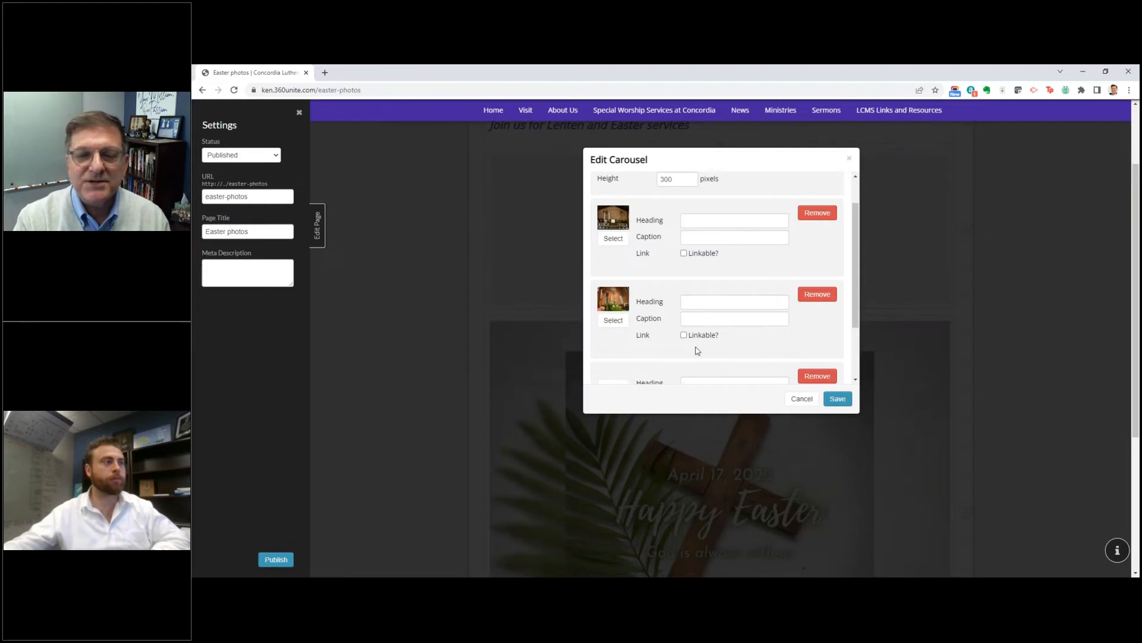
scroll(697, 351, "down", 1)
left_click(612, 304)
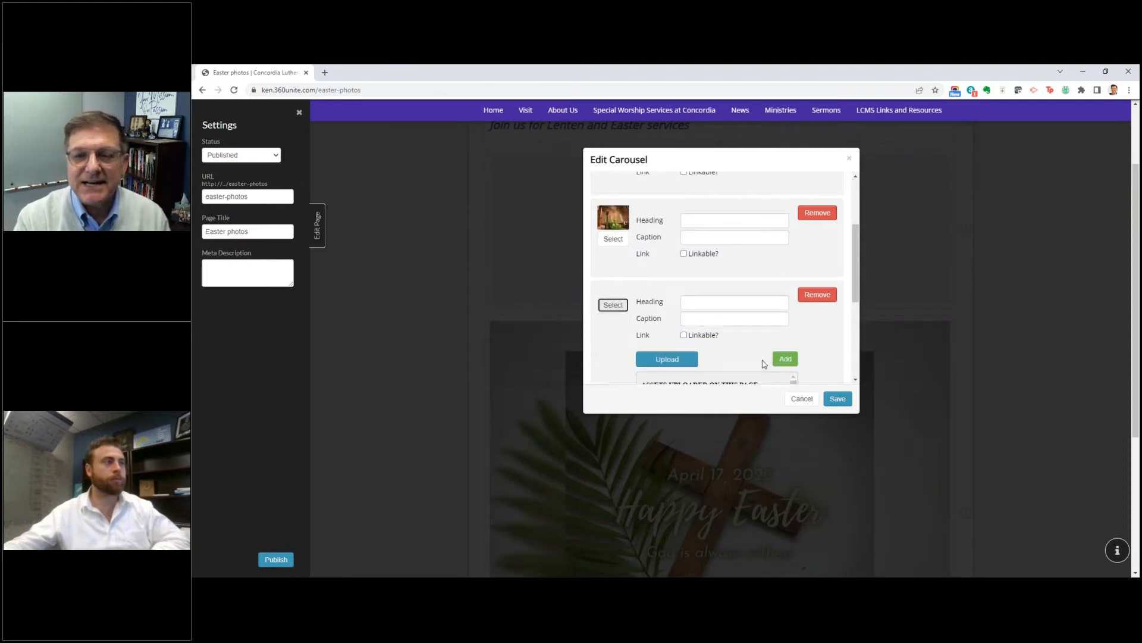
scroll(764, 363, "down", 1)
left_click(664, 263)
scroll(459, 353, "down", 5)
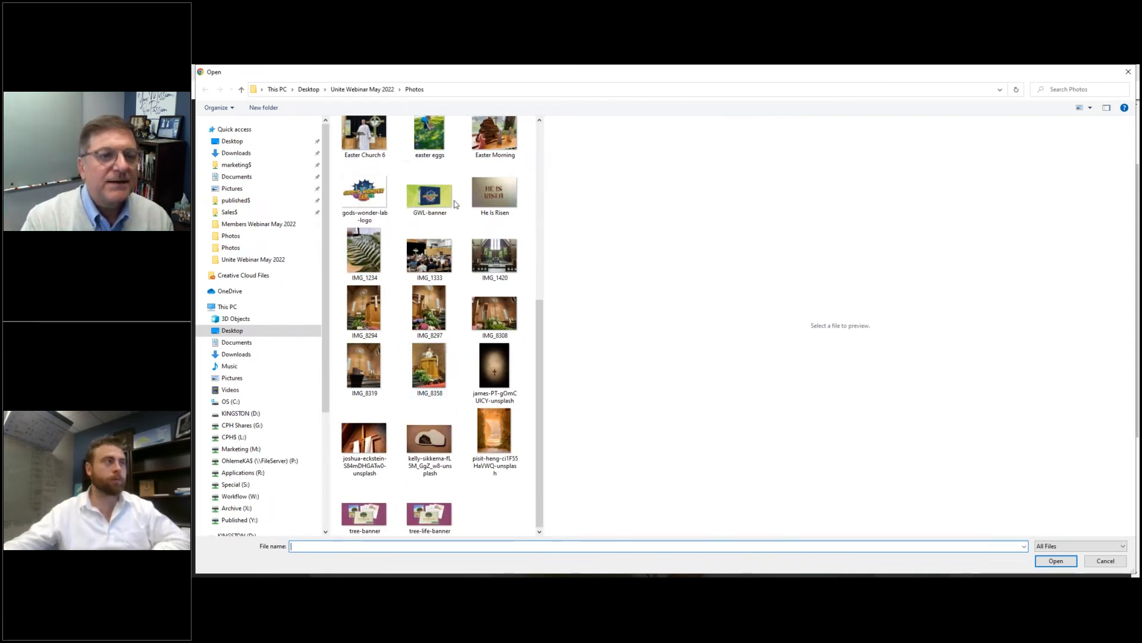
scroll(481, 280, "up", 5)
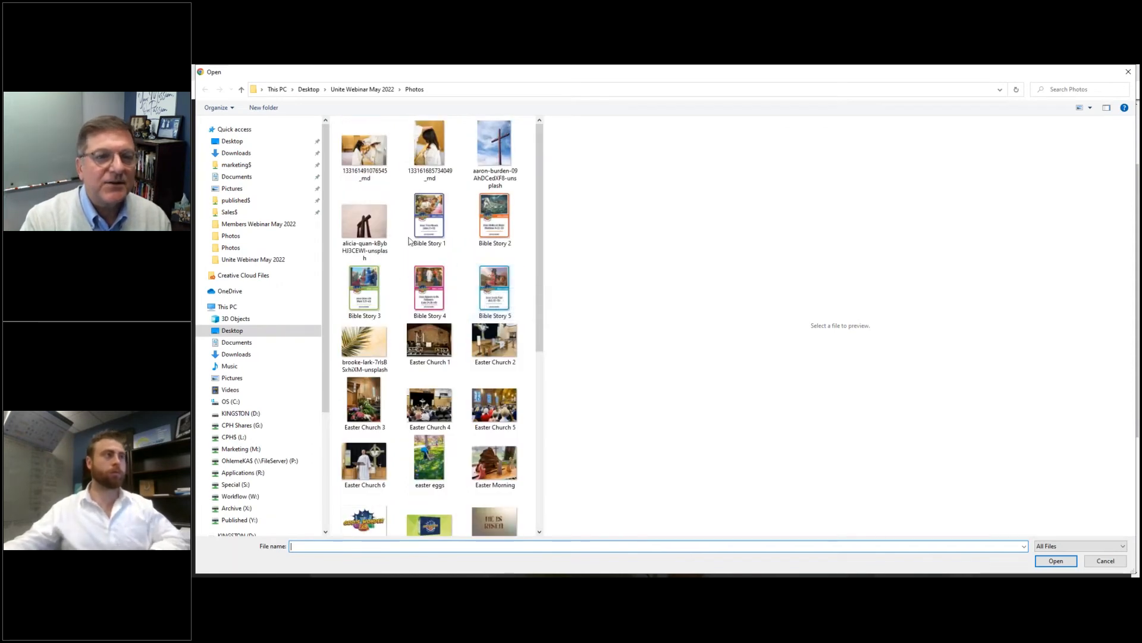
double_click(494, 341)
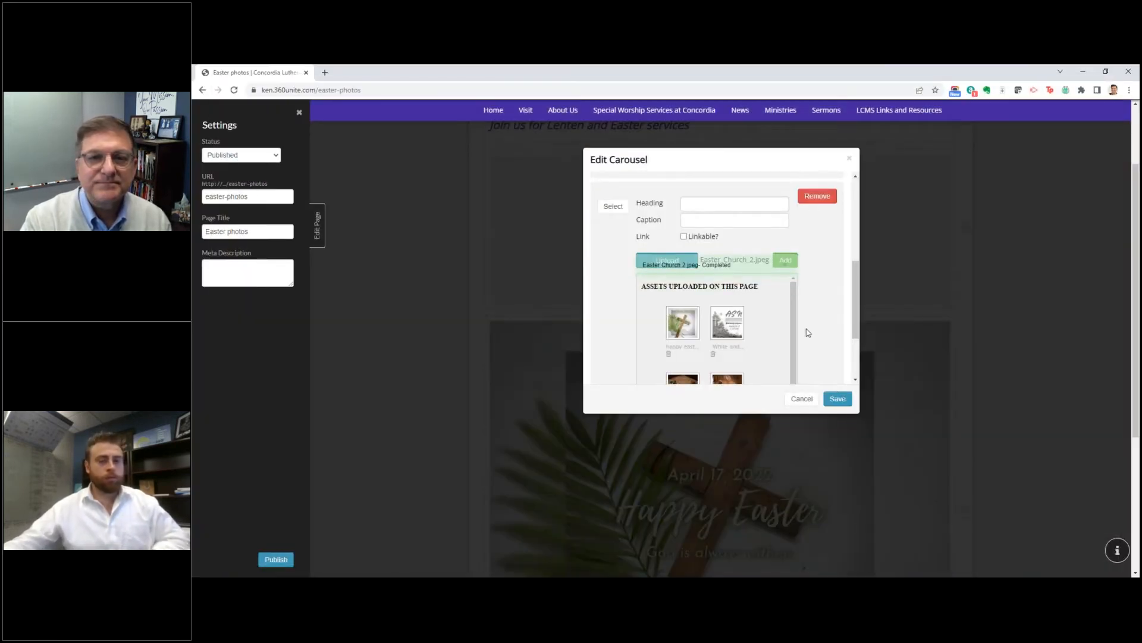
scroll(809, 331, "down", 2)
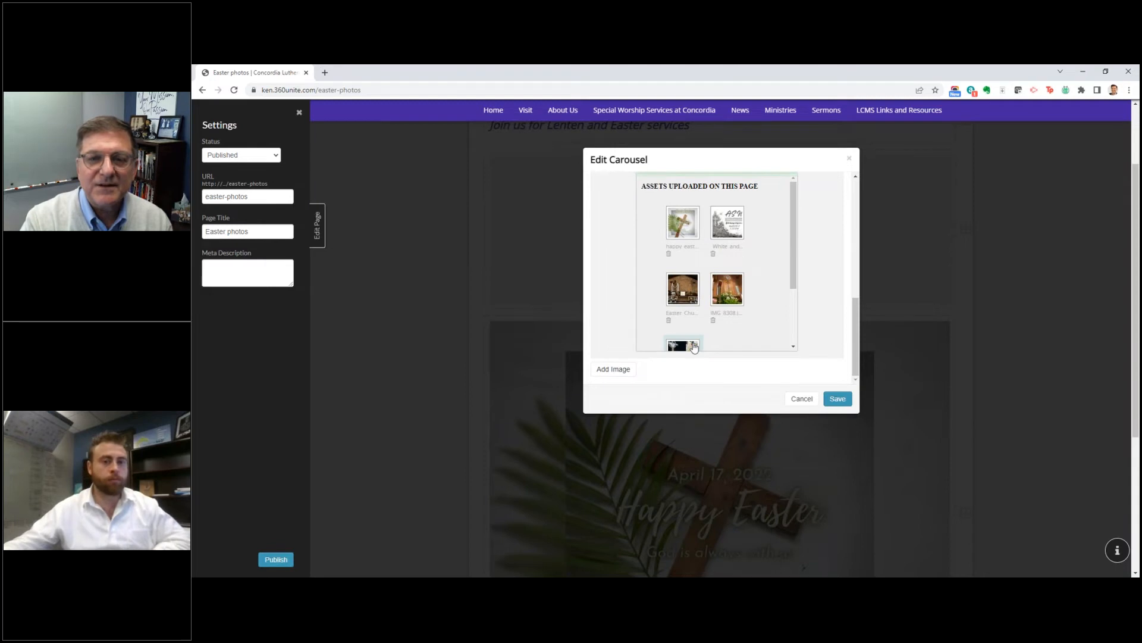
left_click(683, 345)
Step: Save the carousel with its headings and captions left blank, and publish the Easter photos page
scroll(692, 315, "up", 2)
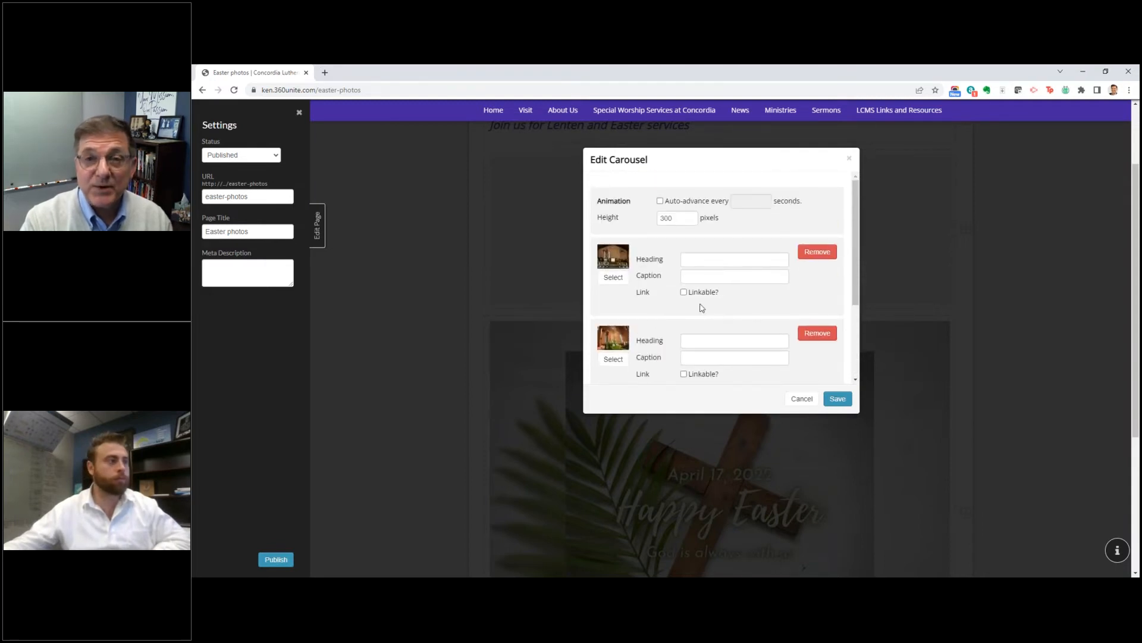
left_click(685, 259)
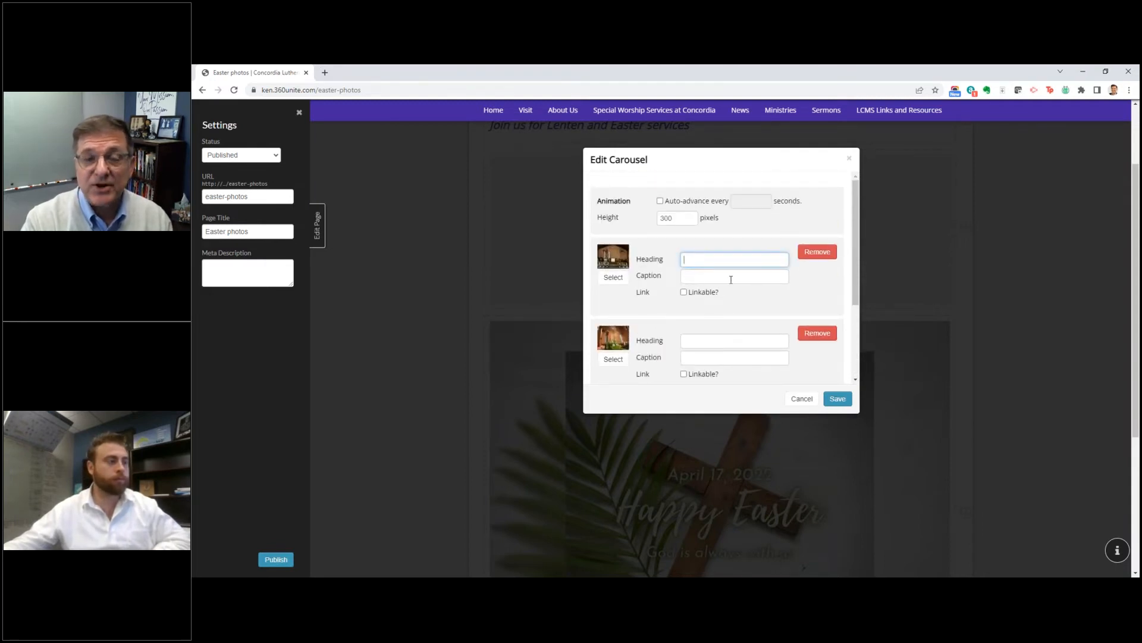
scroll(767, 357, "down", 3)
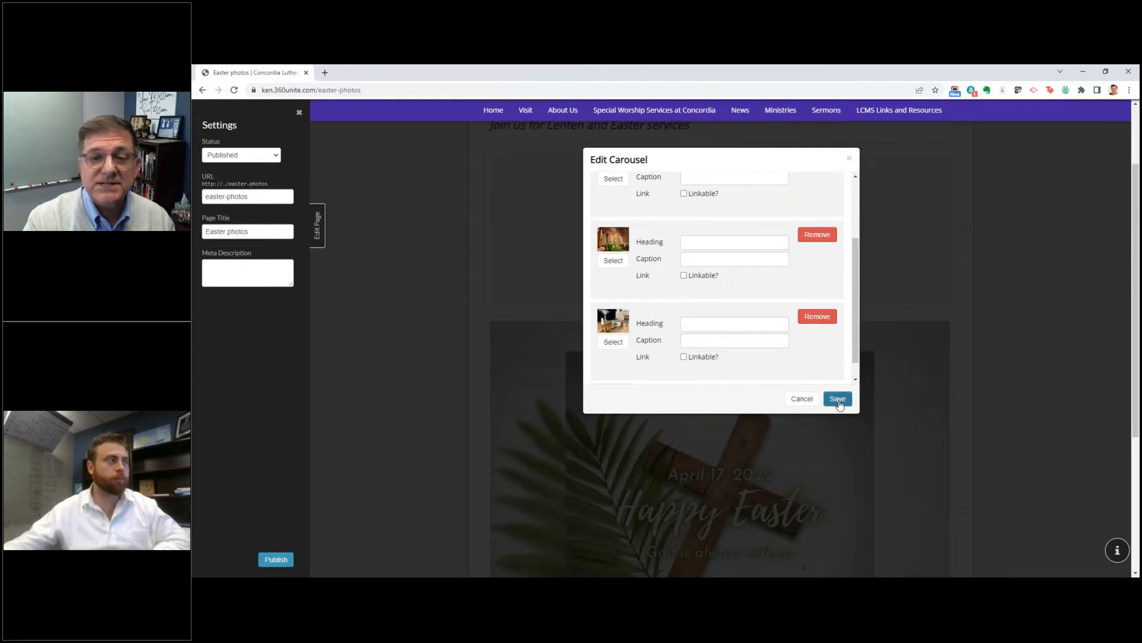
left_click(828, 400)
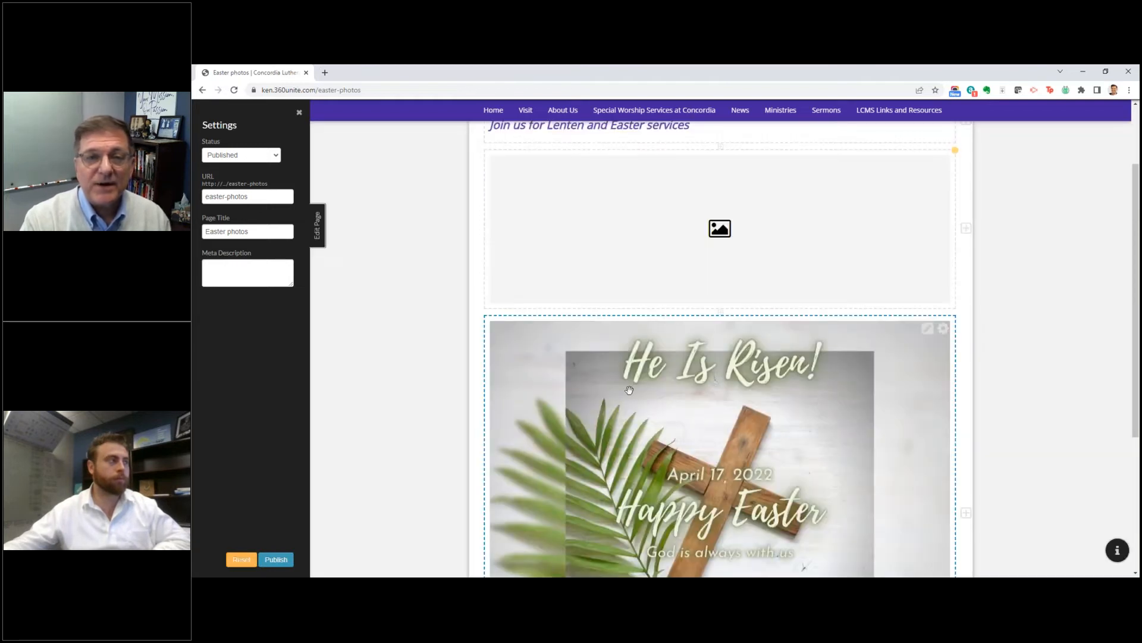
left_click(288, 558)
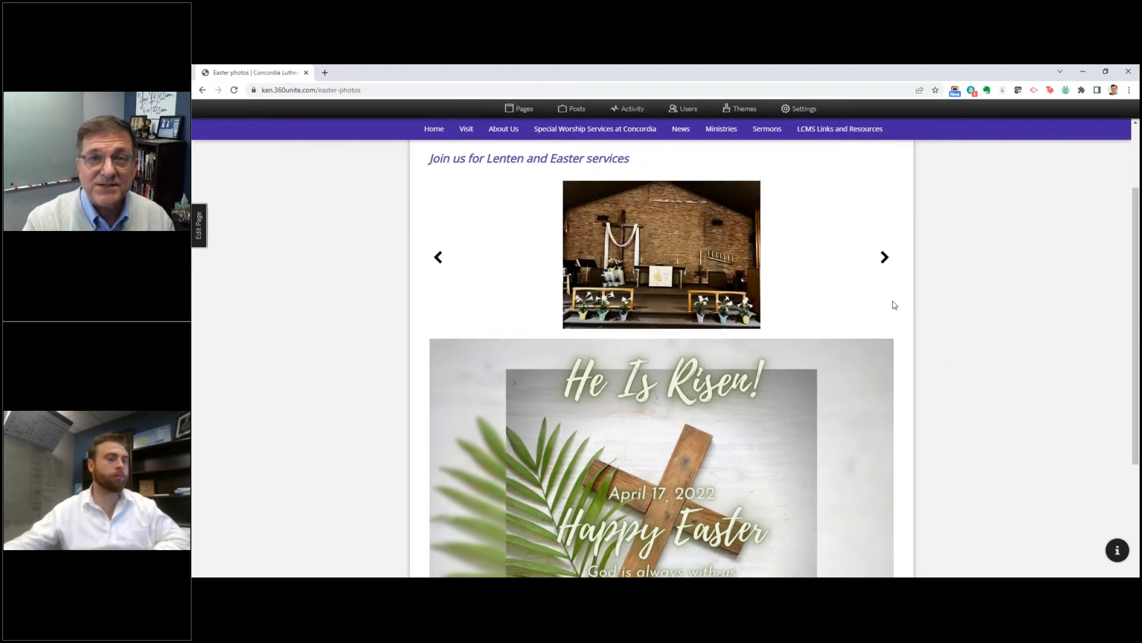
Step: Cycle through all the photos in the published carousel and check the page's save notice
left_click(884, 257)
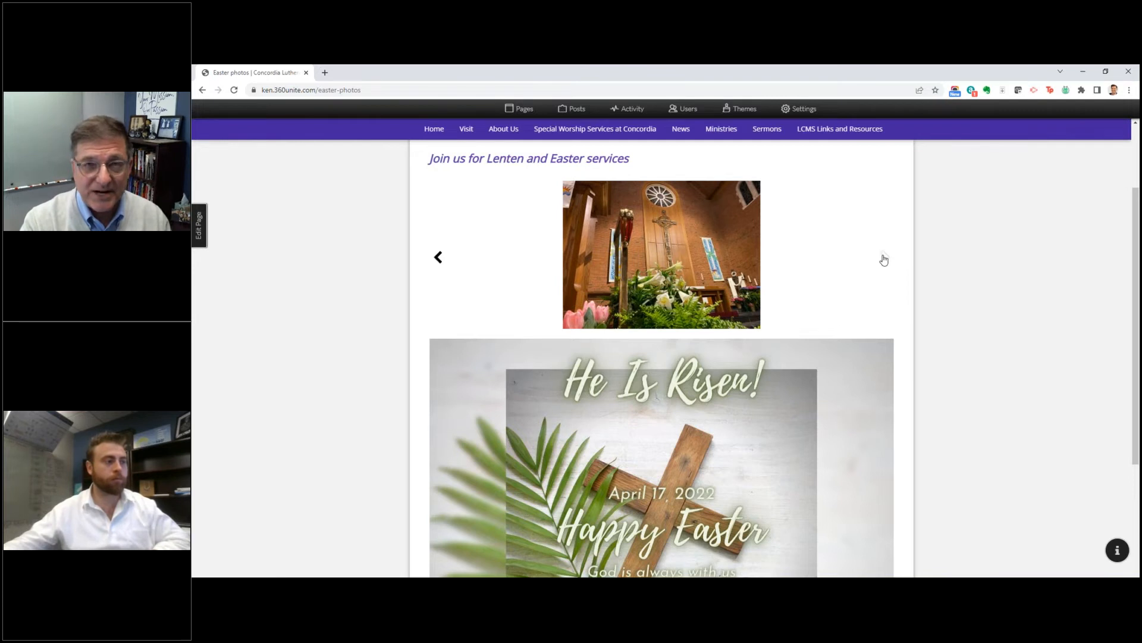
left_click(884, 258)
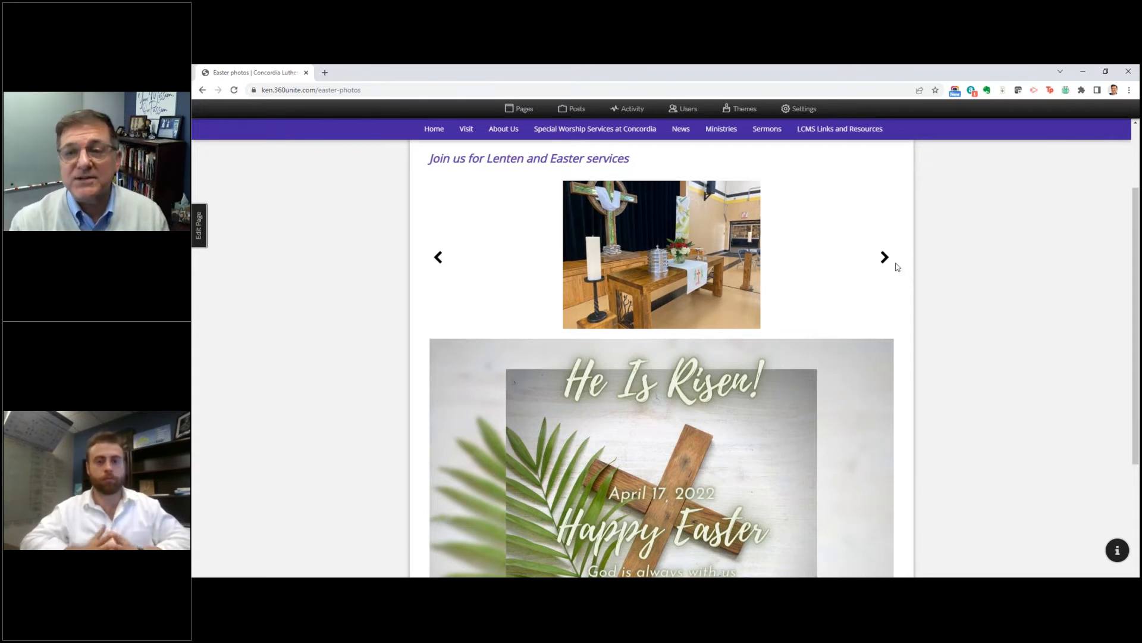
left_click(885, 257)
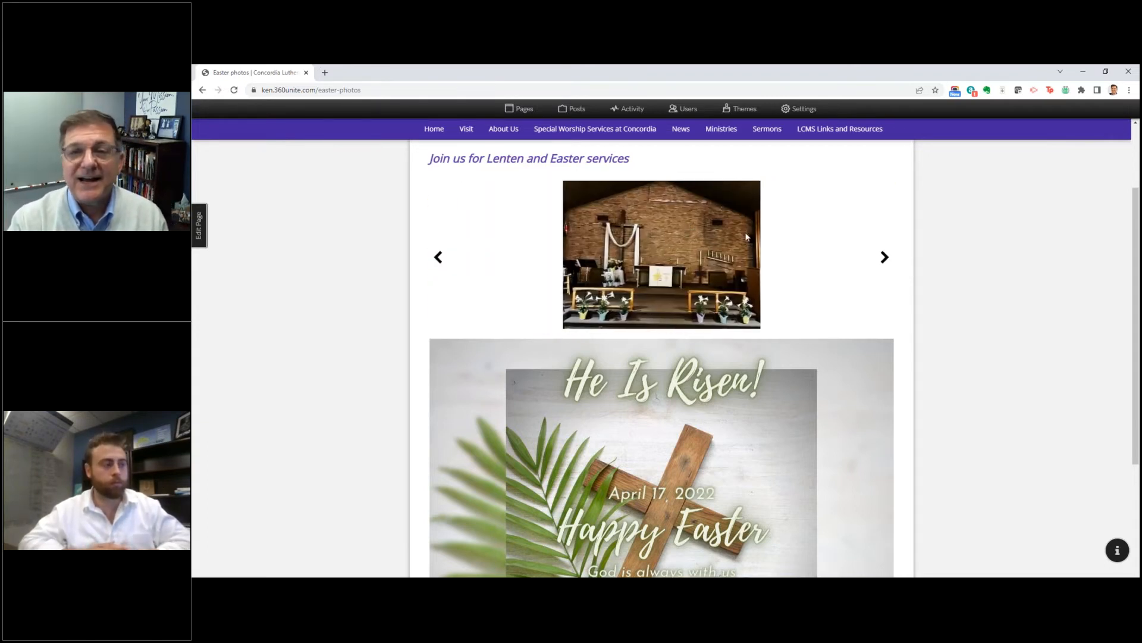
scroll(738, 260, "up", 2)
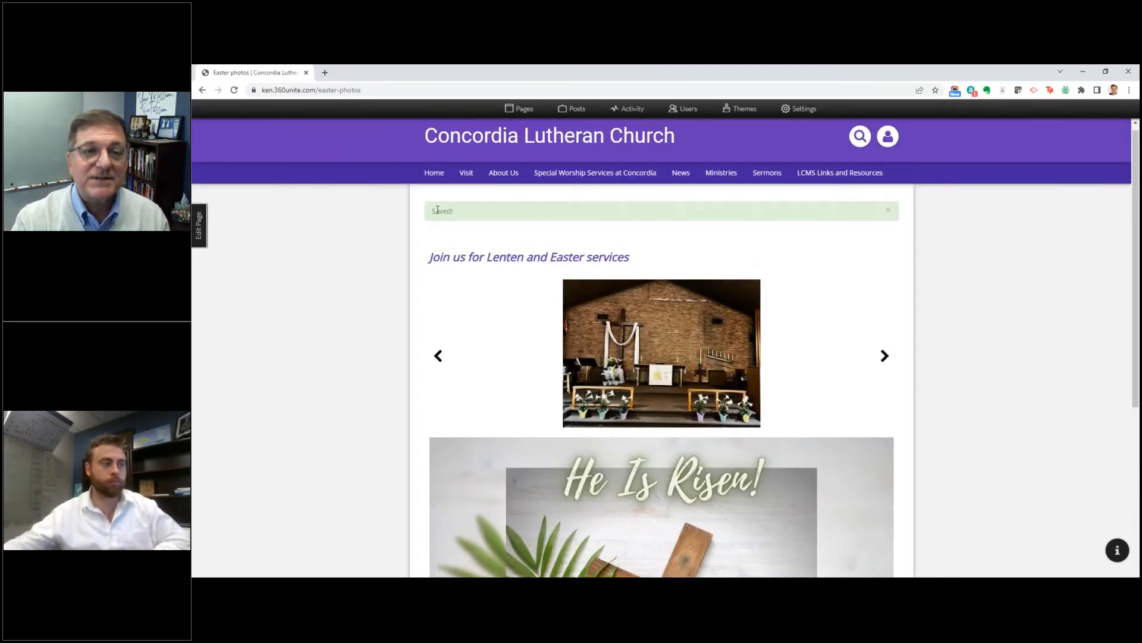
left_click_drag(437, 211, 502, 225)
left_click(816, 306)
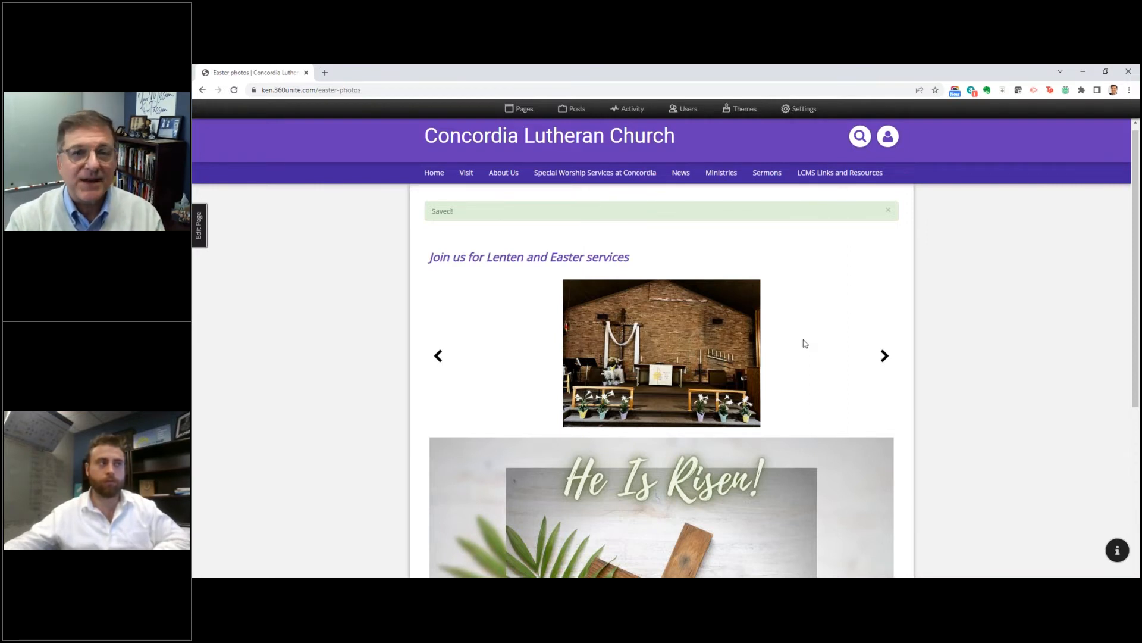
Step: Reopen the page for editing and add a row of two equal-width columns between the carousel and the Easter image
scroll(753, 342, "down", 2)
scroll(754, 344, "down", 3)
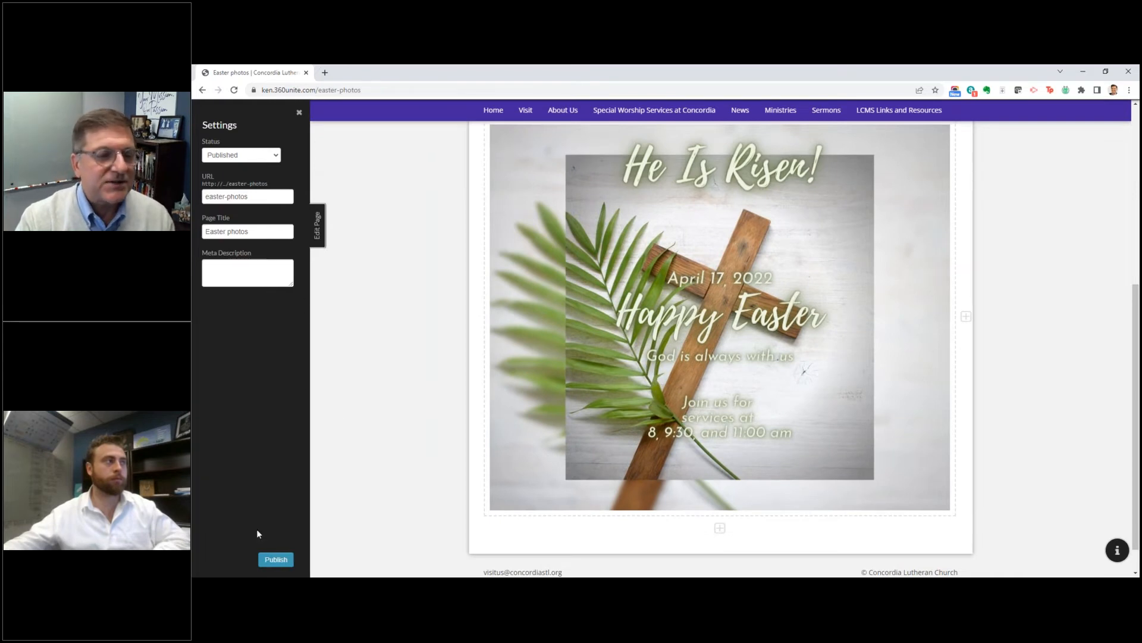
scroll(774, 335, "up", 3)
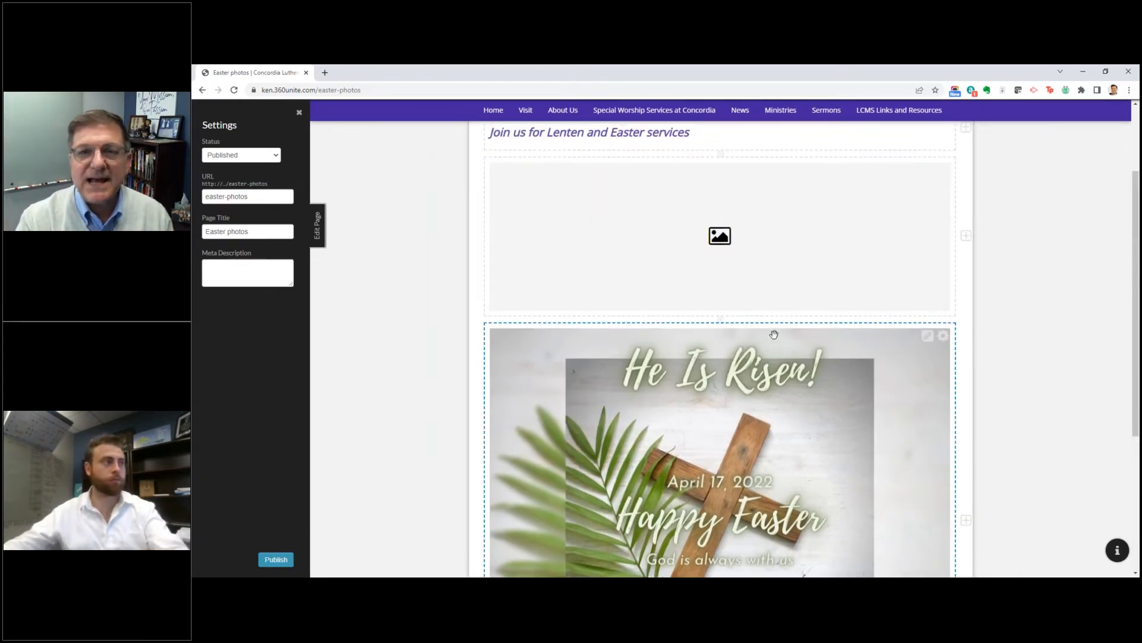
scroll(774, 334, "up", 2)
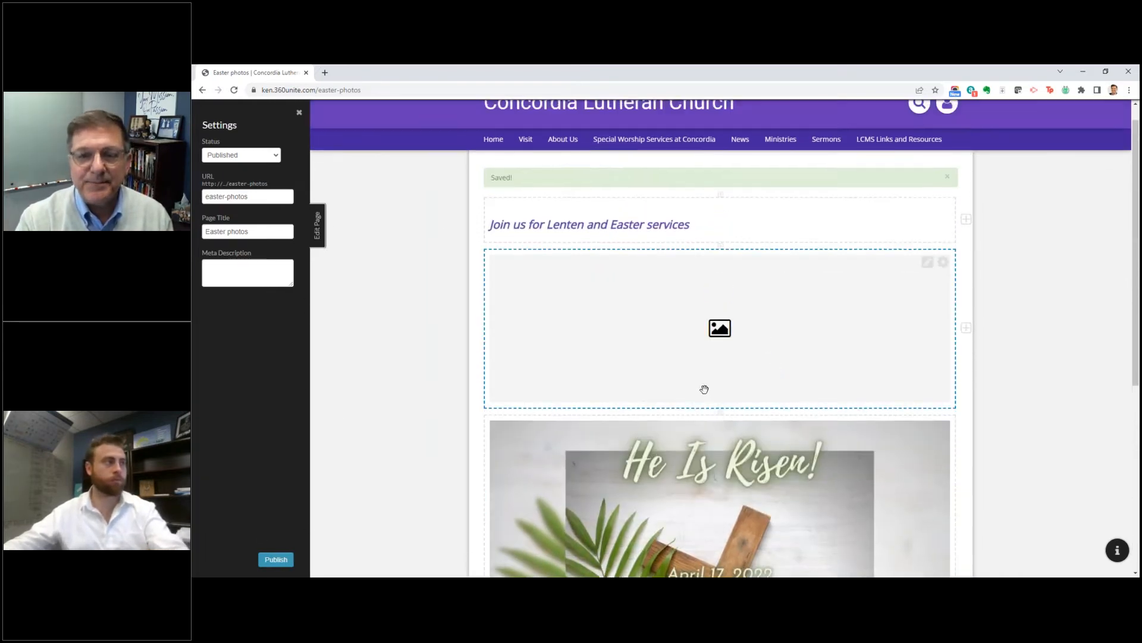
left_click(722, 413)
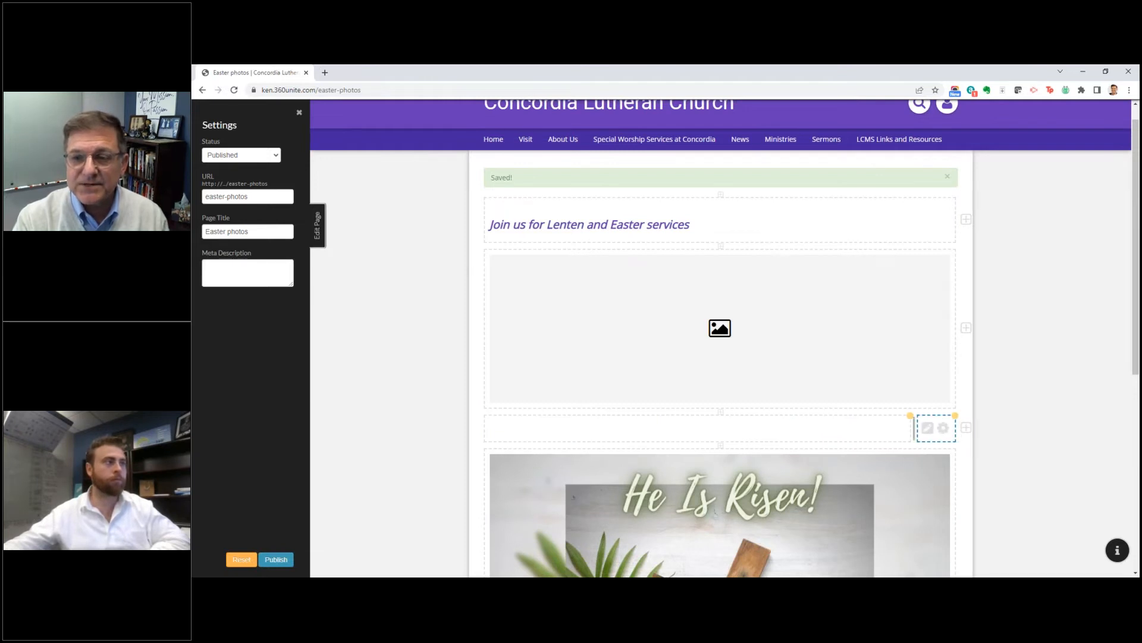
left_click_drag(914, 427, 727, 421)
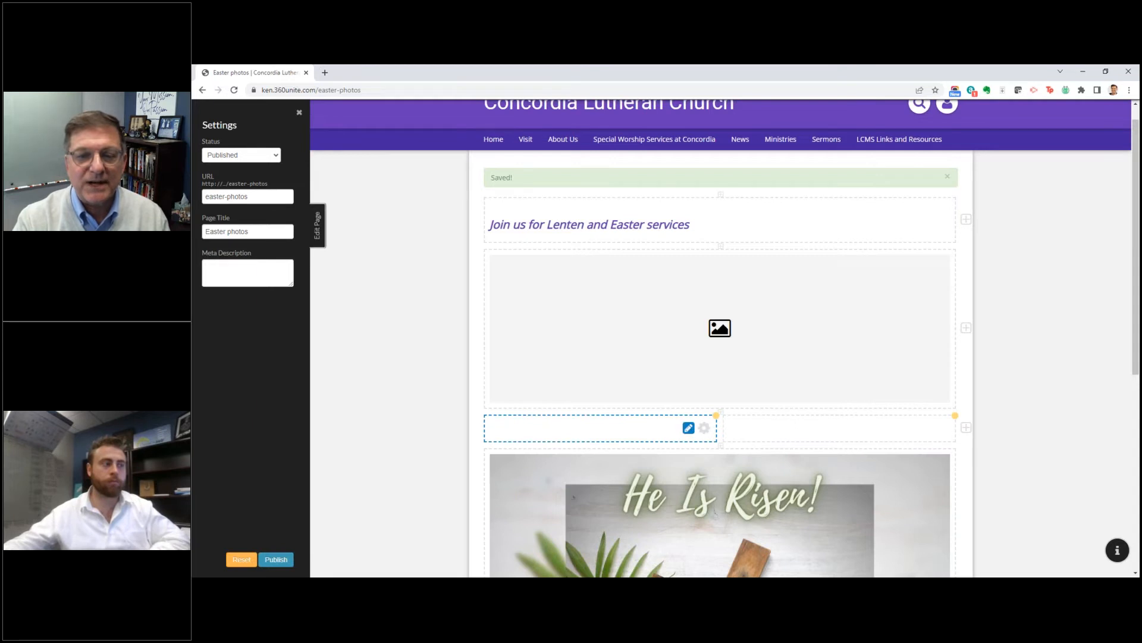
Step: Enter "Thank you to all of our visitors and members during this Easter season" in the new row's first column
left_click(689, 428)
left_click(659, 426)
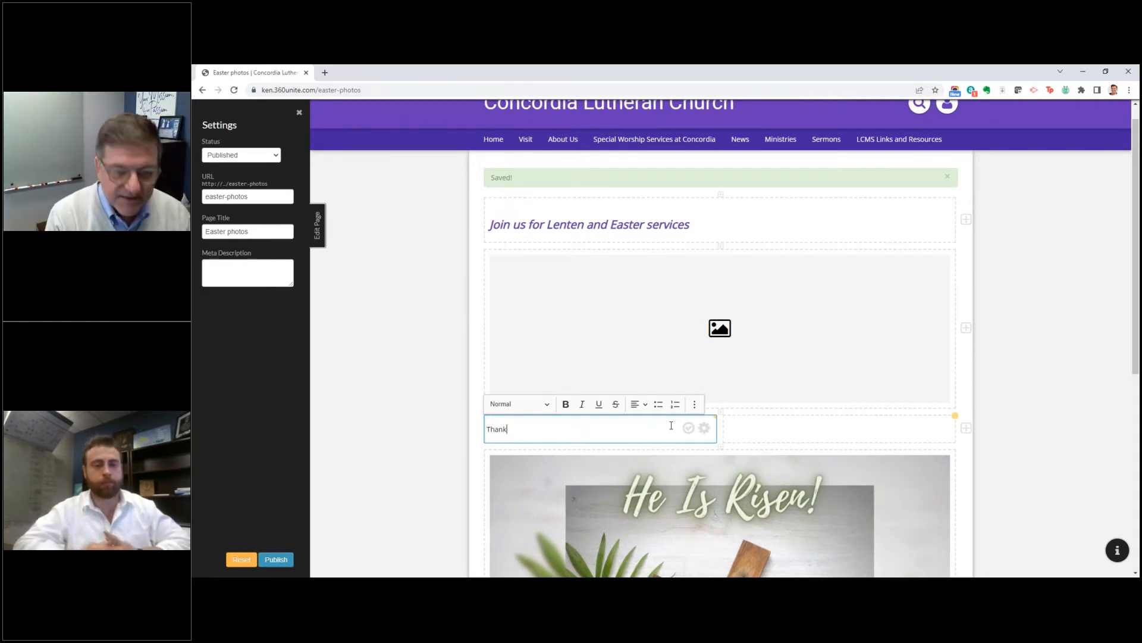
type("ou to all of our visitors and members during this Easter season")
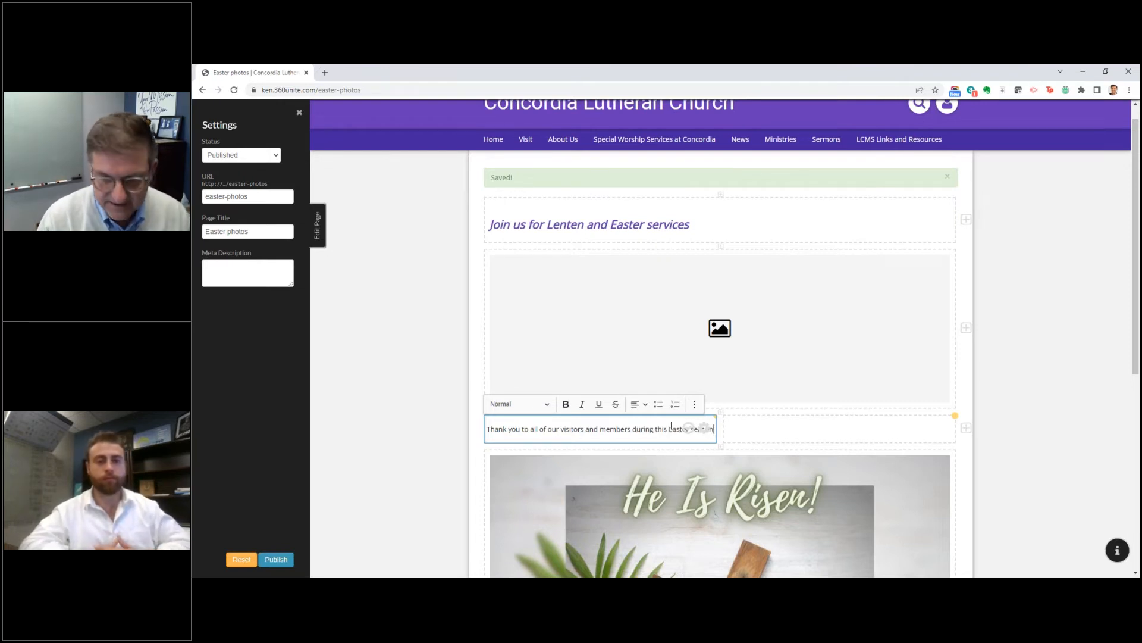
key("Return")
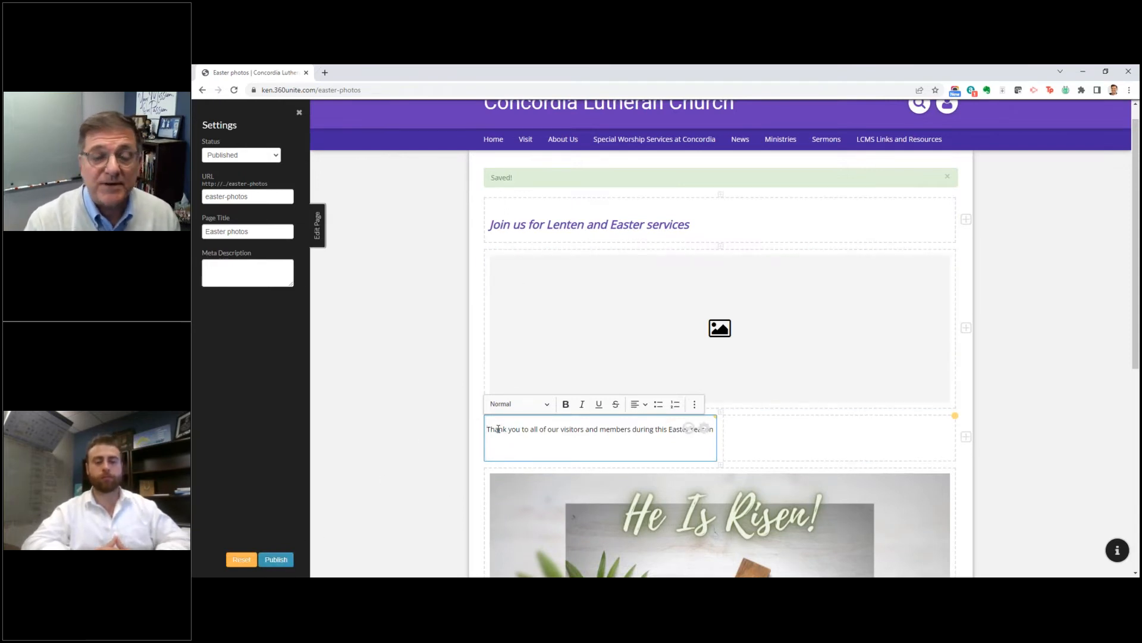
Step: Apply the Christmas Styles format to the thank-you text and center it
left_click_drag(487, 429, 700, 440)
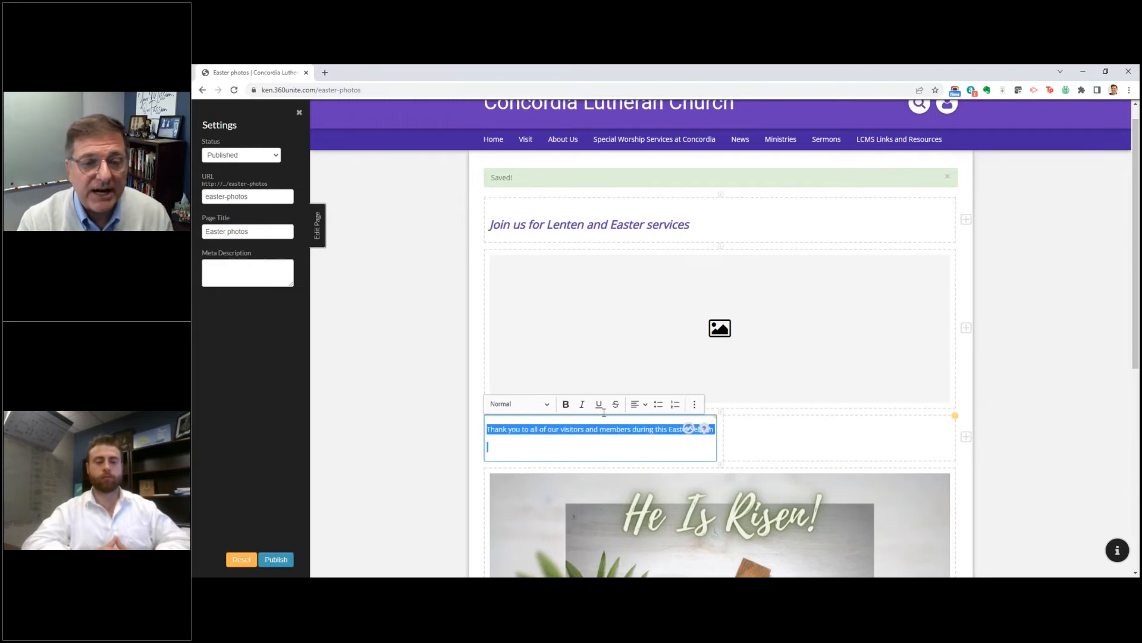
left_click(551, 403)
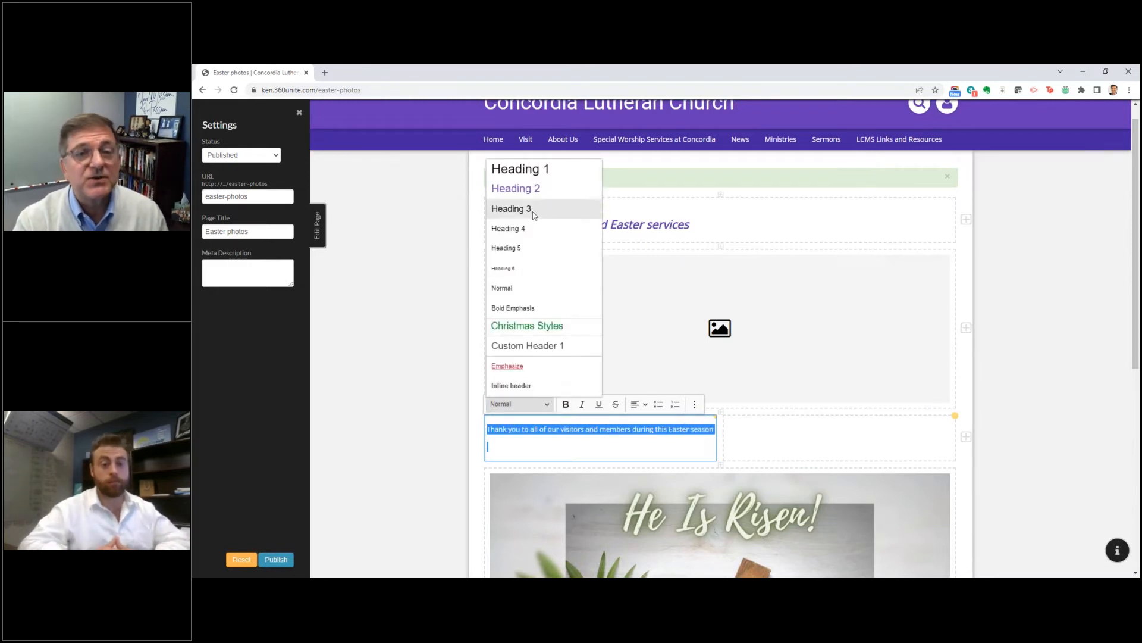
left_click(510, 327)
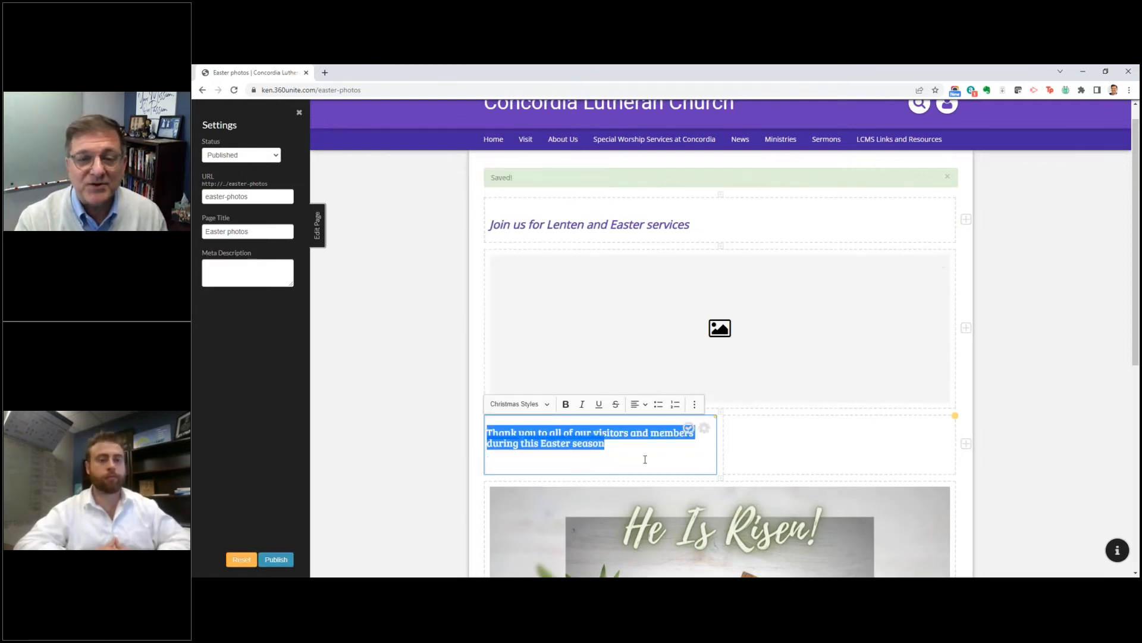
left_click(647, 407)
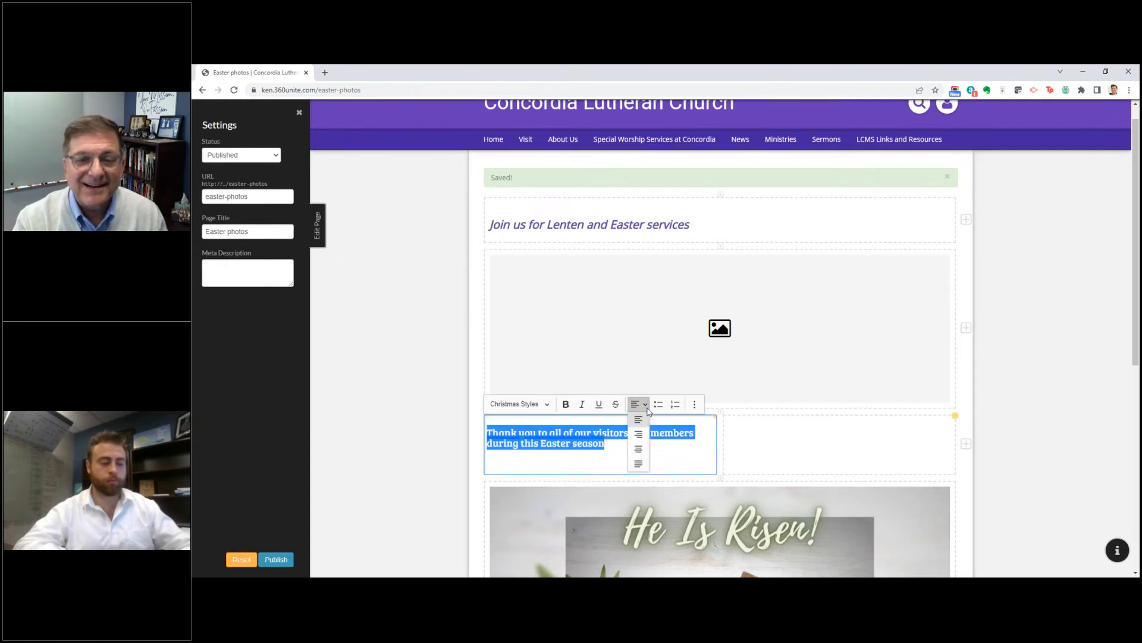
left_click(638, 449)
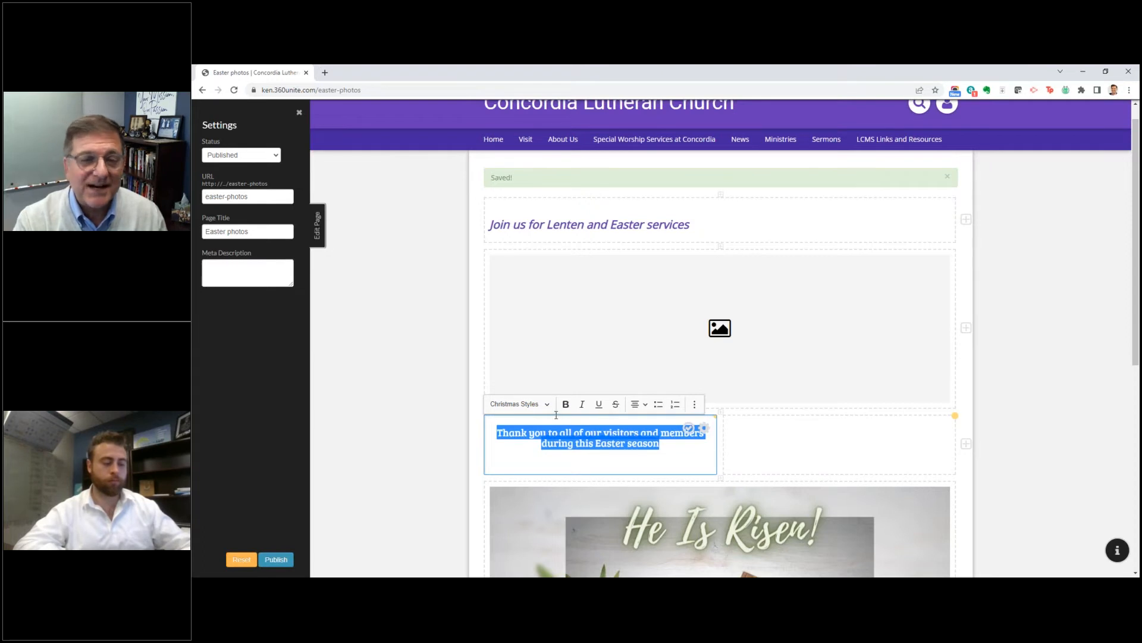
Step: Apply the Emphasize style to the thank-you text and finish editing its block
left_click(538, 405)
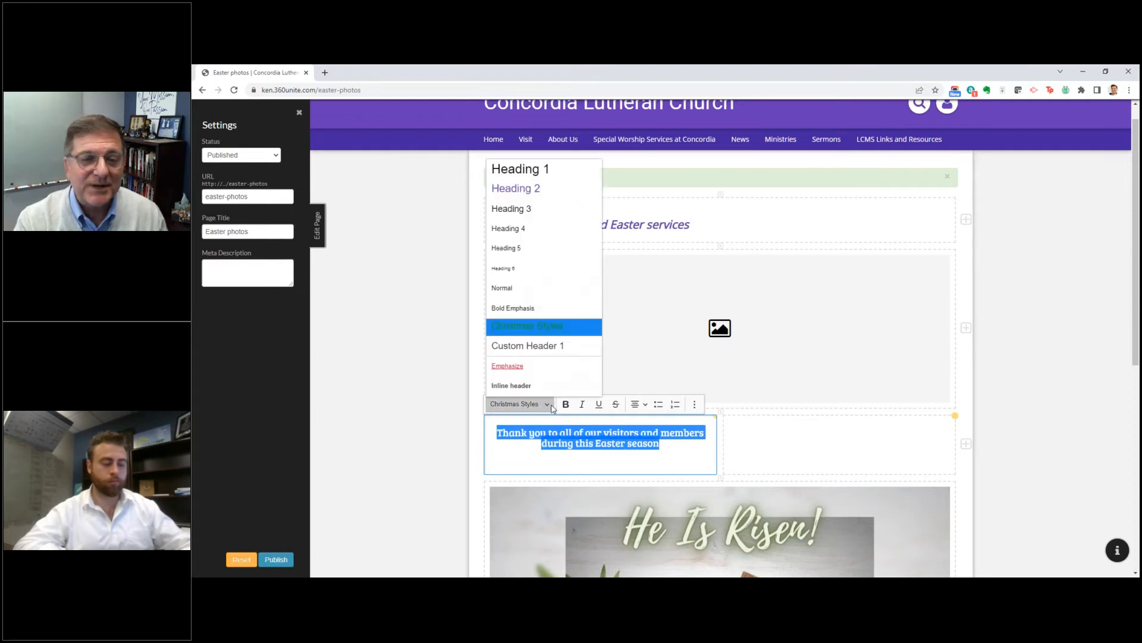
left_click(519, 367)
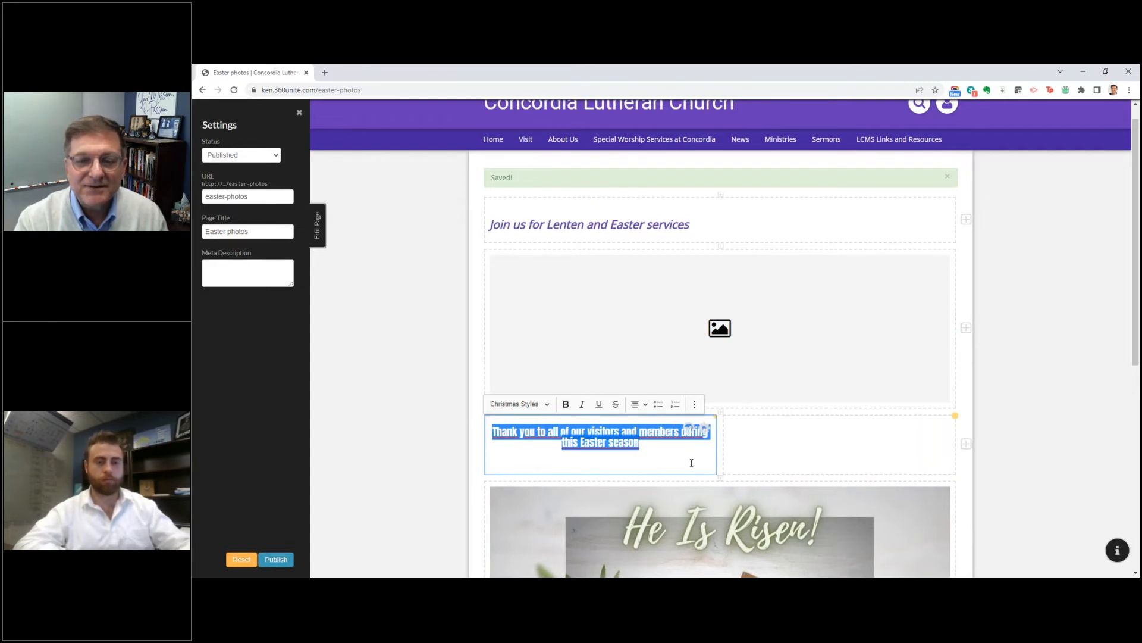
left_click(688, 427)
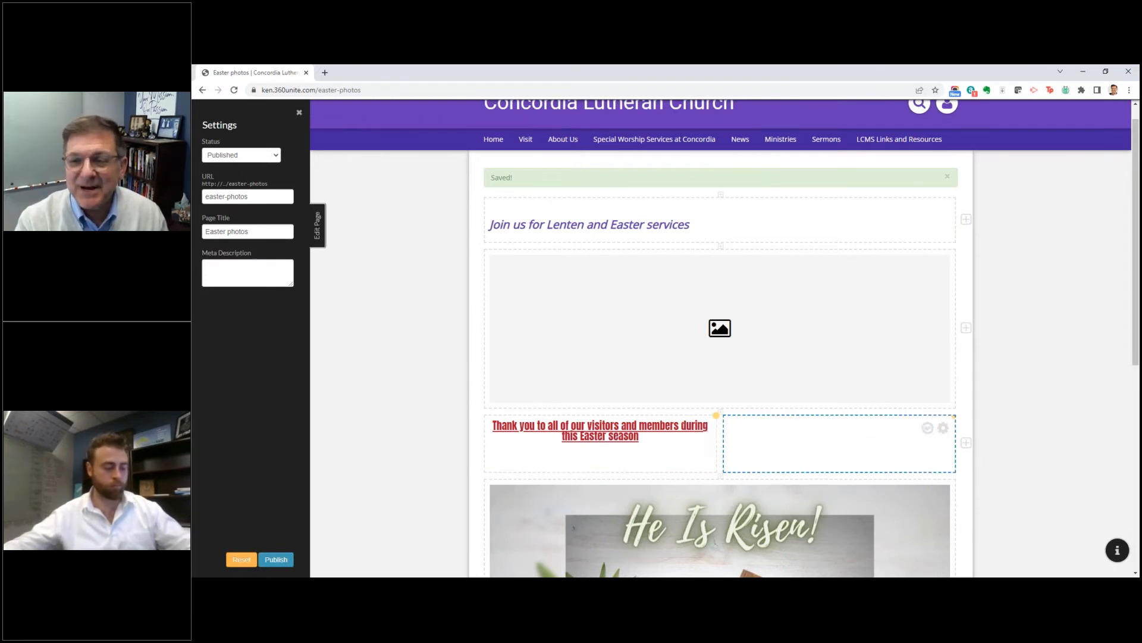
left_click(943, 427)
left_click(822, 434)
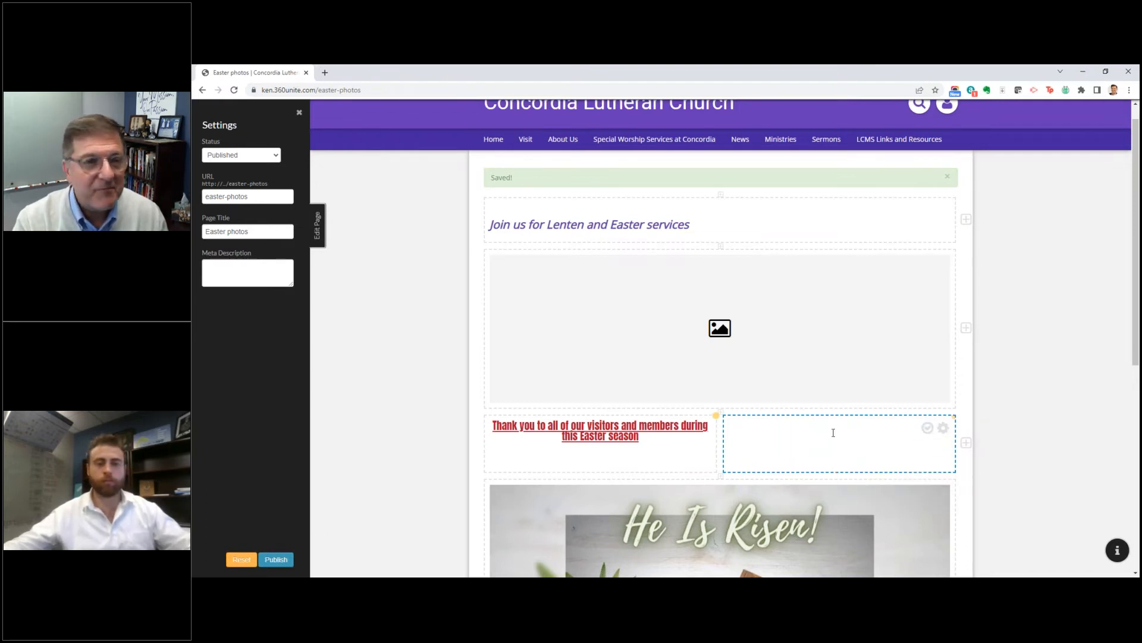
left_click(772, 444)
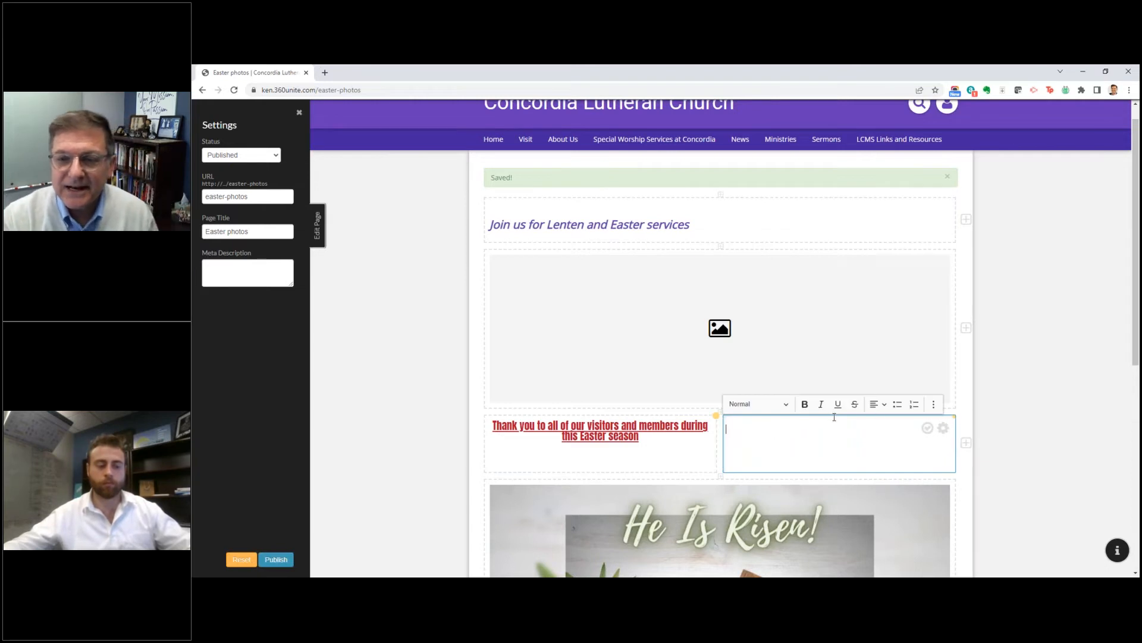
left_click(936, 409)
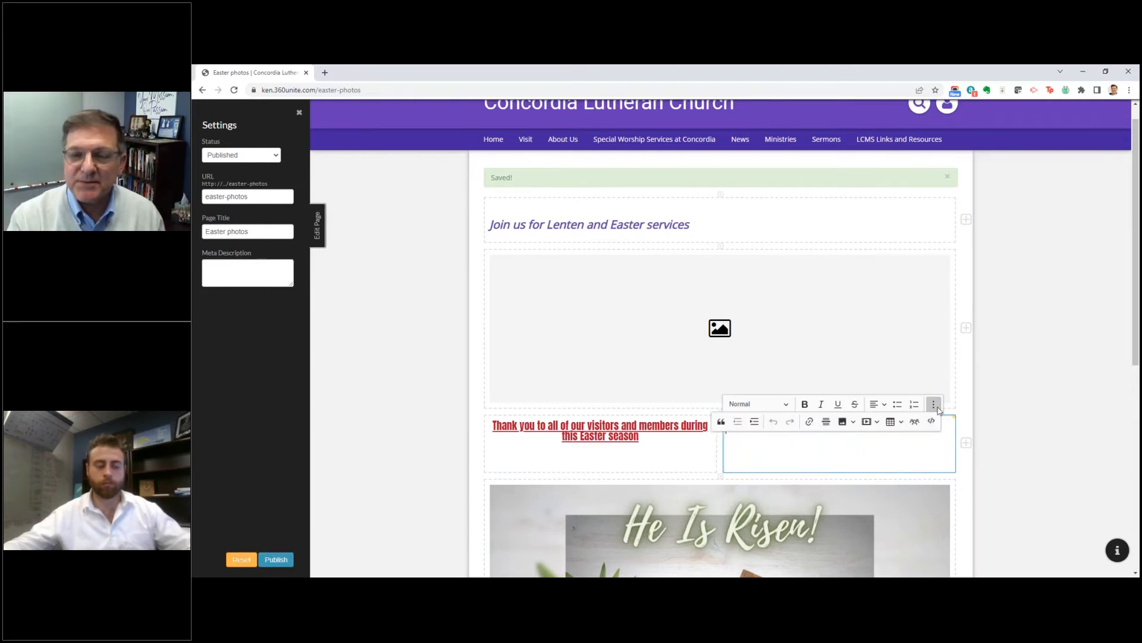
left_click(879, 422)
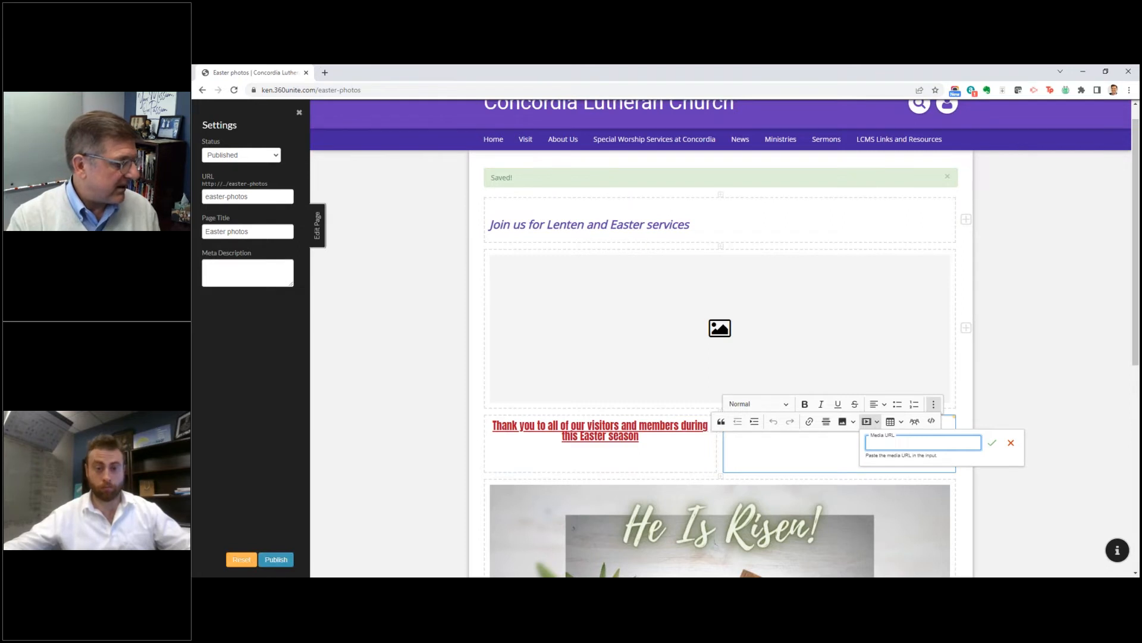
Step: Switch to the YouTube window and copy the share link of the video "At the Lamb's High Feast We Sing (Handbells)"
key("alt+Tab")
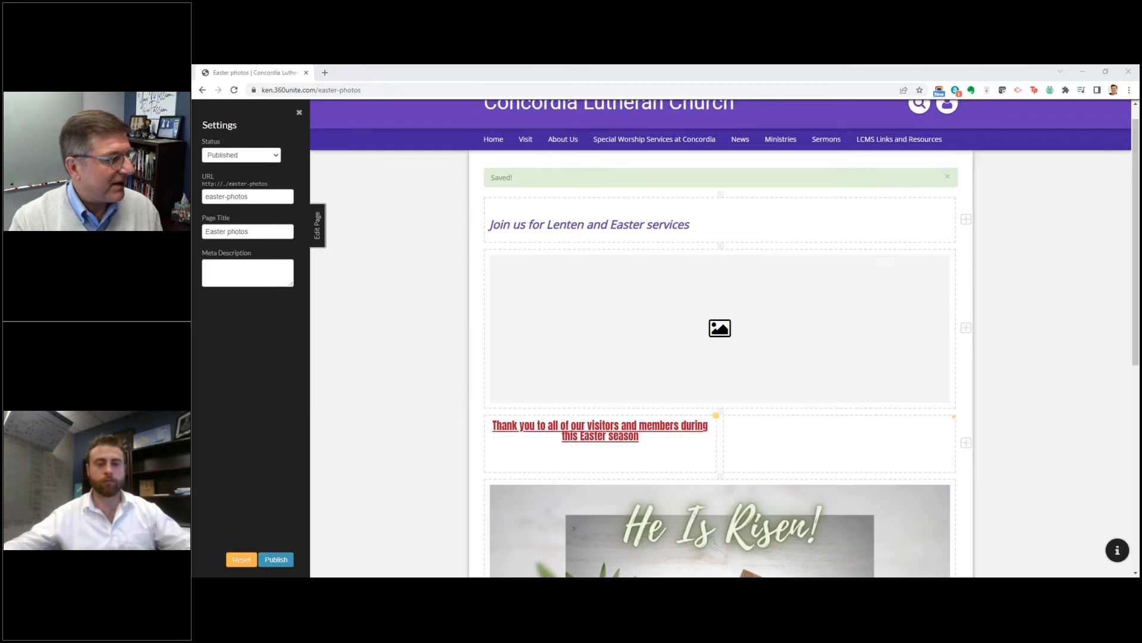
left_click_drag(193, 90, 591, 108)
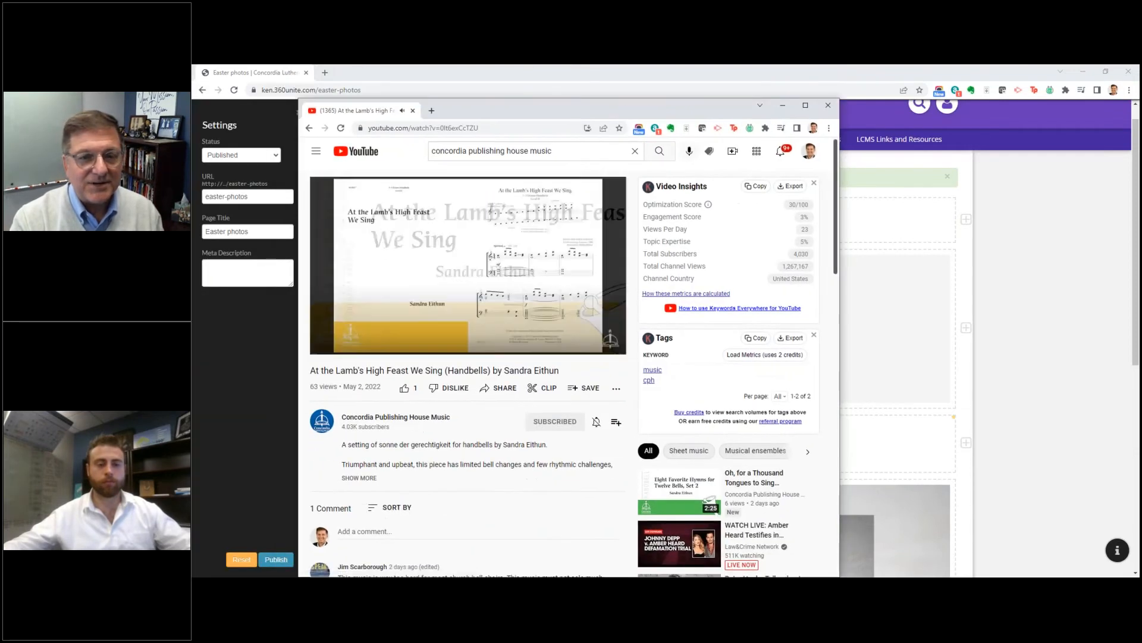
left_click(505, 388)
left_click(663, 380)
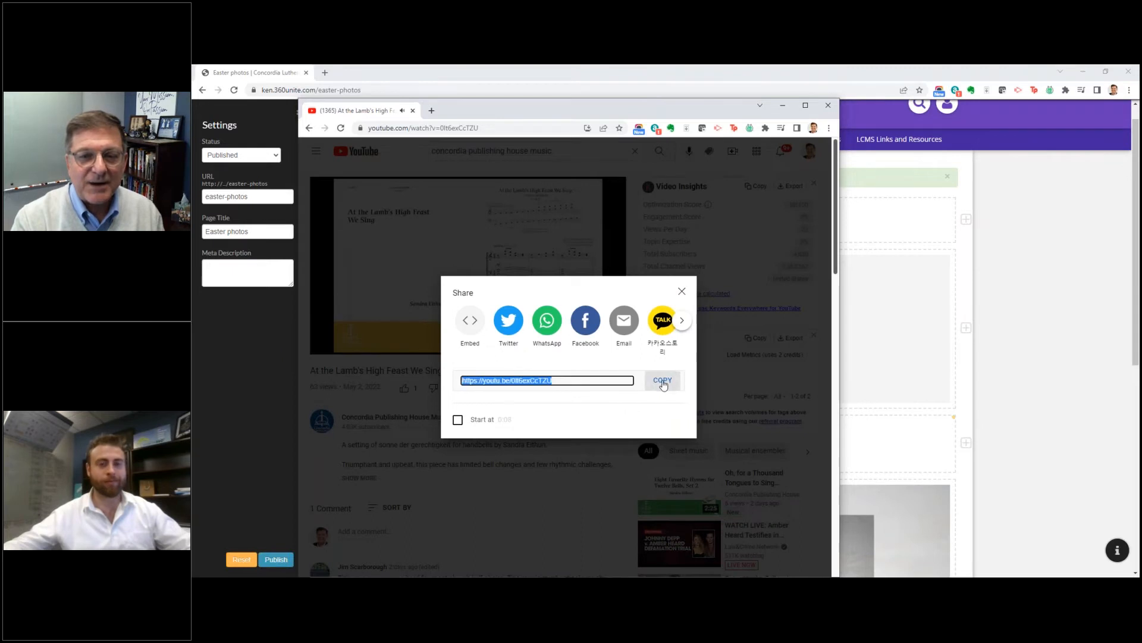
left_click_drag(618, 112, 193, 179)
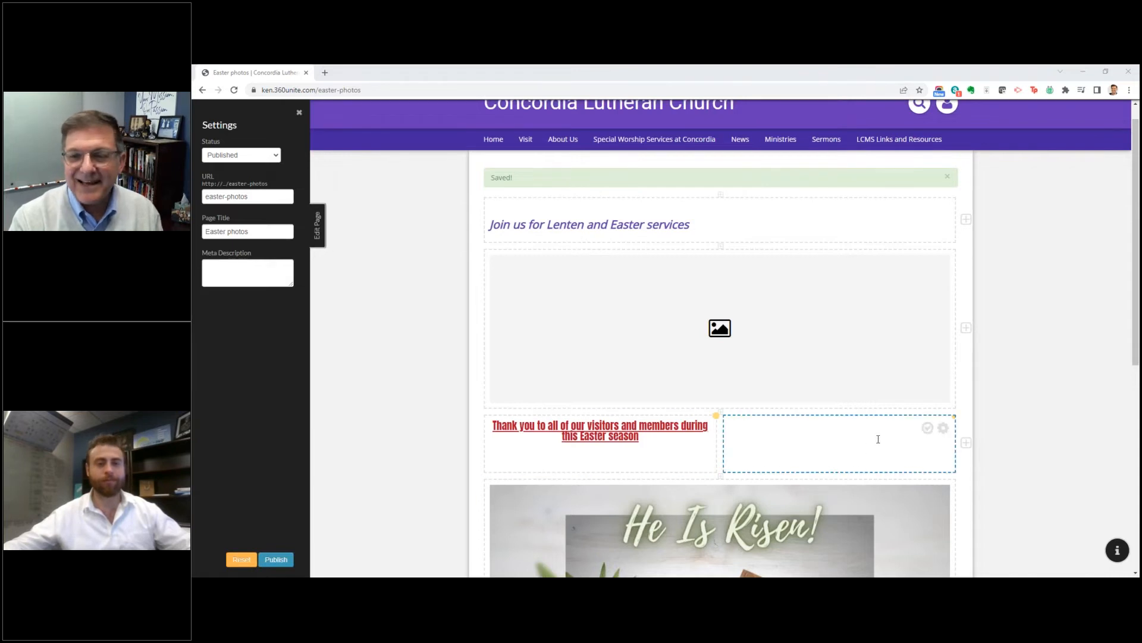
Step: Return to the Easter photos page and embed the video in the row's second column using the copied YouTube link as media URL
left_click(902, 420)
left_click(934, 404)
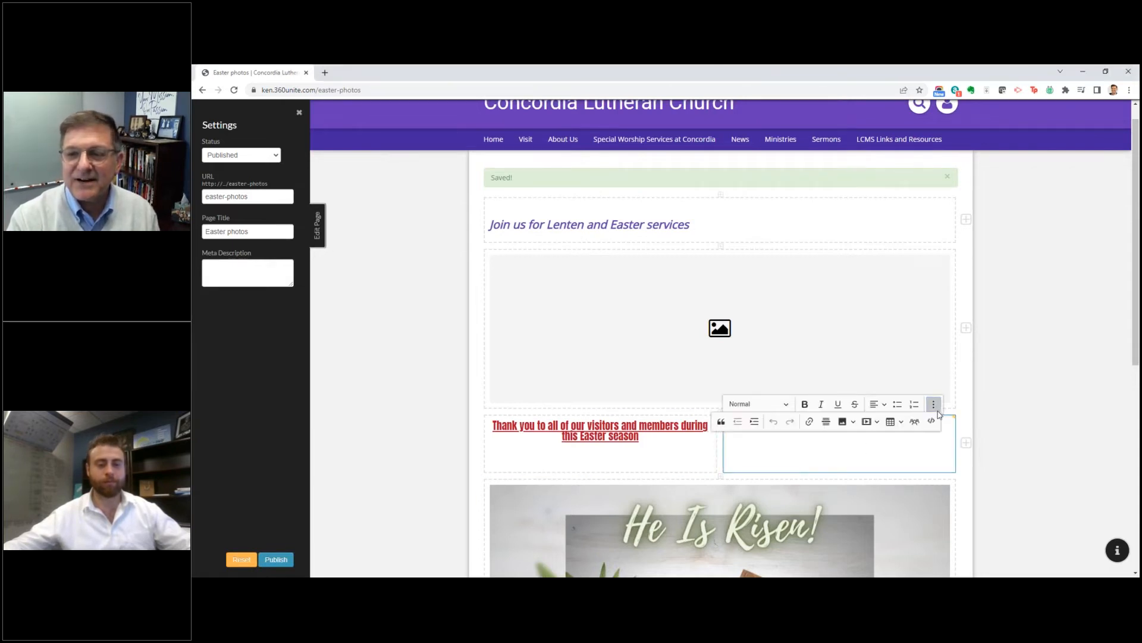
left_click(866, 422)
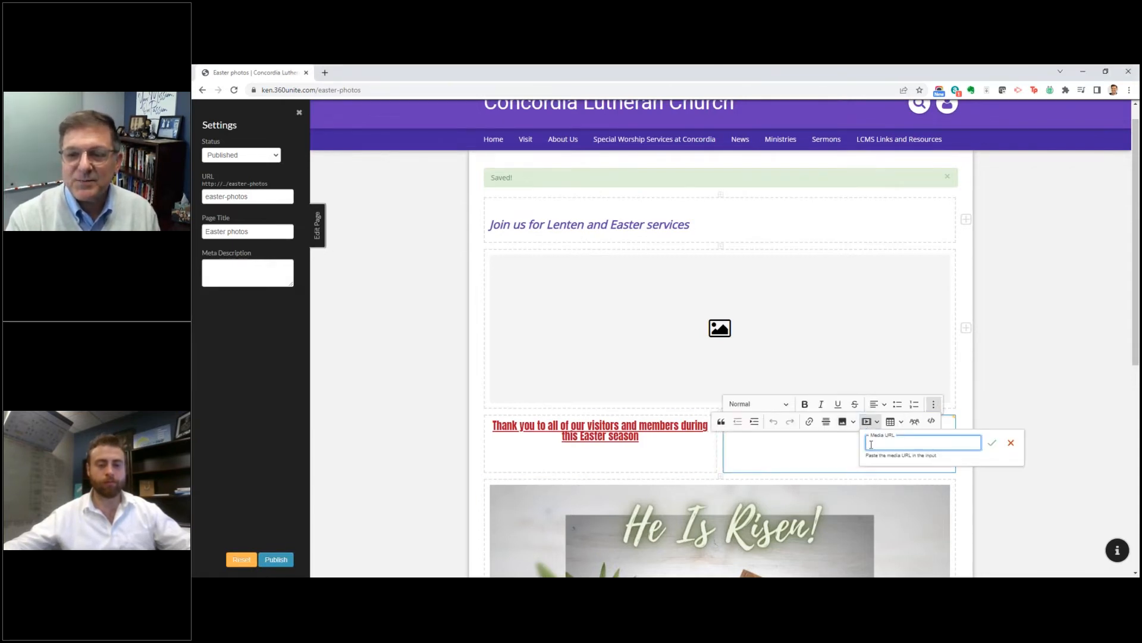
right_click(871, 443)
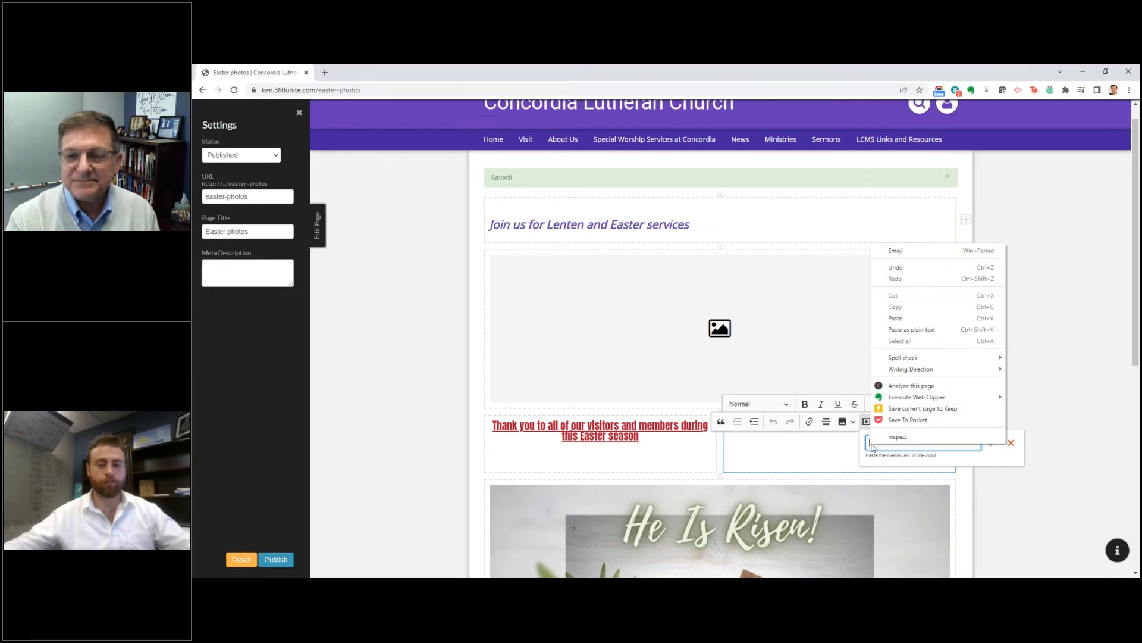
left_click(896, 318)
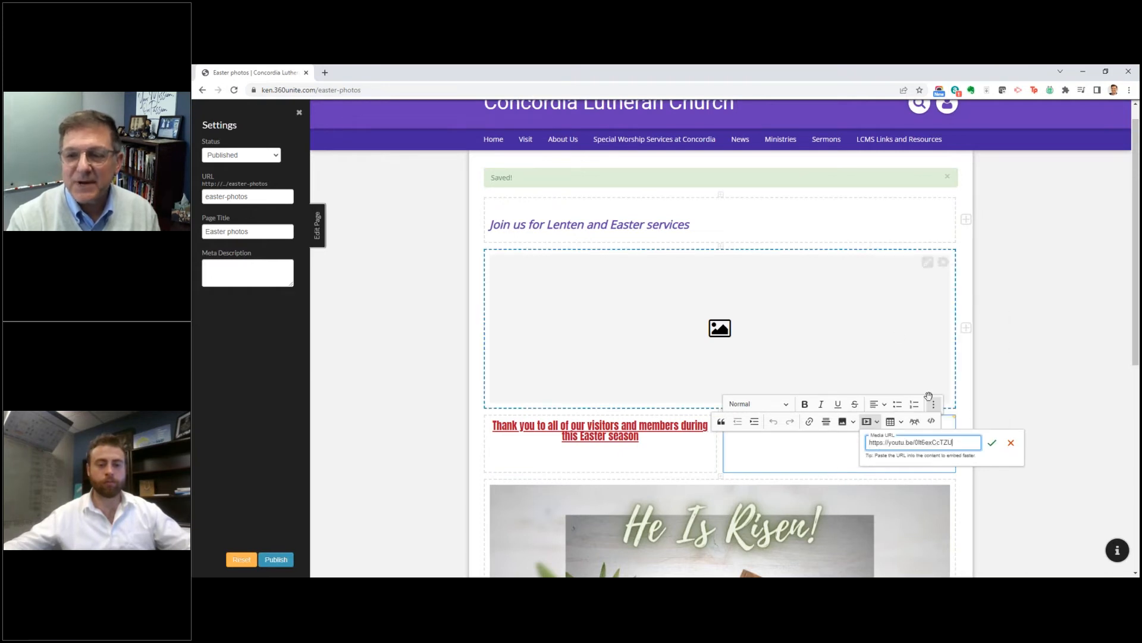
left_click(993, 445)
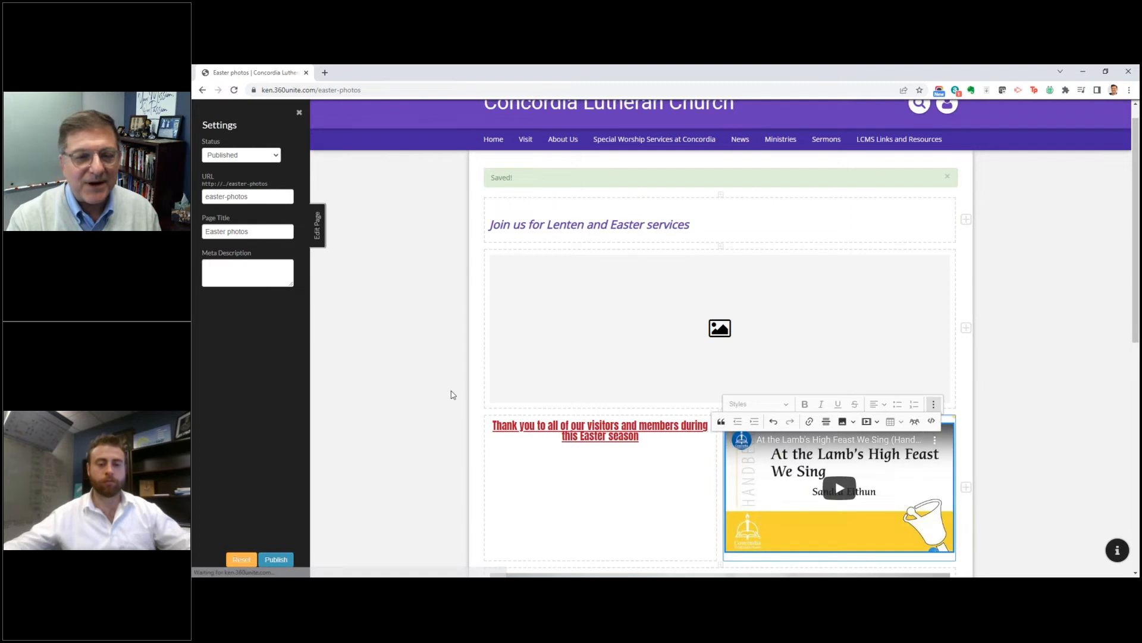
Step: Publish the Easter photos page and advance through the photo carousel on the live page
left_click(279, 561)
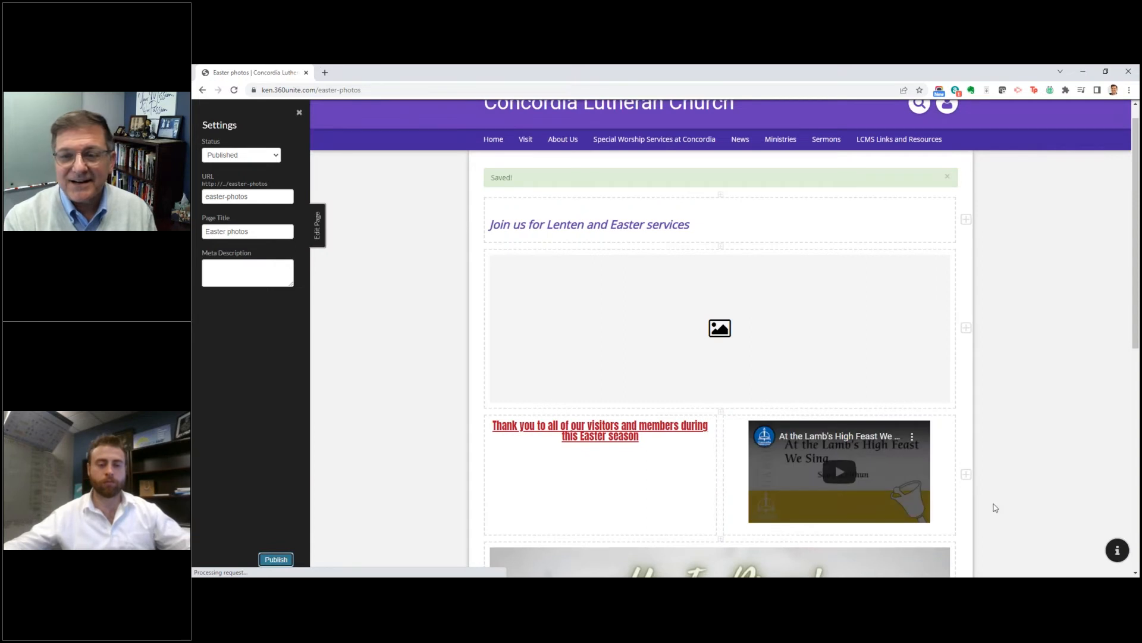
scroll(1030, 505, "down", 1)
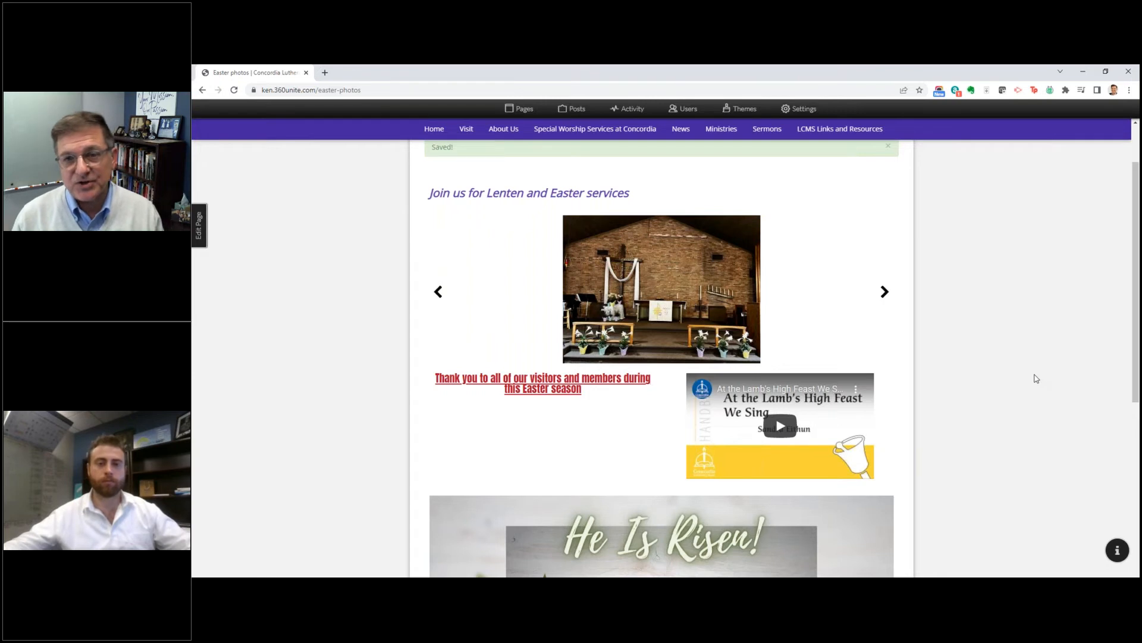
left_click(880, 292)
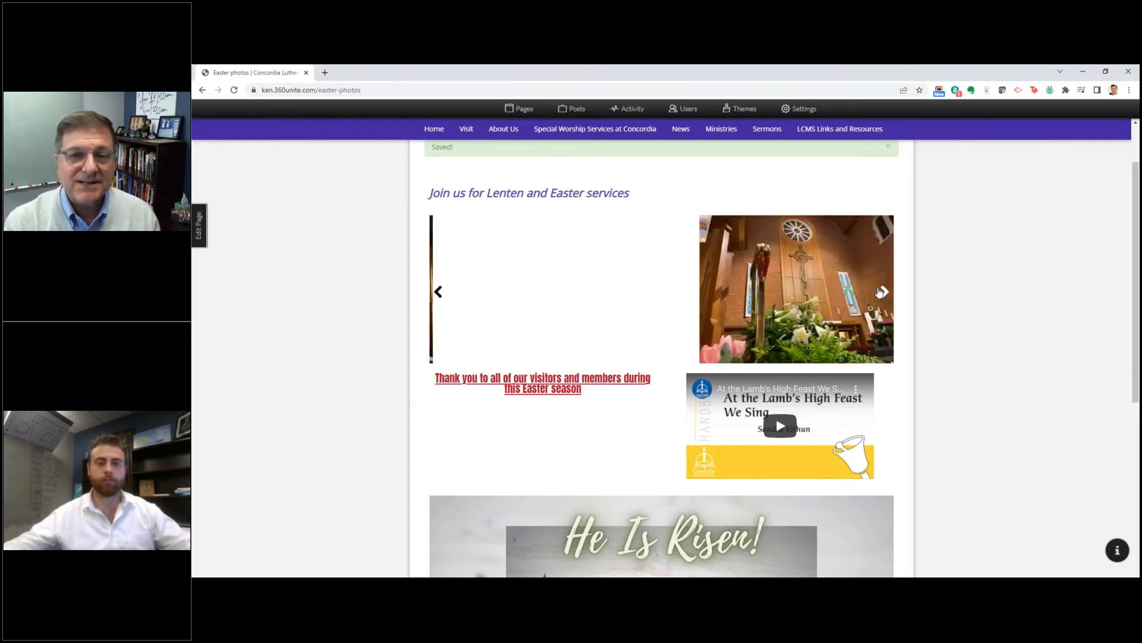
left_click(880, 294)
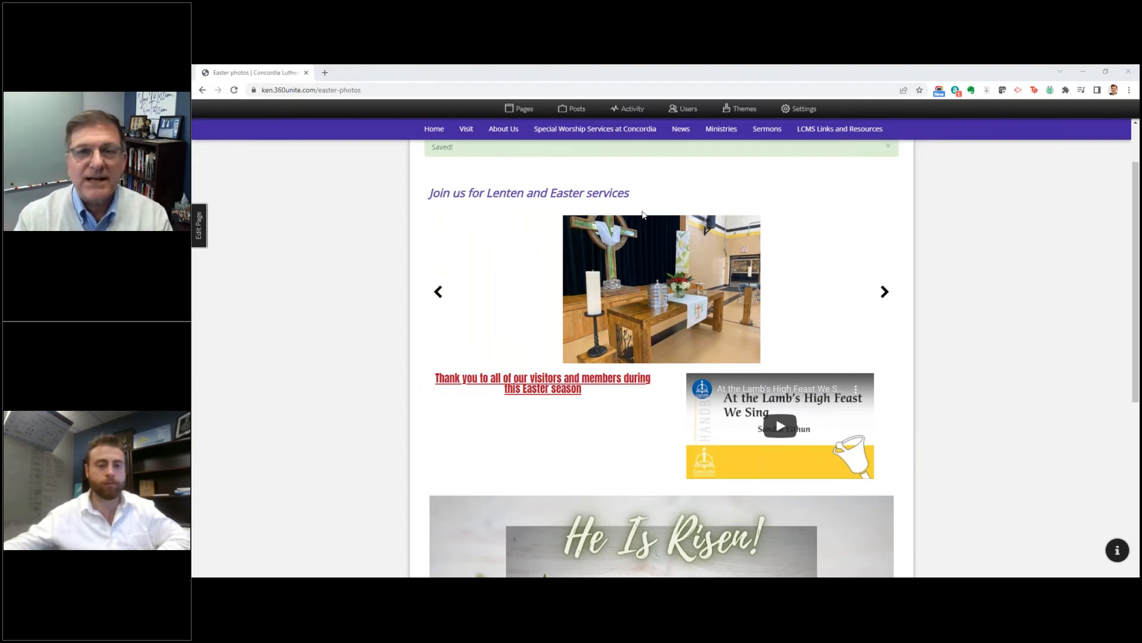
Step: Open the Church Choir group from the Music ministry page and look over its schedule and group sections
mouse_move(716, 139)
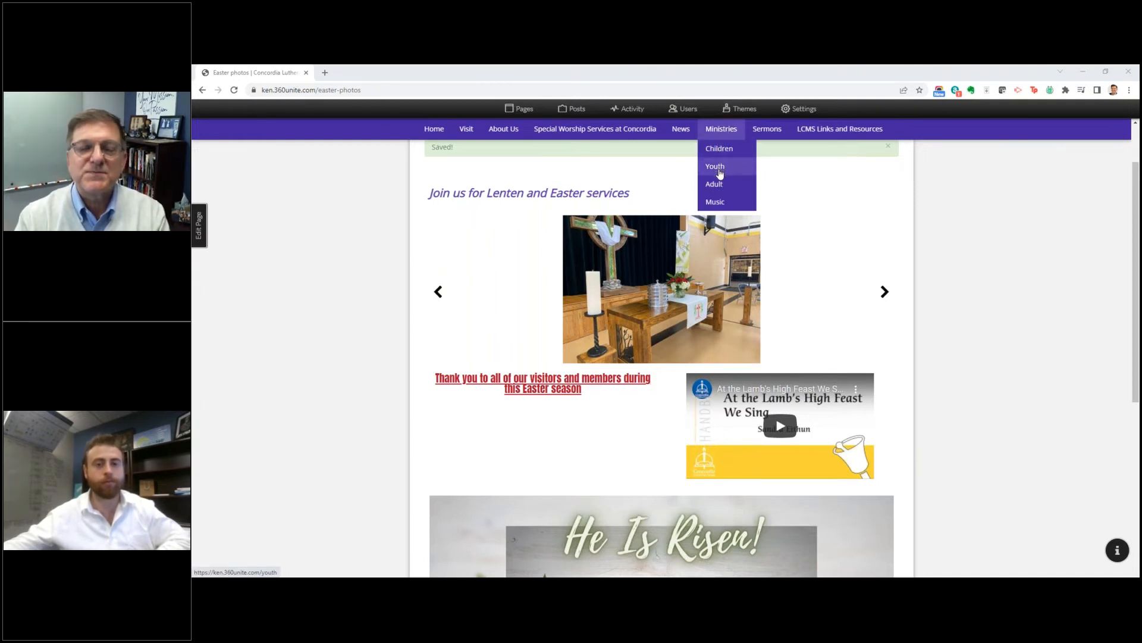
left_click(720, 205)
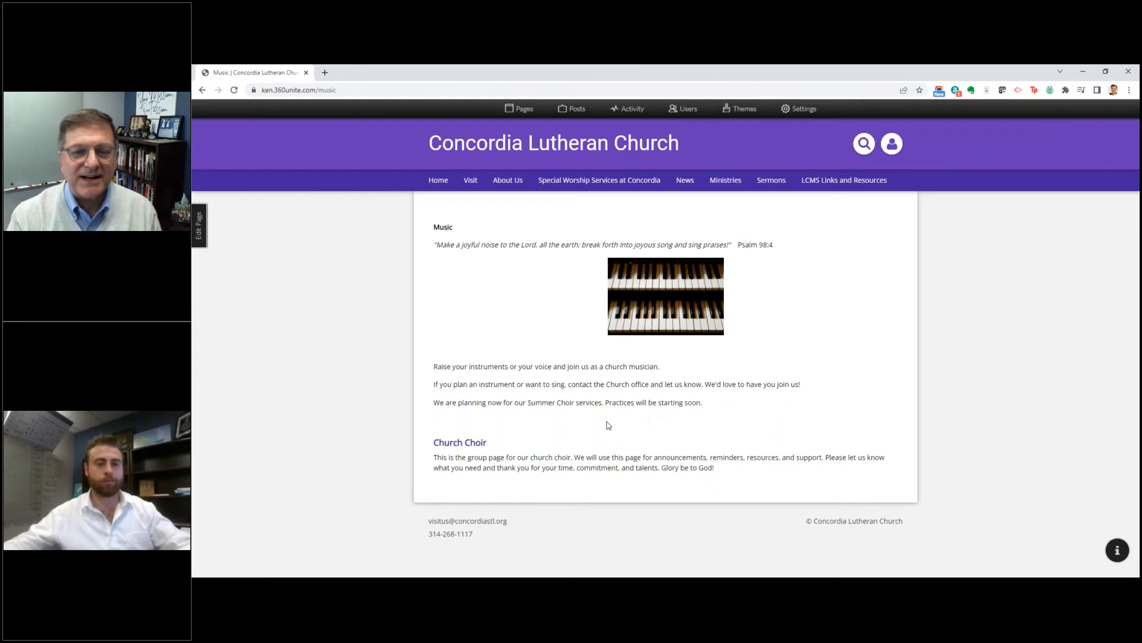
left_click(470, 445)
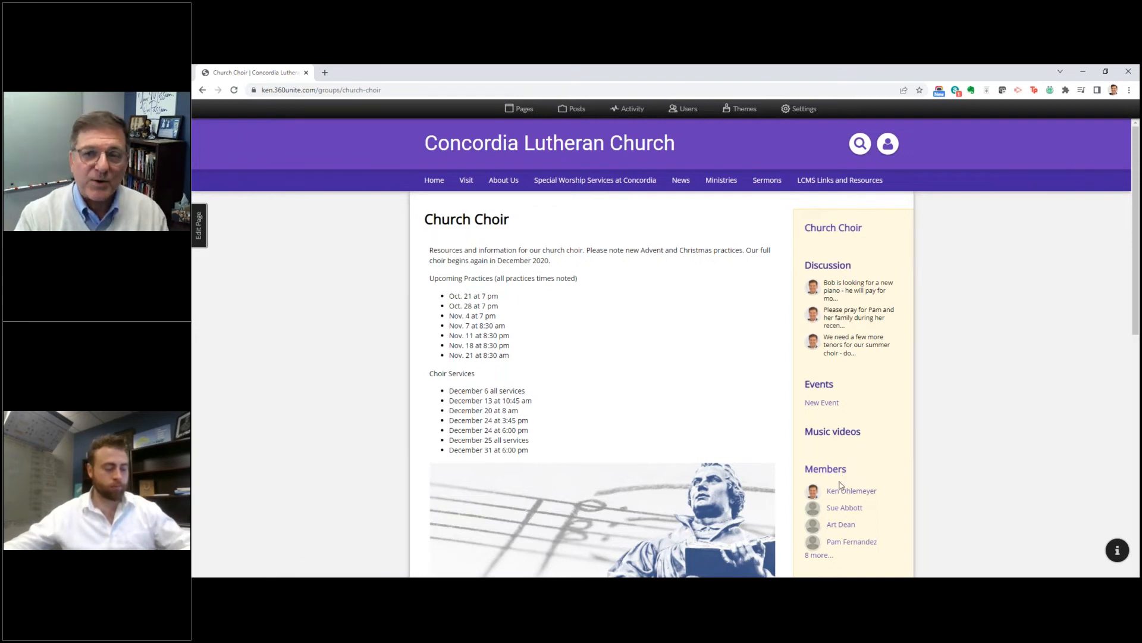
scroll(840, 479, "down", 3)
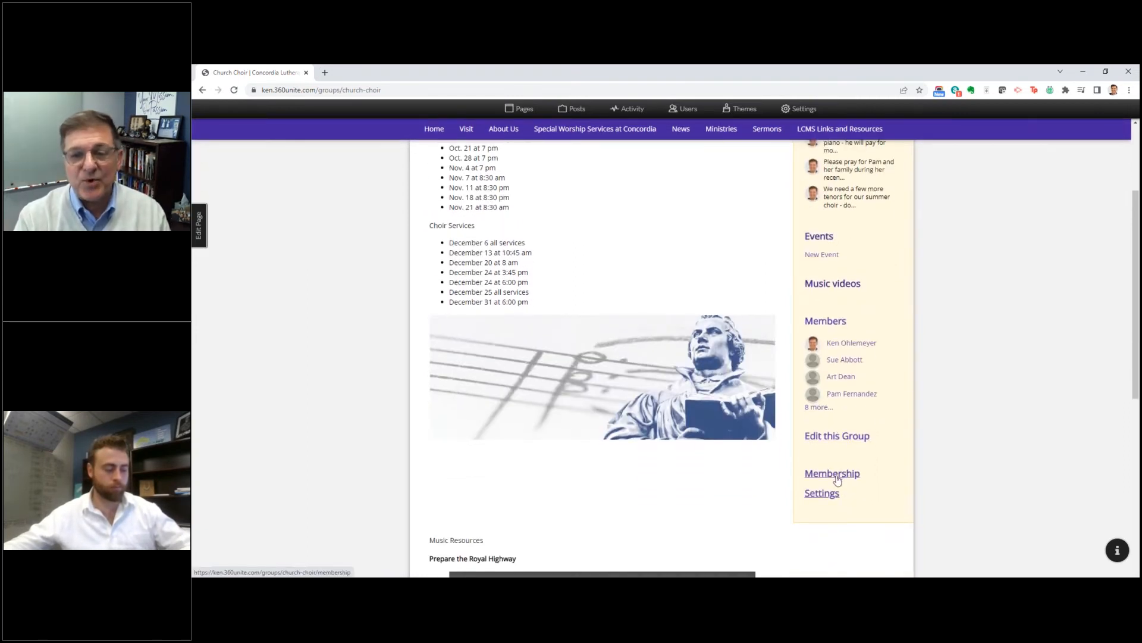
scroll(837, 479, "up", 1)
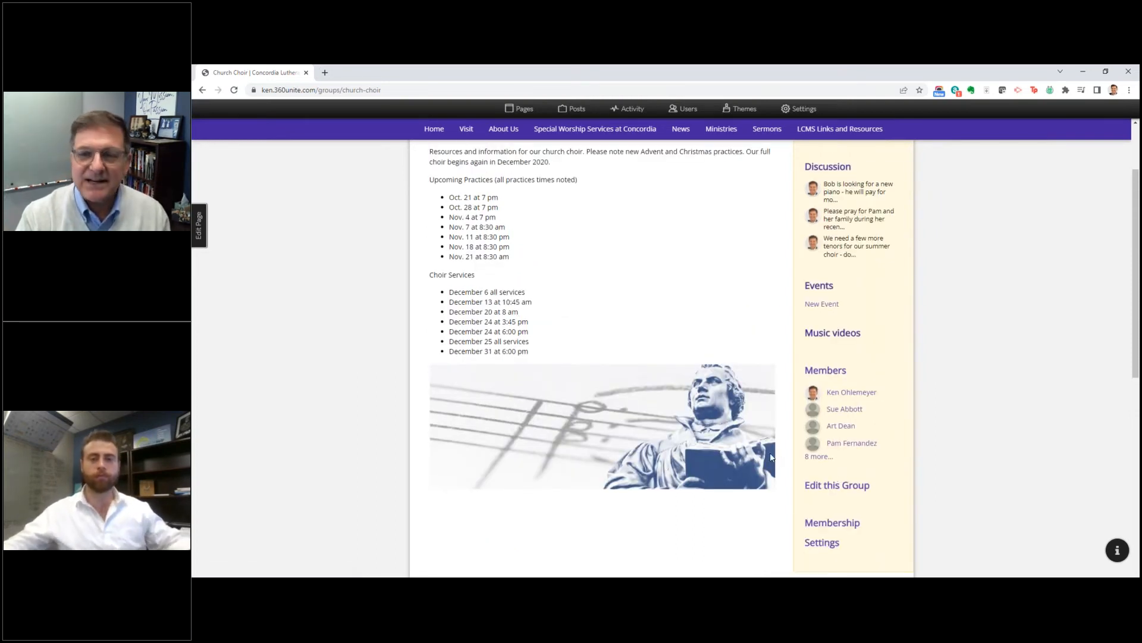
scroll(773, 458, "up", 2)
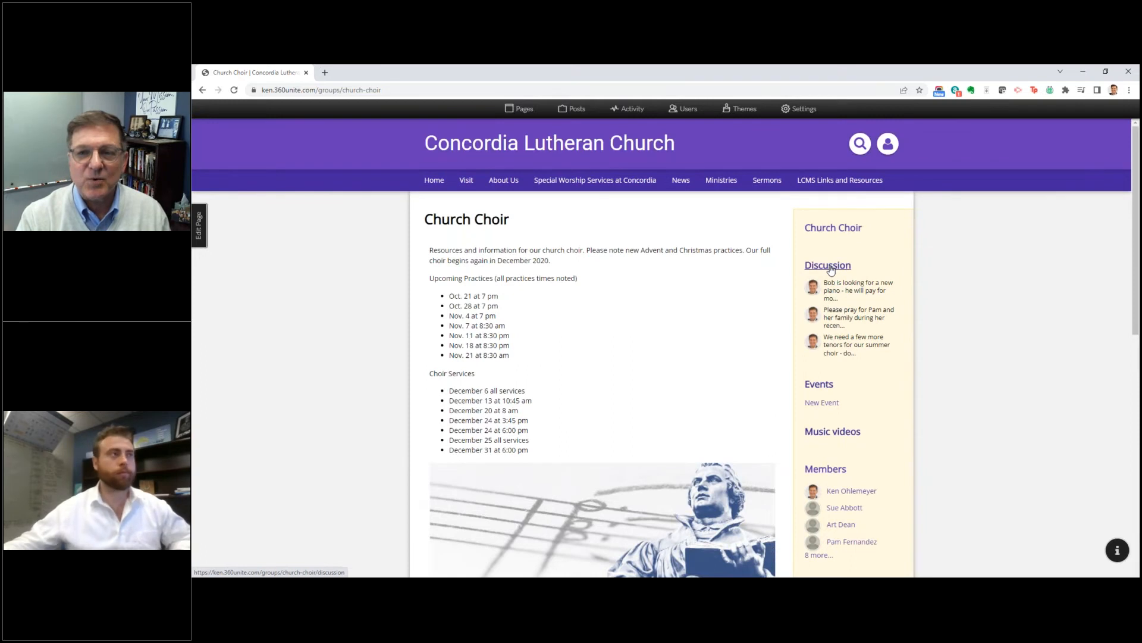
Step: Post "Thanks to every musician and singer for participating in Easter services" as an Announcement in the Church Choir discussion
left_click(827, 266)
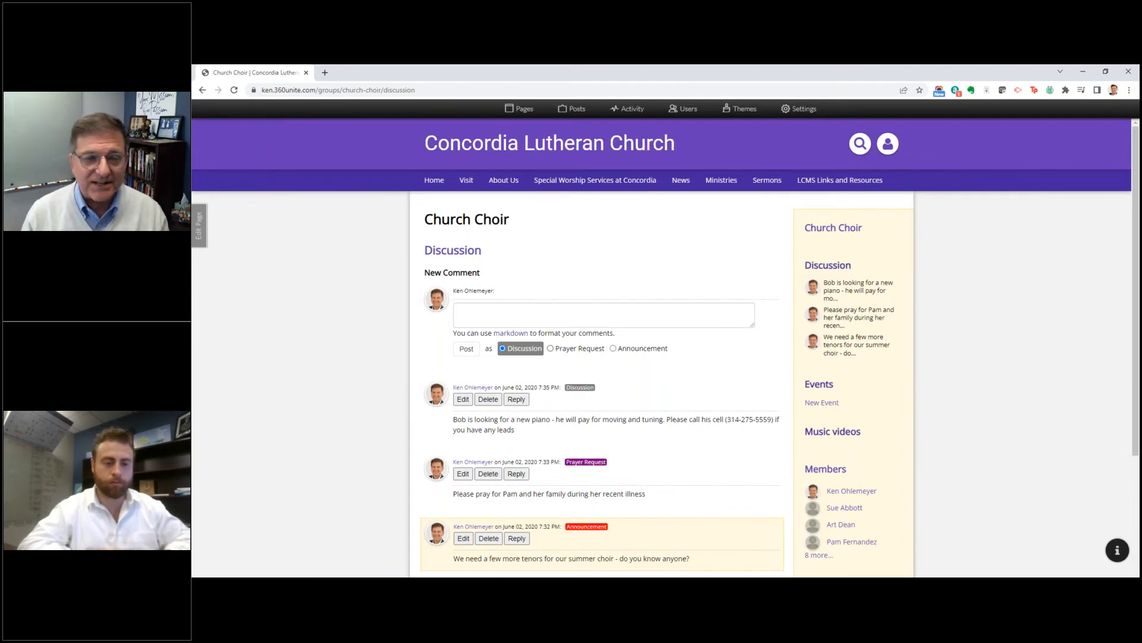
left_click(517, 308)
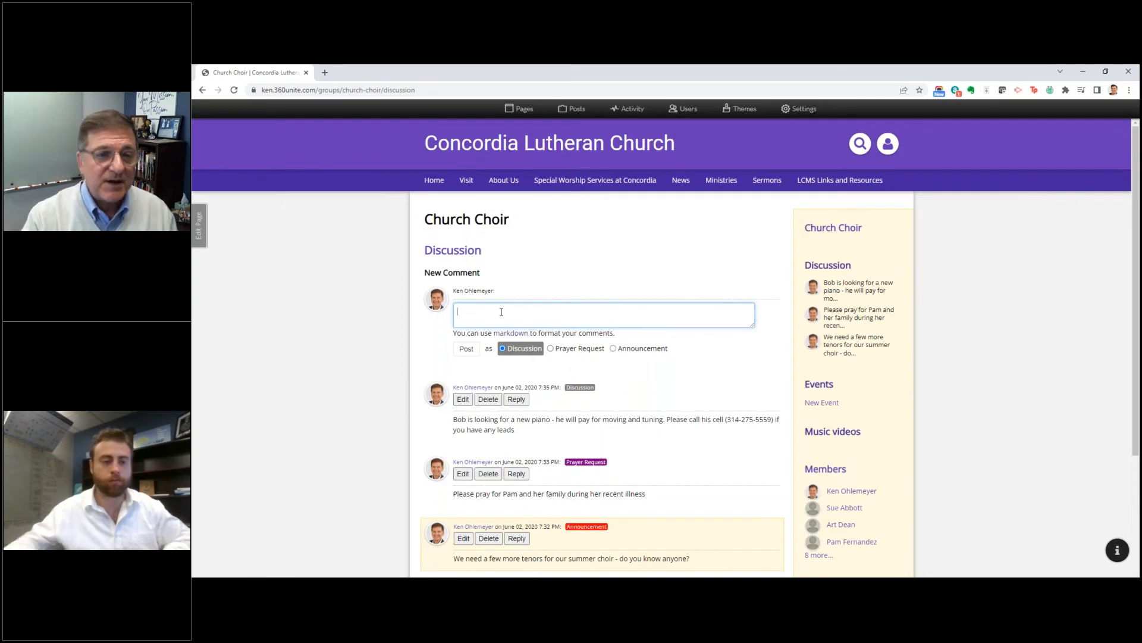
left_click(613, 348)
left_click(602, 319)
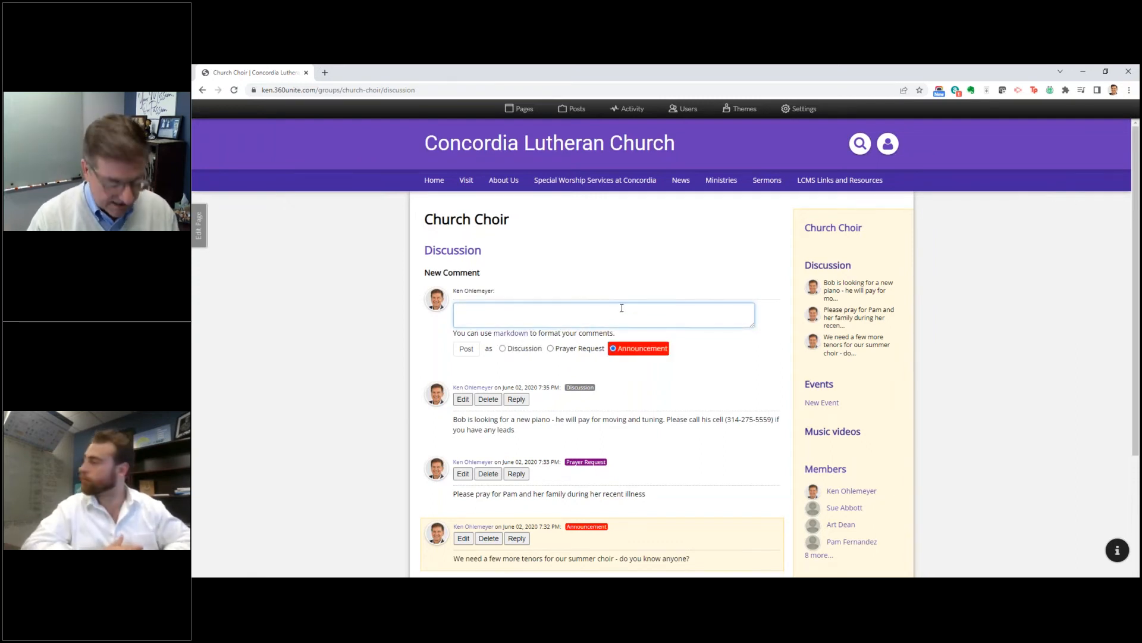
type("Thanks to every")
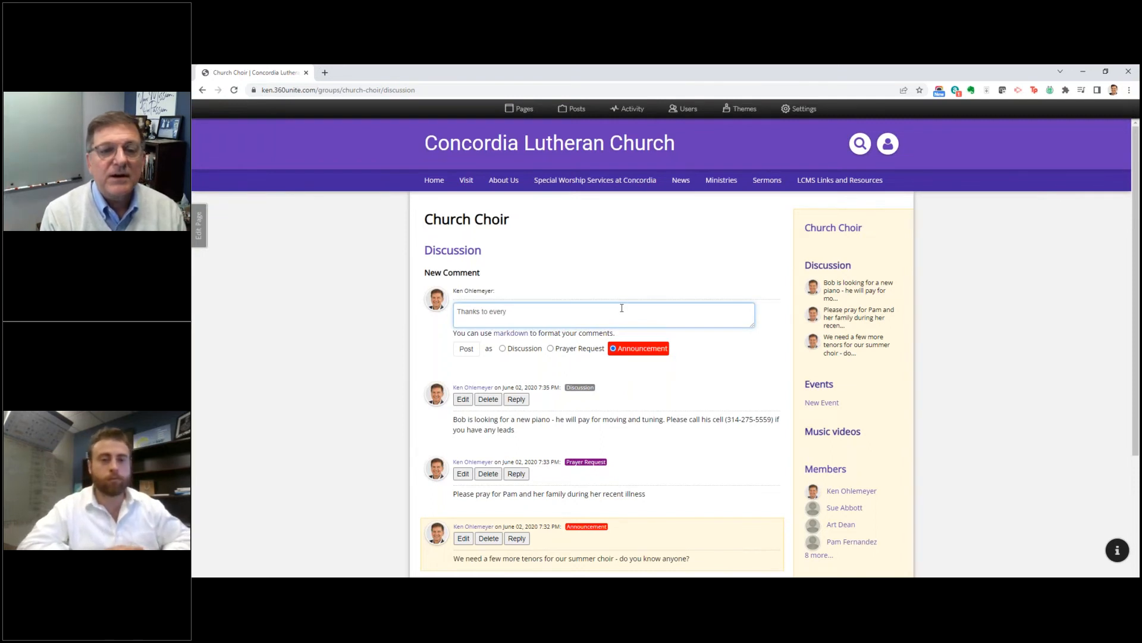
type(" mus")
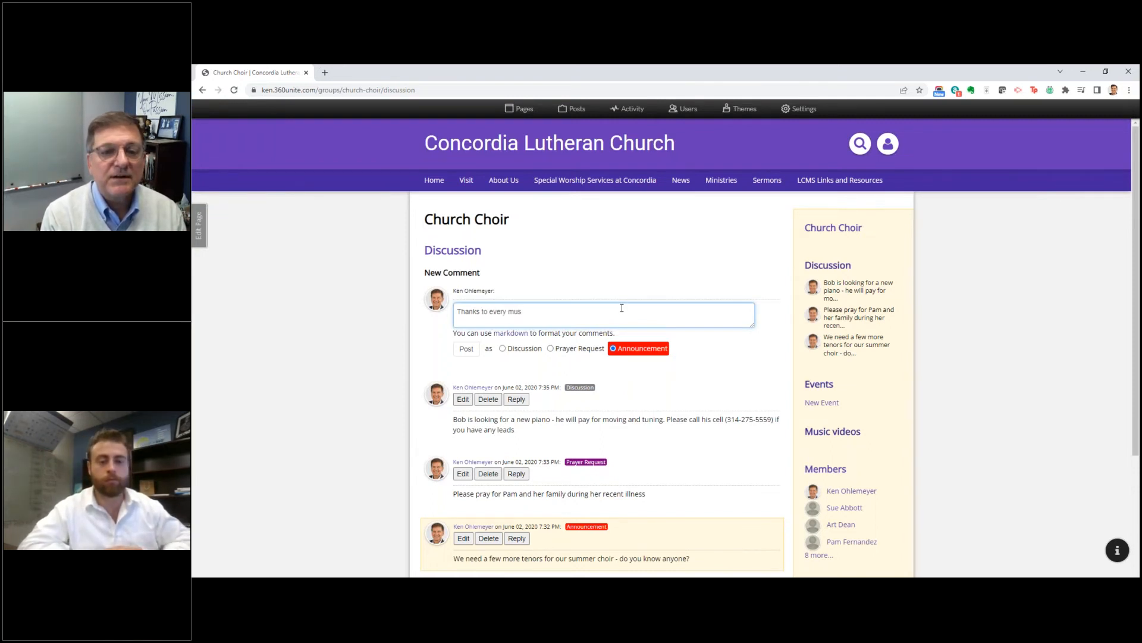
type("iician and singer for ")
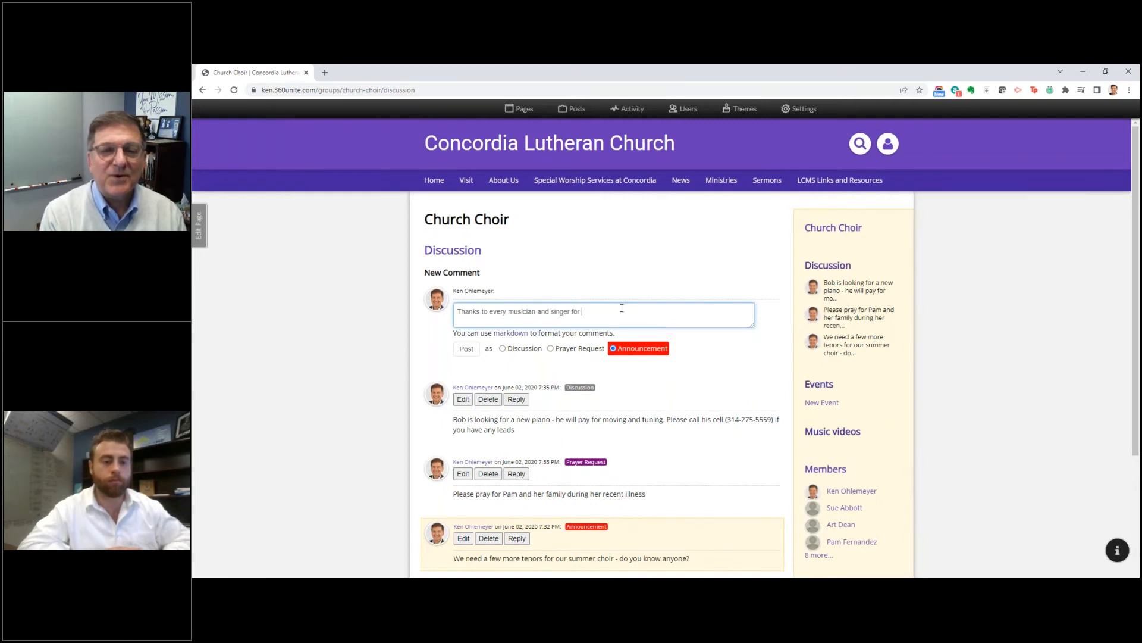
type("participating in Easter services")
left_click(460, 349)
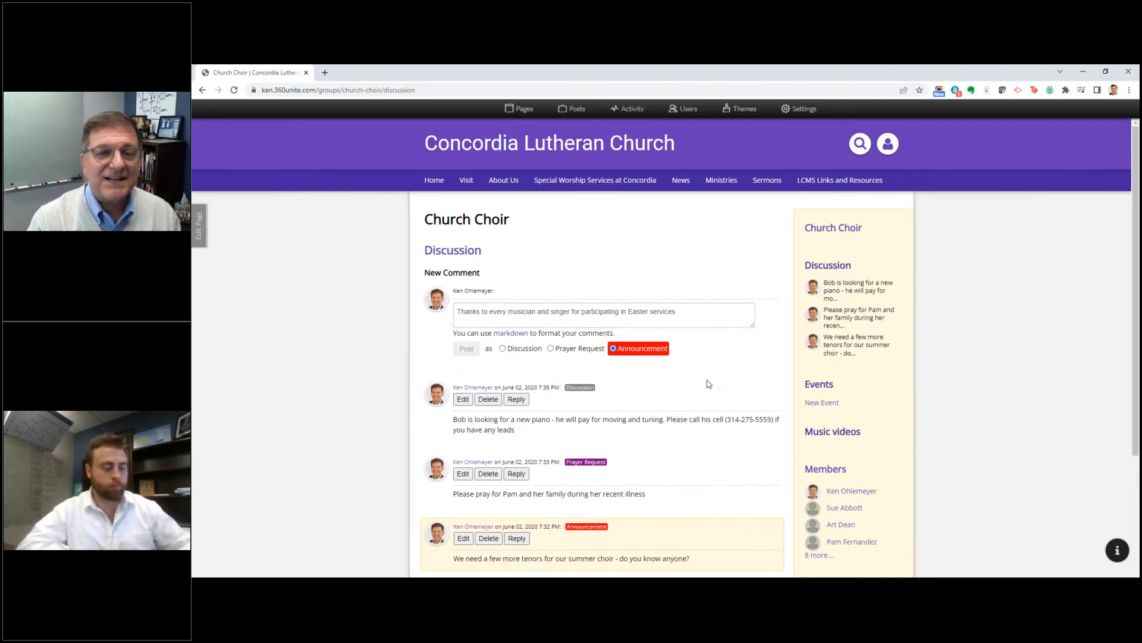
Step: Review the comments in the choir's discussion and open the group's Members page
scroll(708, 384, "down", 3)
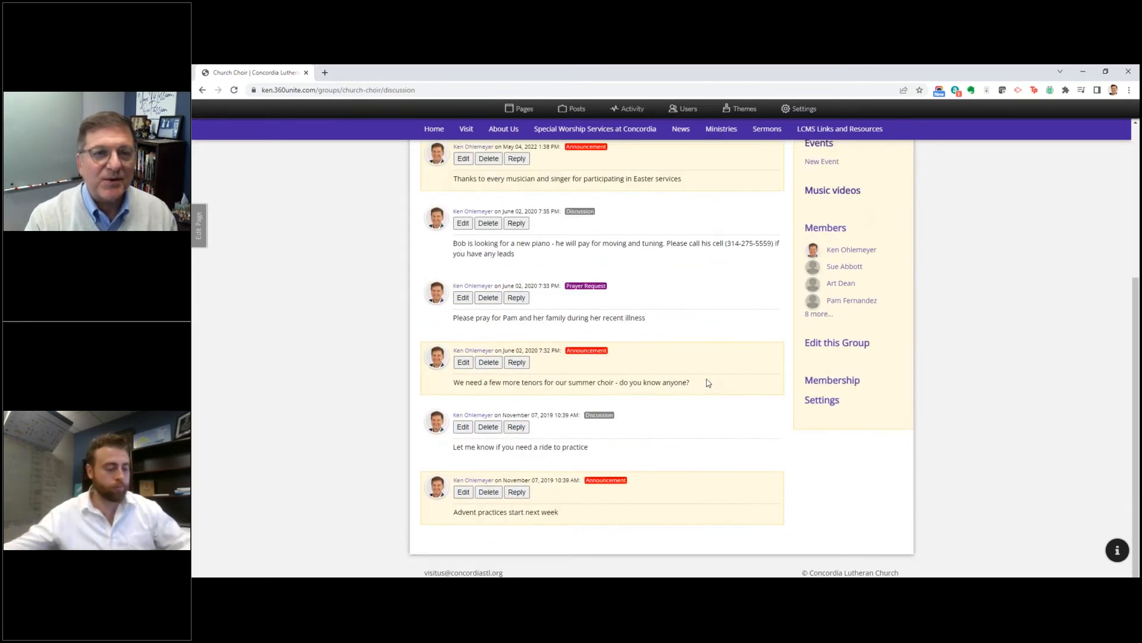
scroll(707, 383, "up", 3)
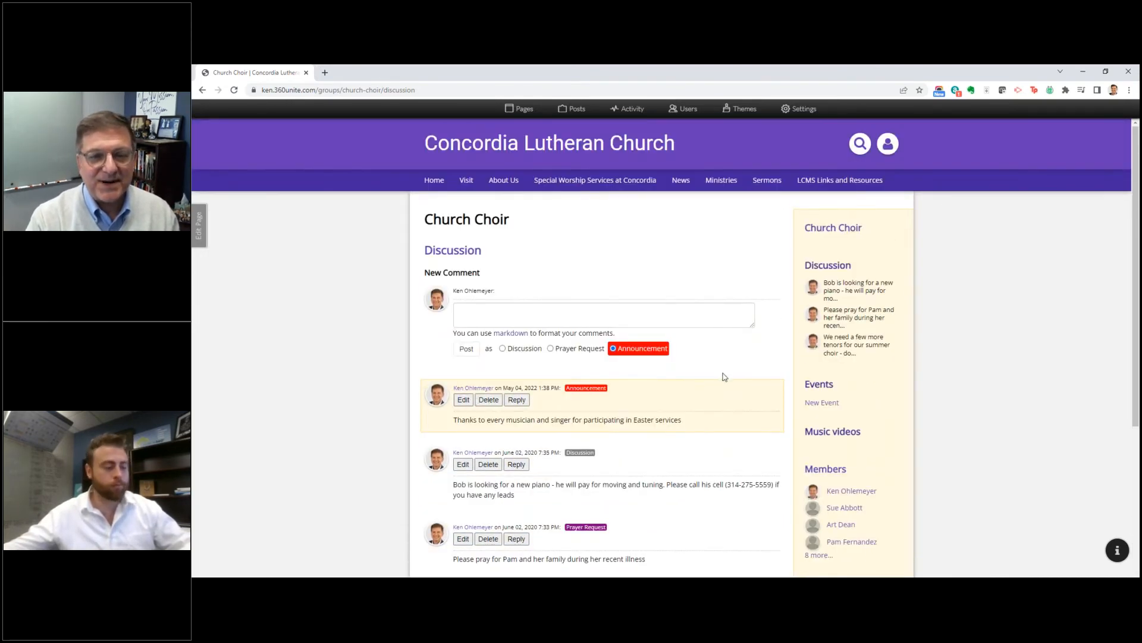
scroll(724, 377, "down", 3)
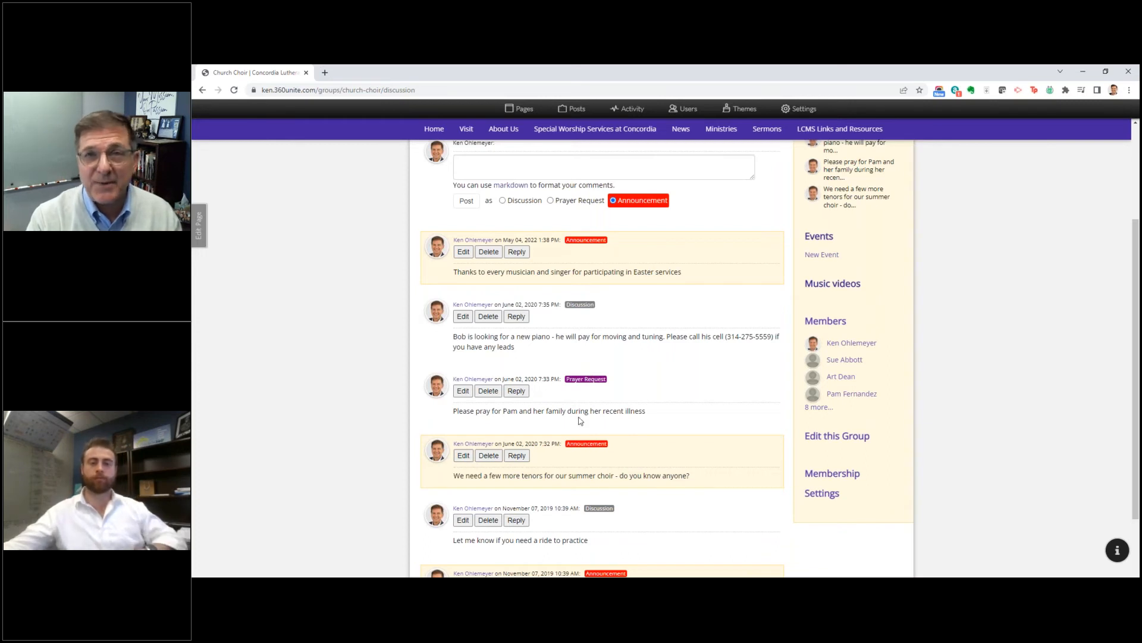
scroll(605, 413, "down", 1)
scroll(605, 413, "down", 1)
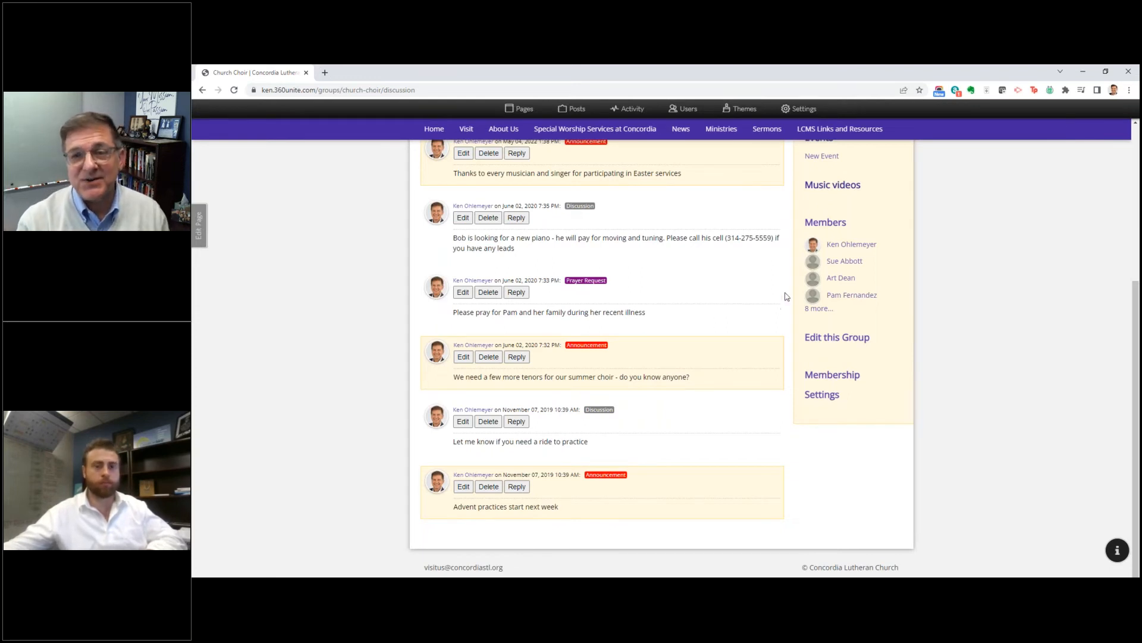
left_click(833, 239)
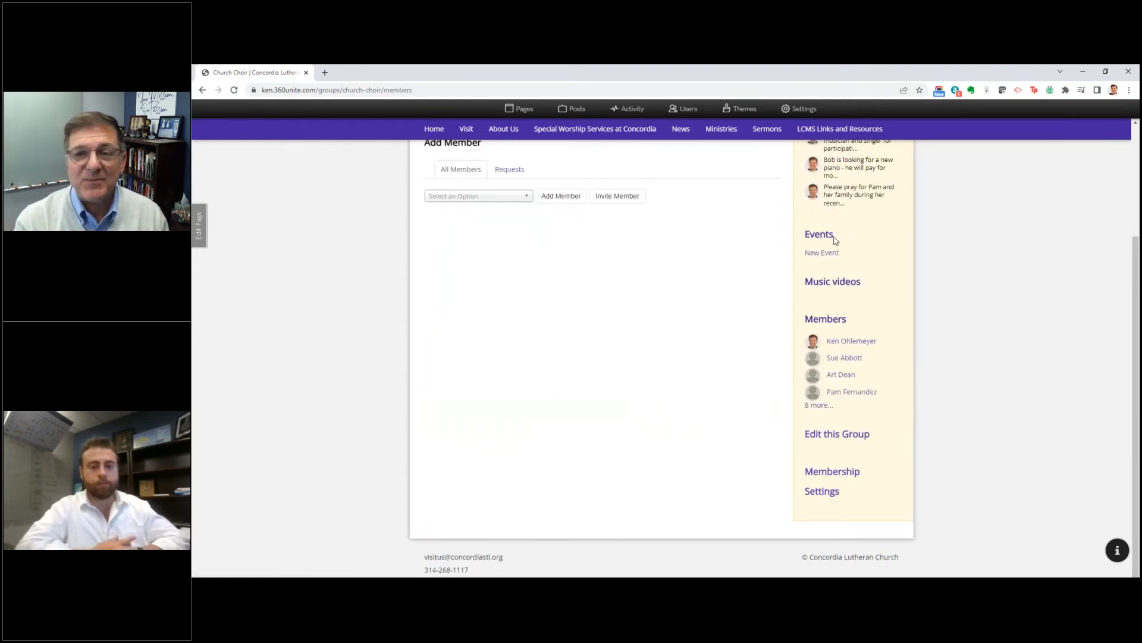
Step: Open the Church Choir group's events calendar and start a new event on Saturday, May 7, 2022
scroll(678, 302, "up", 1)
scroll(679, 305, "up", 2)
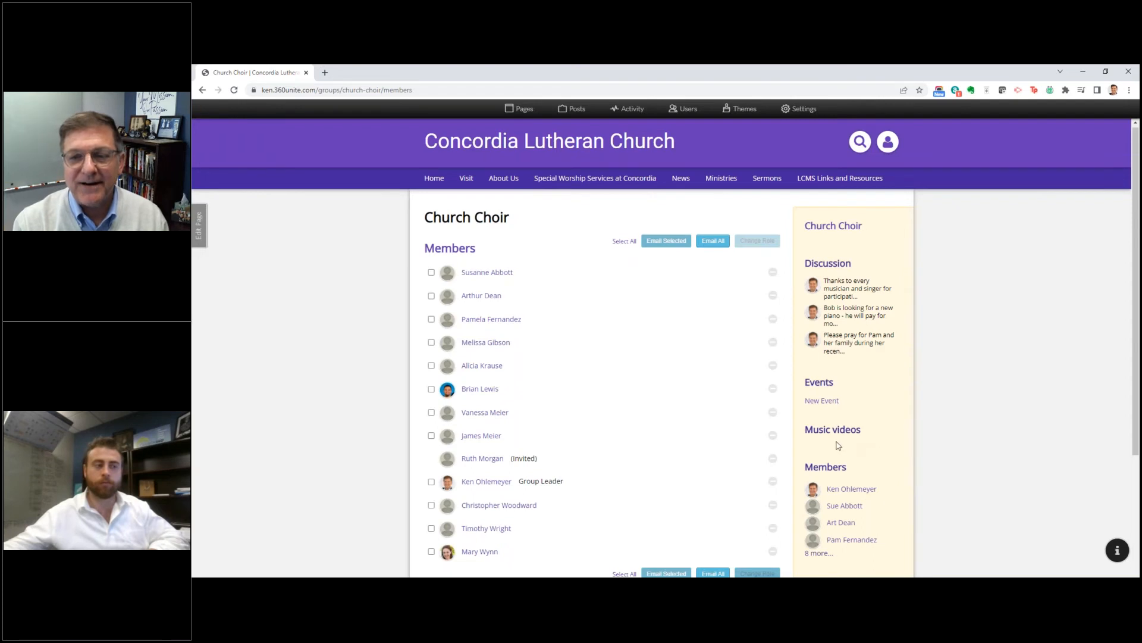
left_click(820, 384)
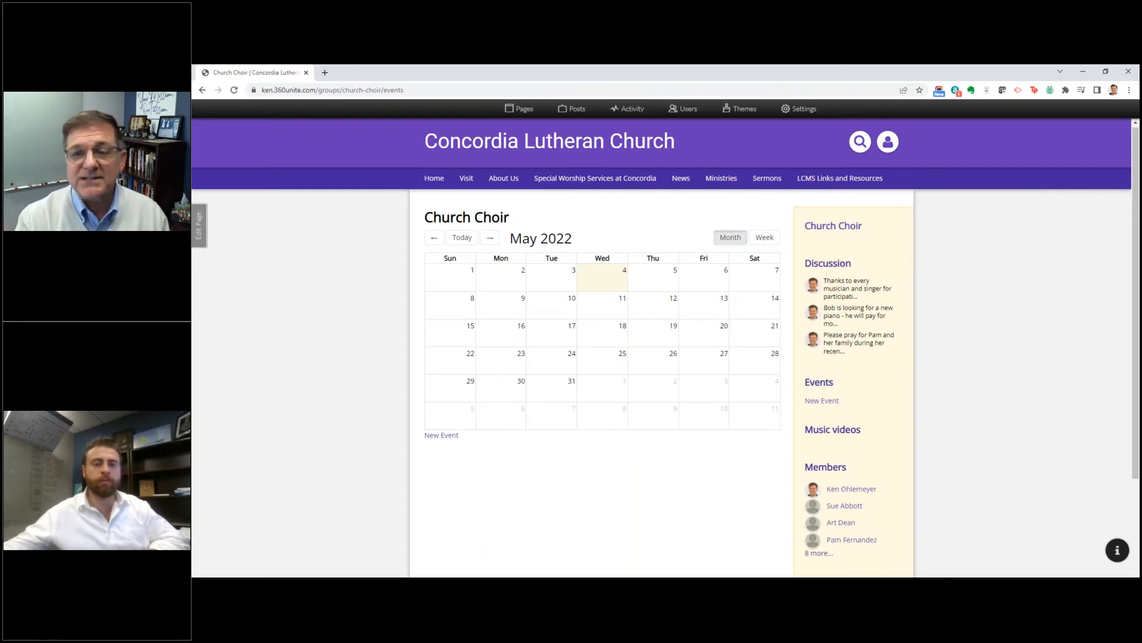
left_click(764, 284)
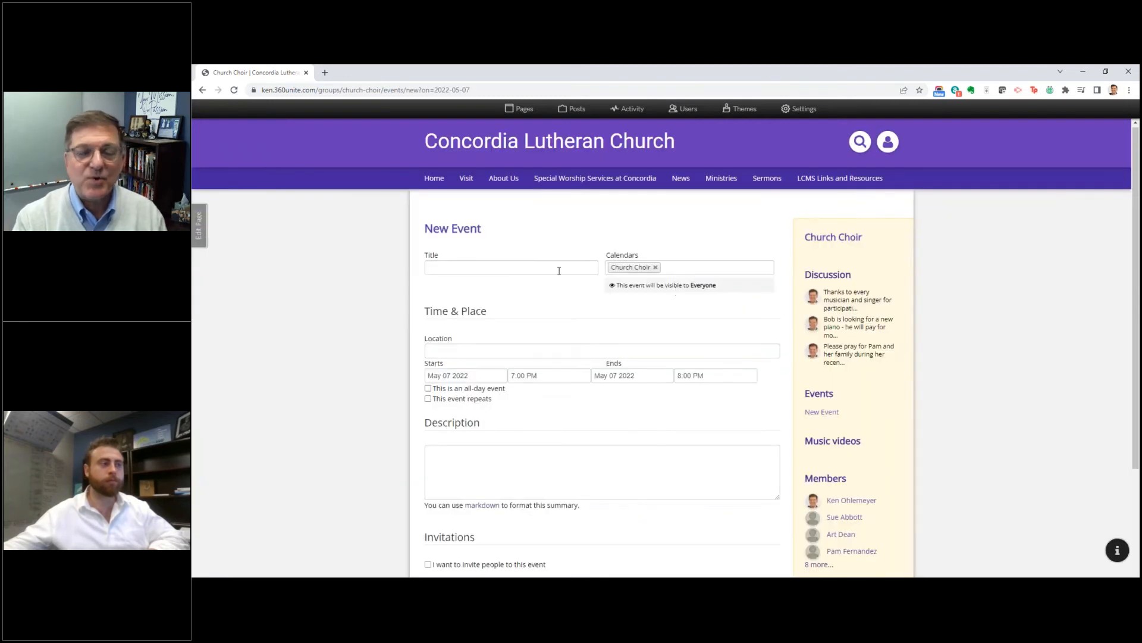
left_click(559, 270)
type("S")
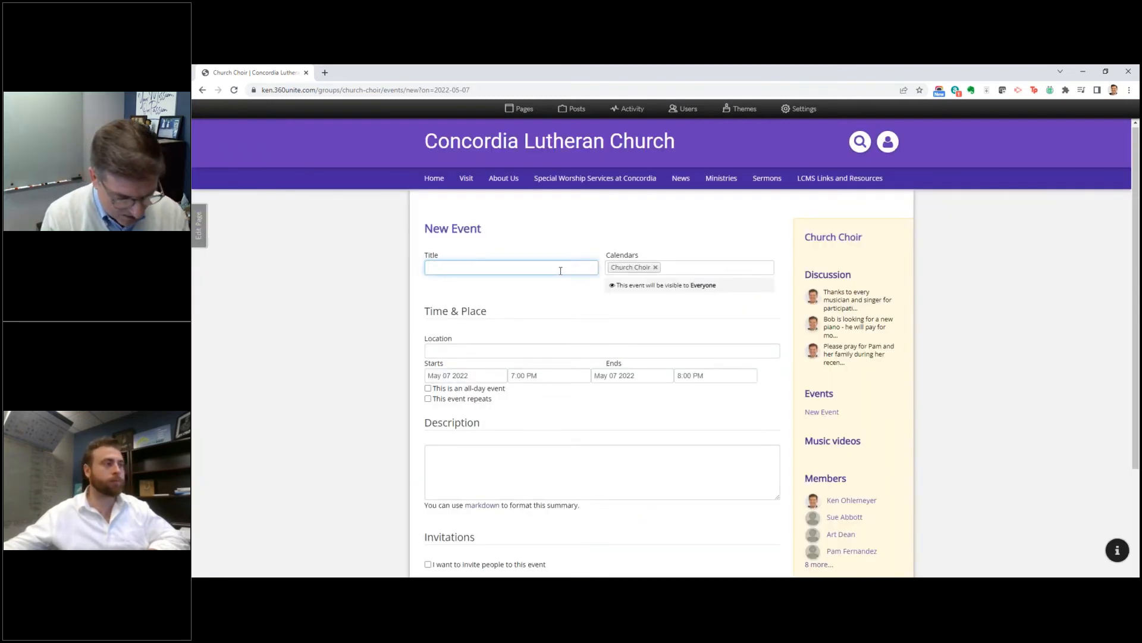
type("ummer")
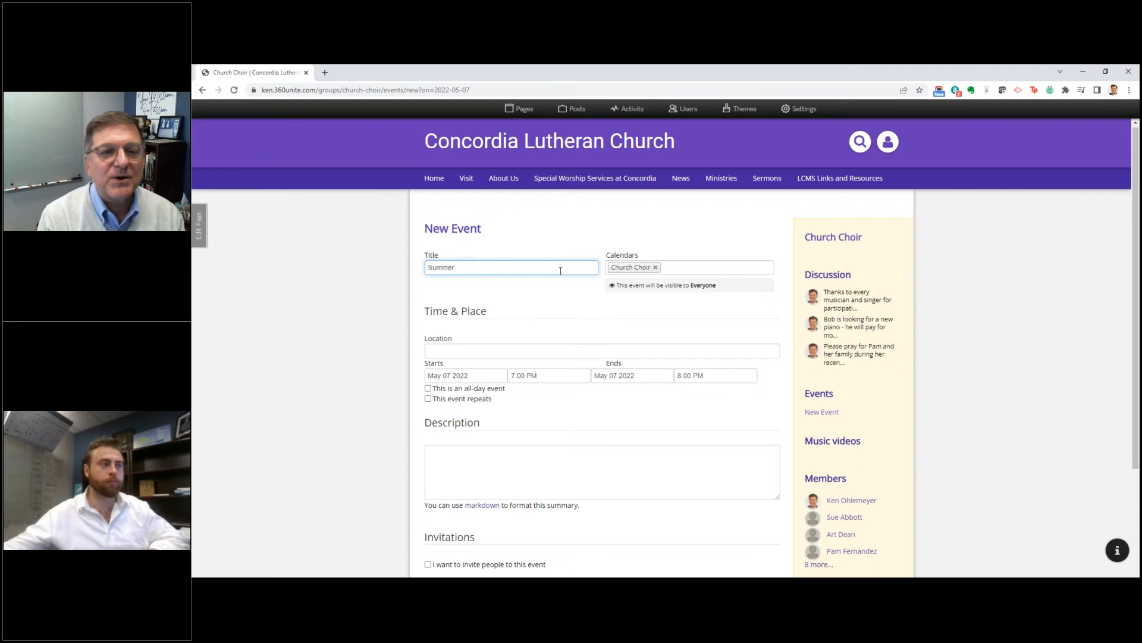
key("BackSpace")
key("BackSpace")
key("BackSpace")
key("BackSpace")
key("BackSpace")
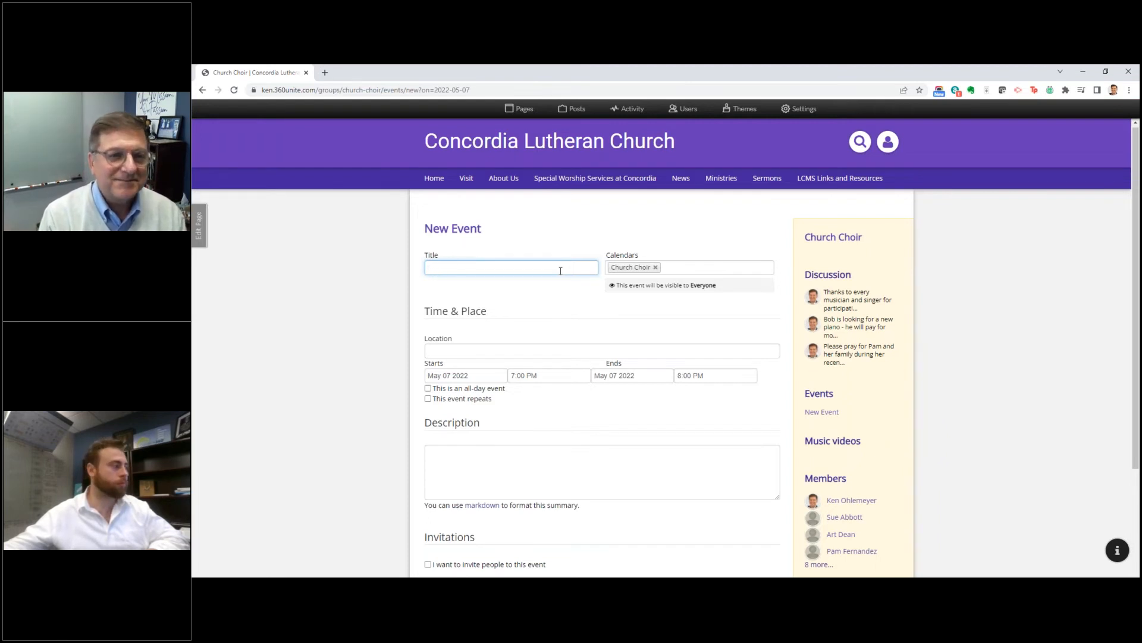
Step: Title the new event "Easter barbeque" and add the Fellowship calendar alongside Church Choir
type("Easter bar")
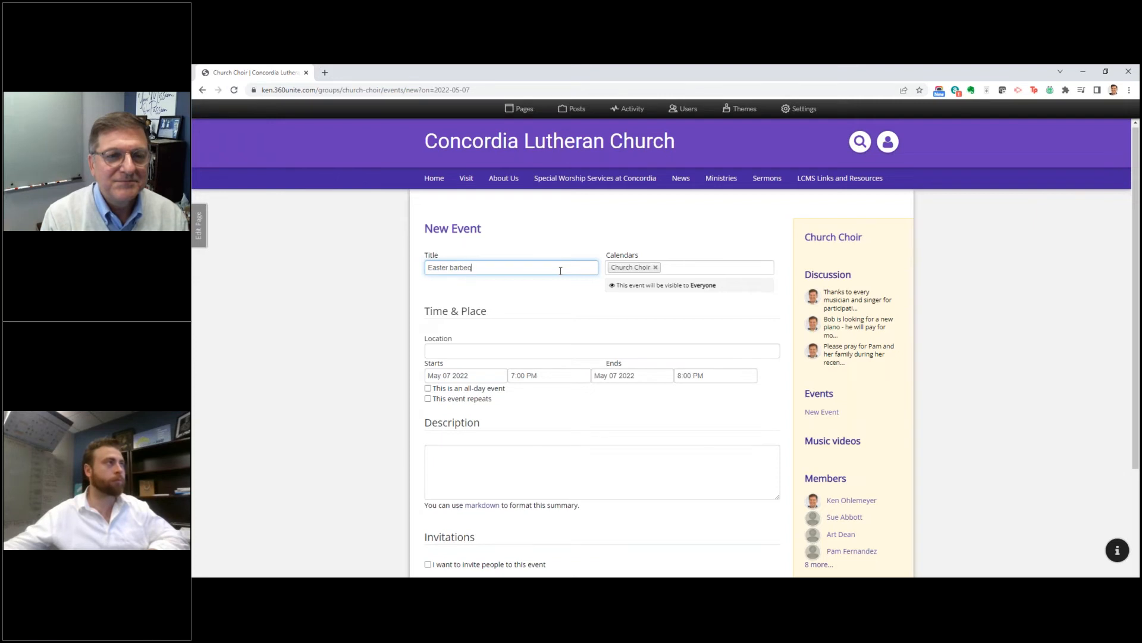
type("beque")
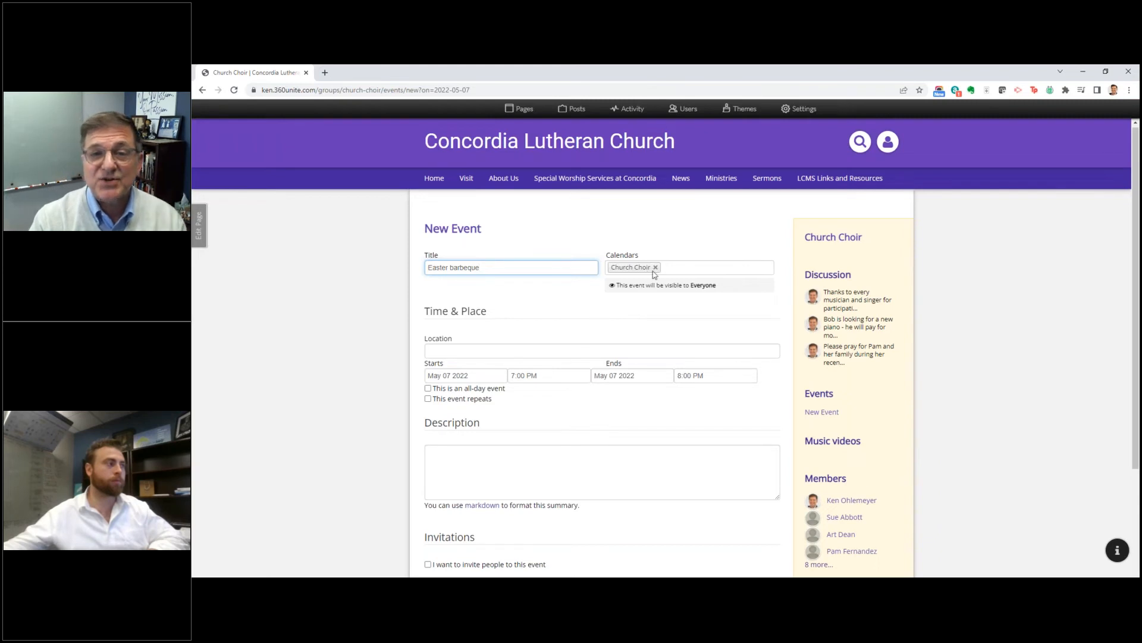
left_click(694, 270)
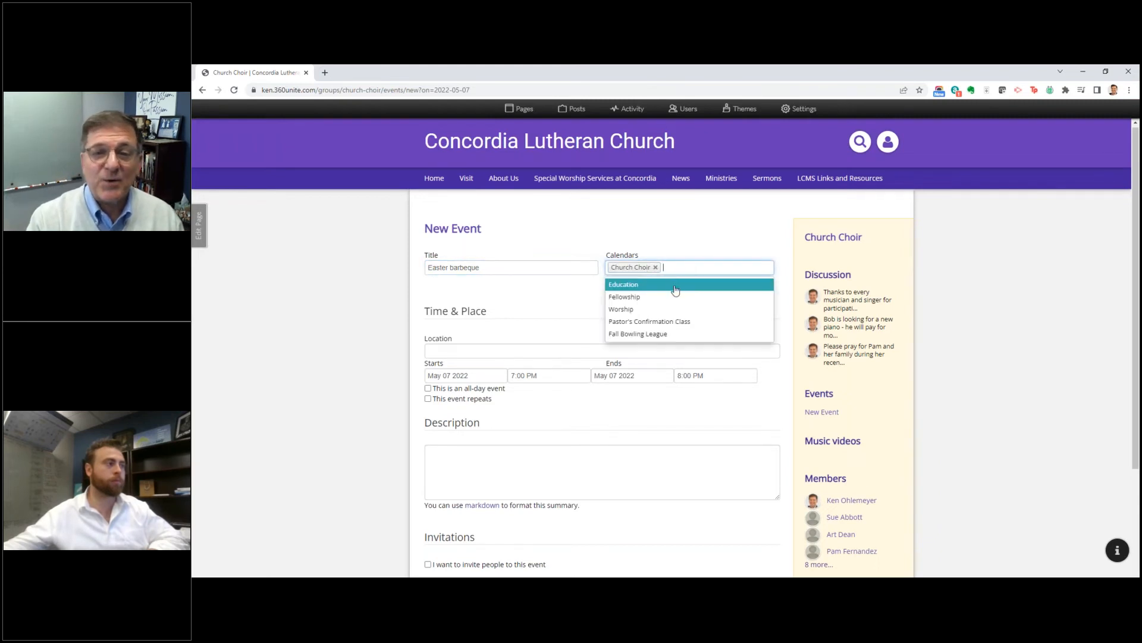
left_click(636, 299)
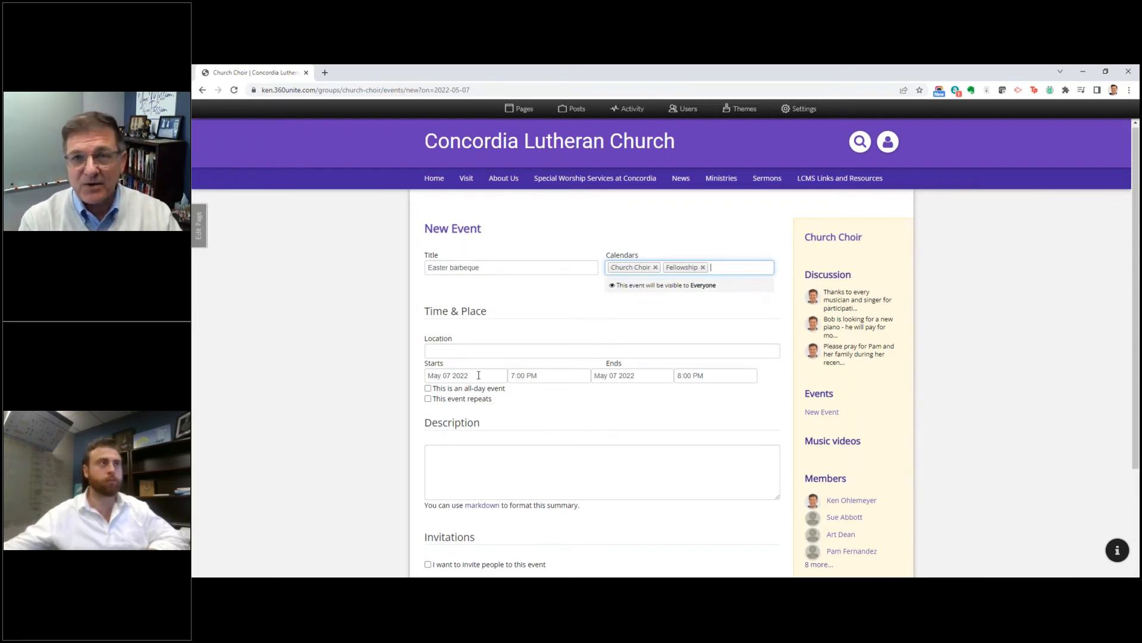
Step: Review the event's time, description, invitation and reminder options, and create the Easter barbeque event
scroll(655, 477, "down", 1)
scroll(660, 482, "down", 2)
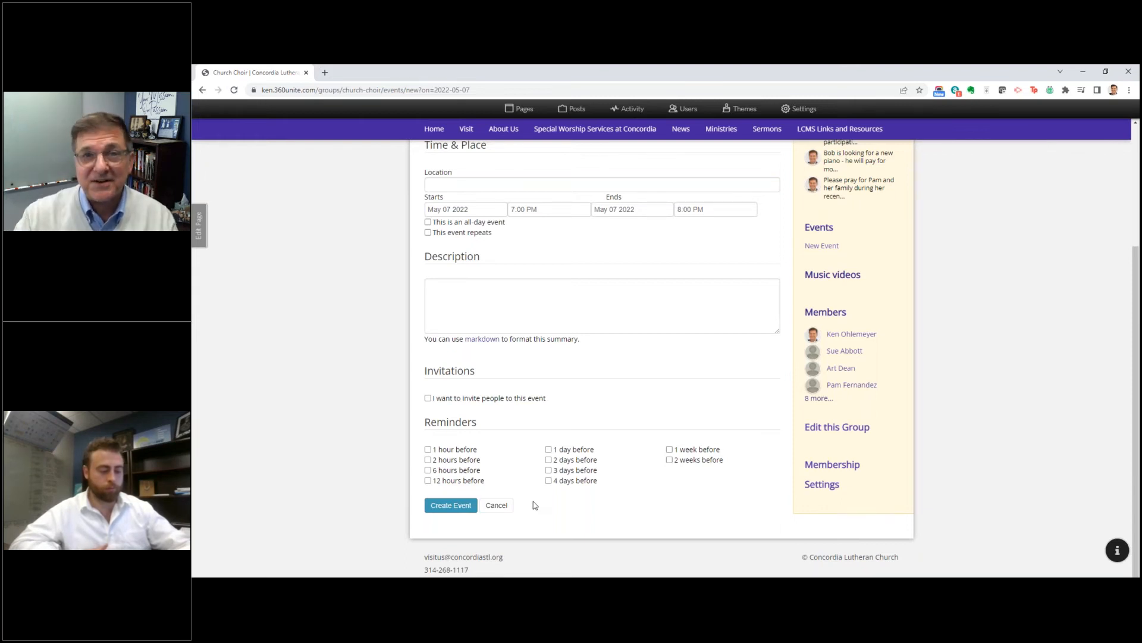
left_click(450, 505)
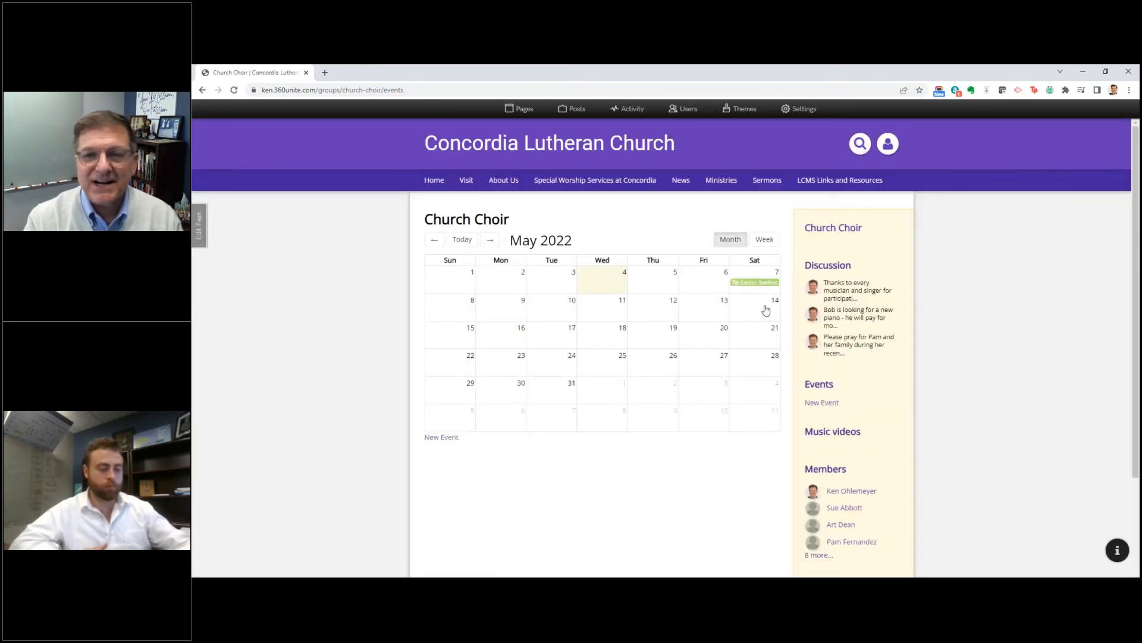
mouse_move(756, 289)
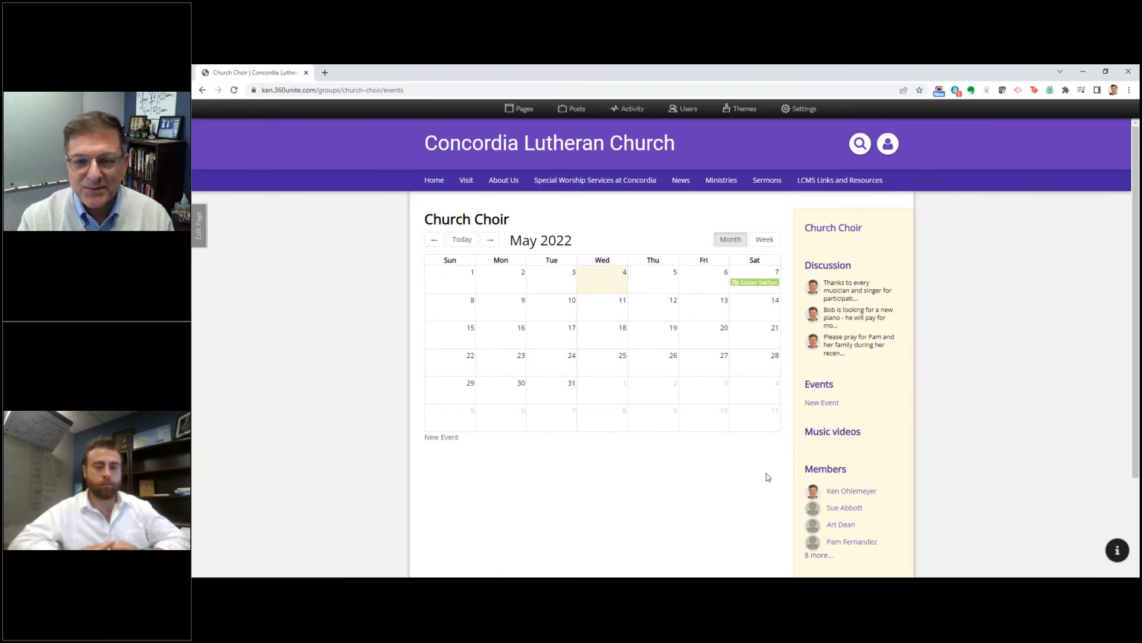
Step: Open the choir group's Music videos page and look through its embedded videos
left_click(831, 433)
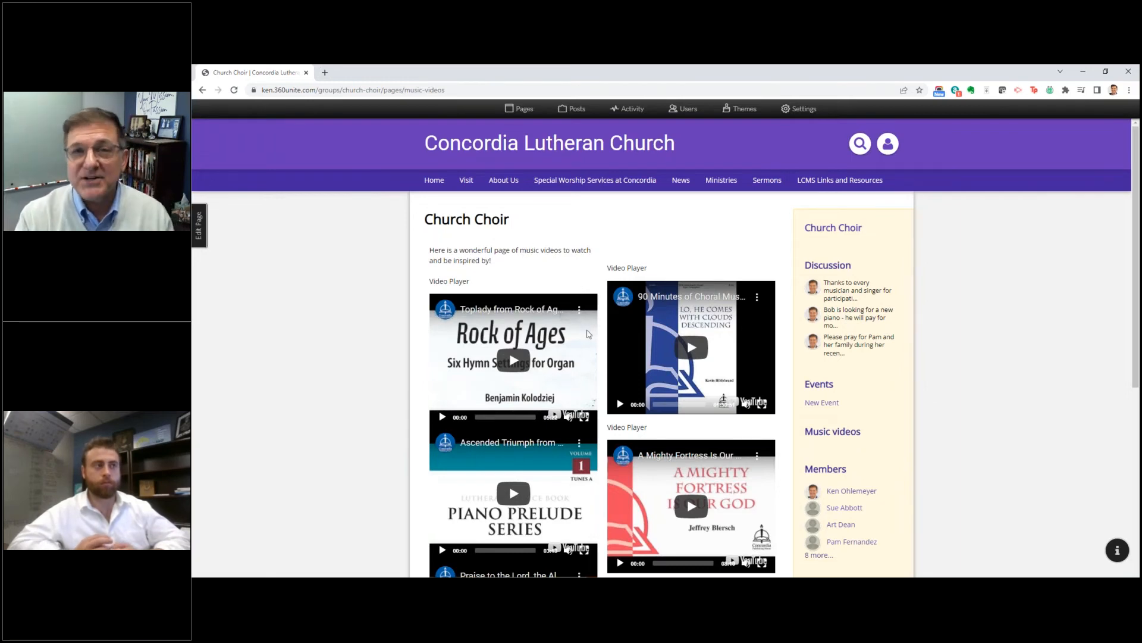
scroll(587, 340, "down", 3)
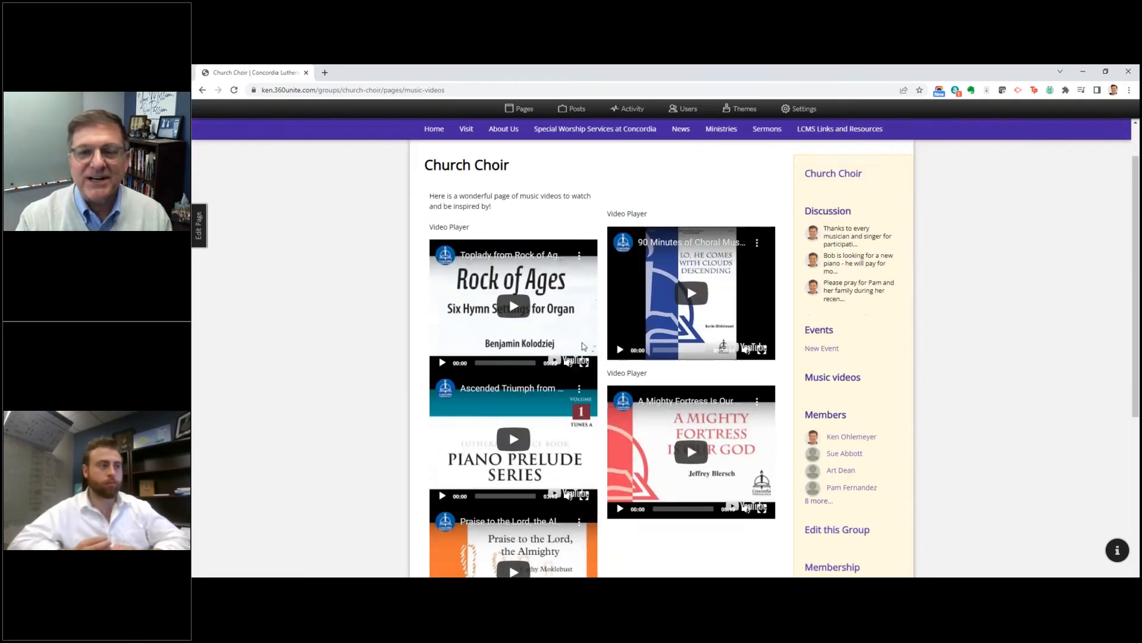
scroll(585, 349, "down", 3)
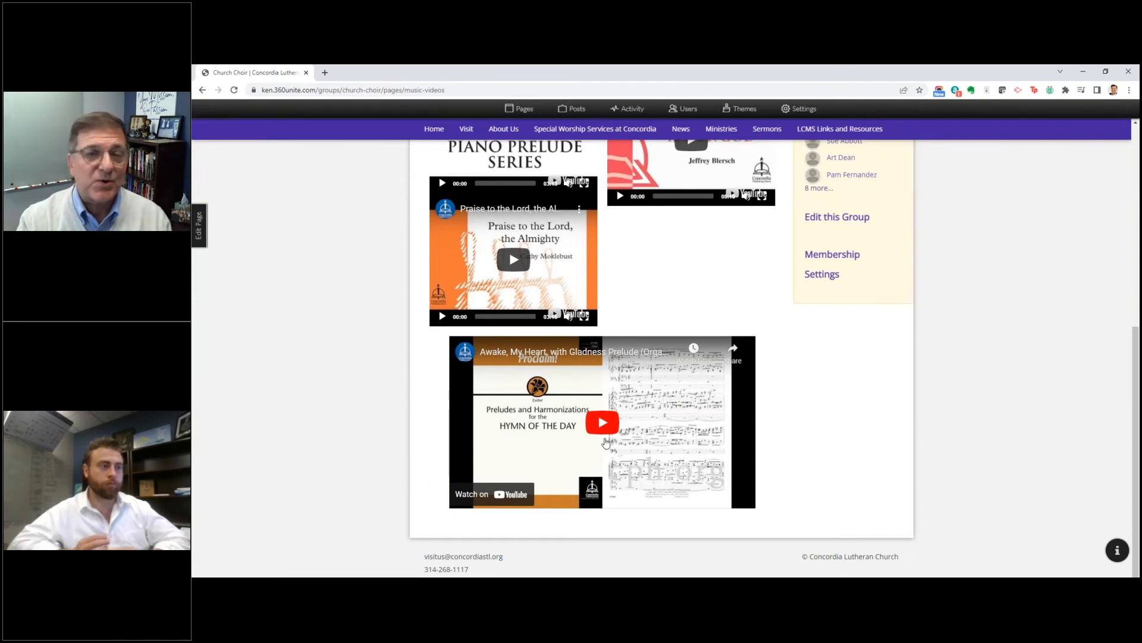
scroll(606, 441, "up", 3)
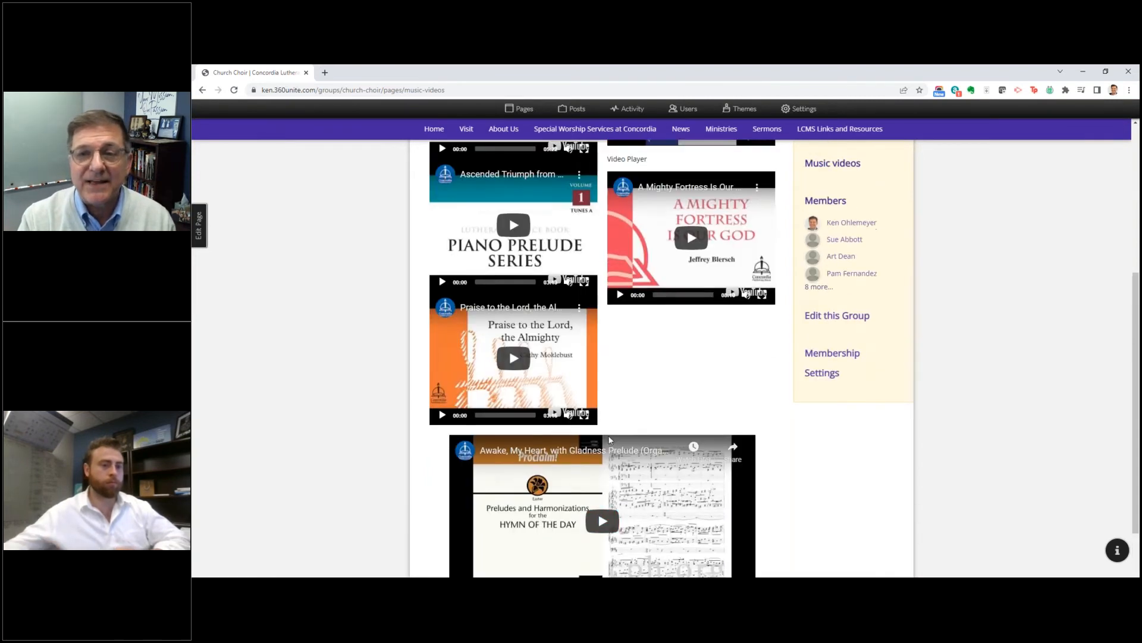
scroll(619, 432, "up", 5)
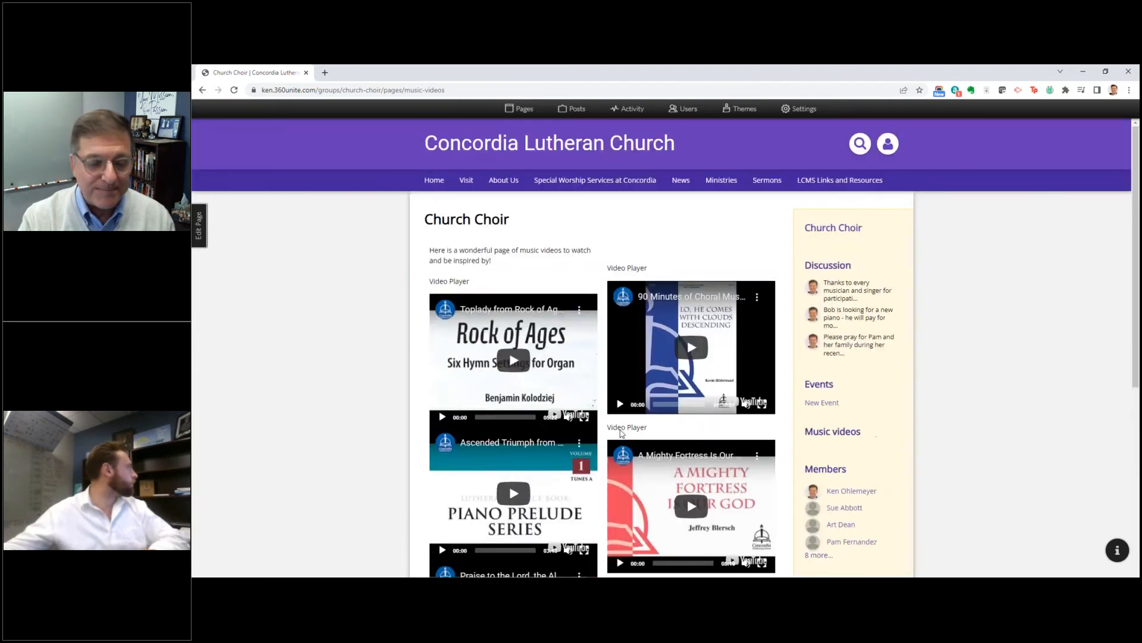
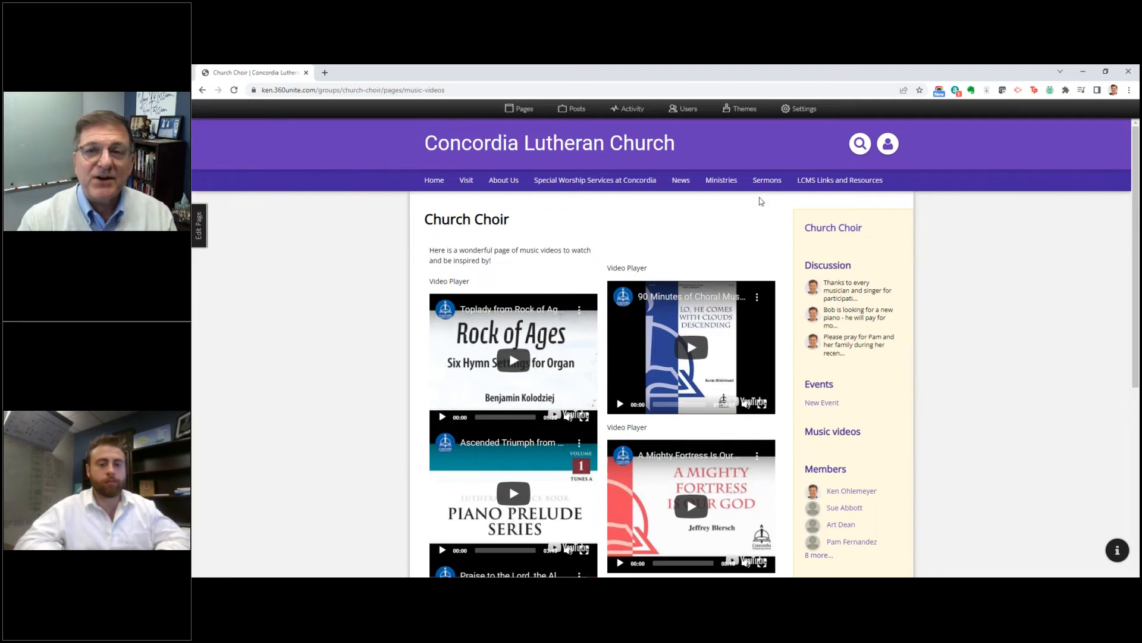
Step: Open the Summer Golf League page from the Concordia Groups list and look through its schedule and location
mouse_move(718, 181)
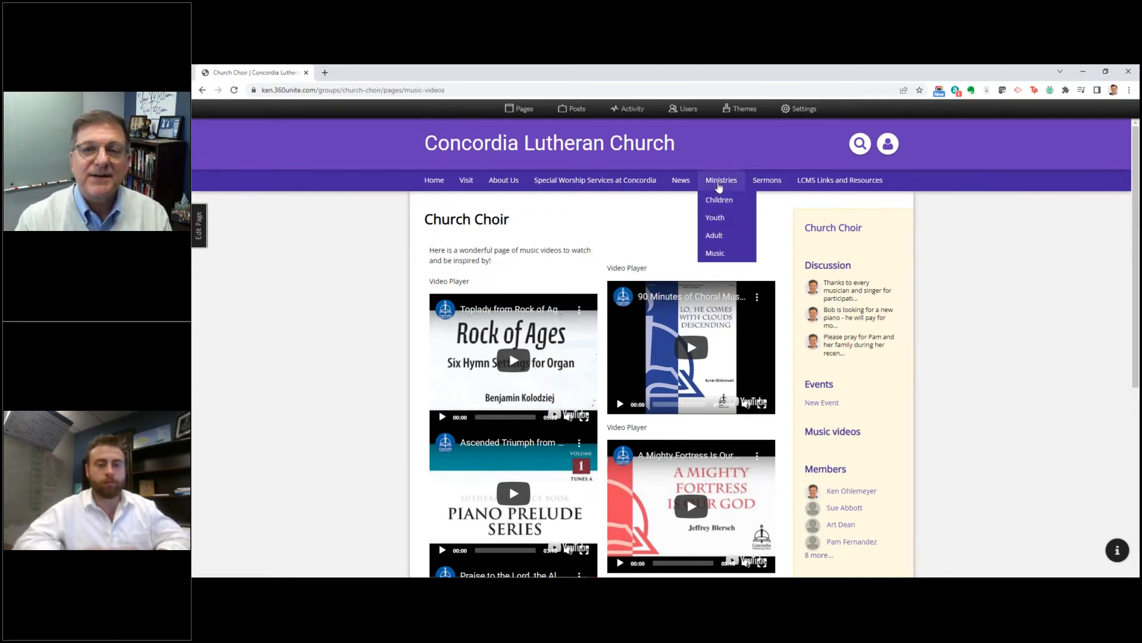
mouse_move(501, 186)
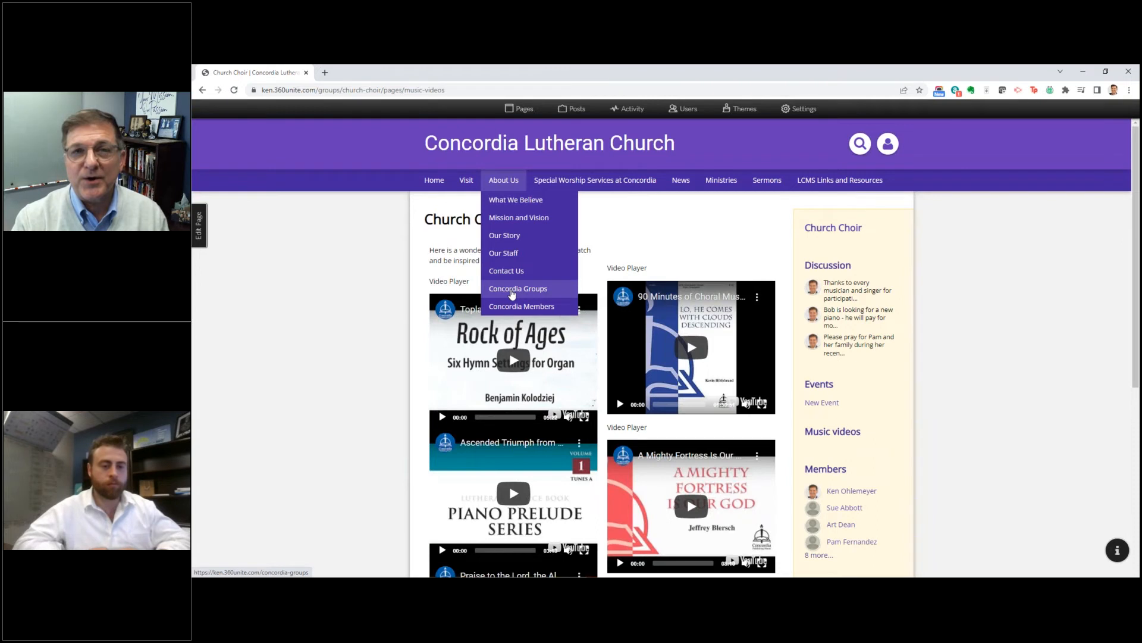
left_click(511, 294)
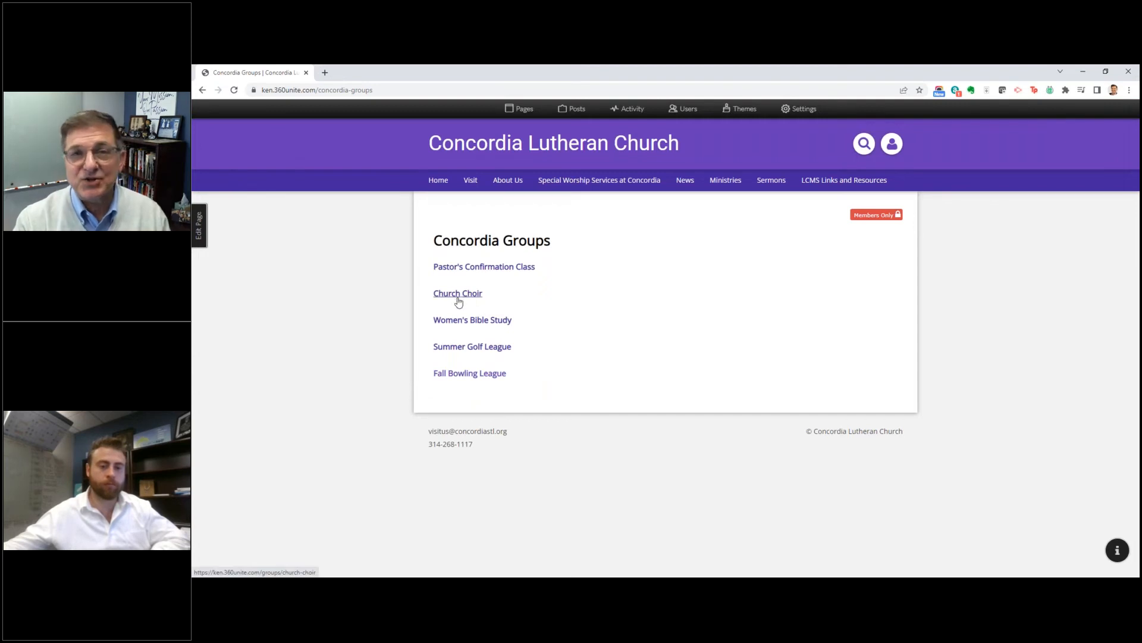
left_click(474, 350)
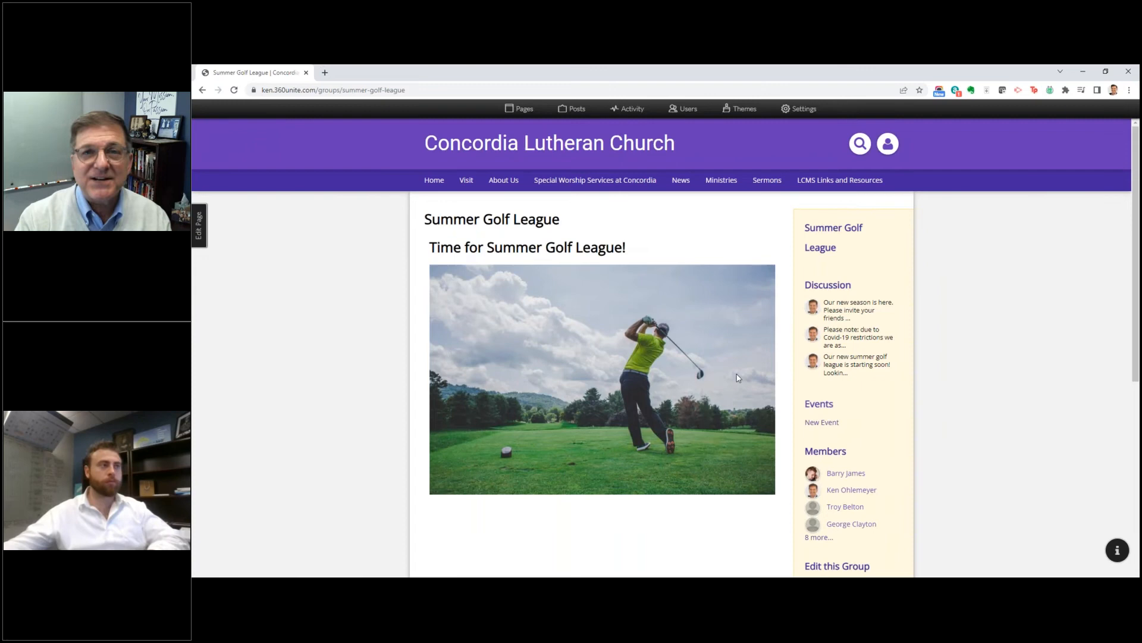
scroll(736, 380, "down", 1)
scroll(736, 377, "down", 3)
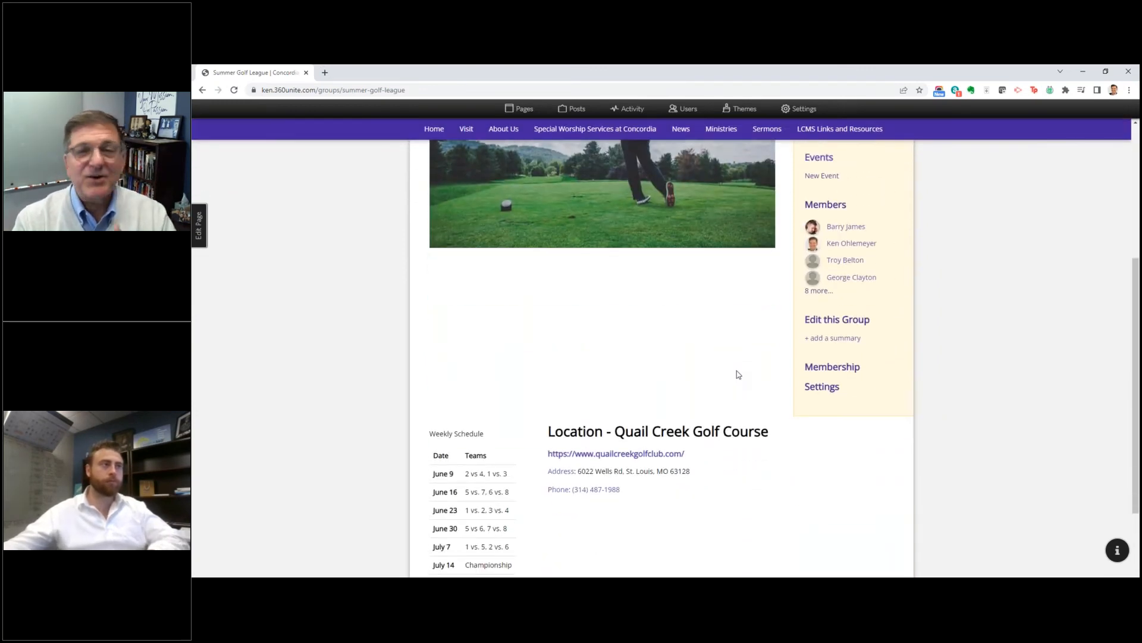
scroll(738, 373, "up", 4)
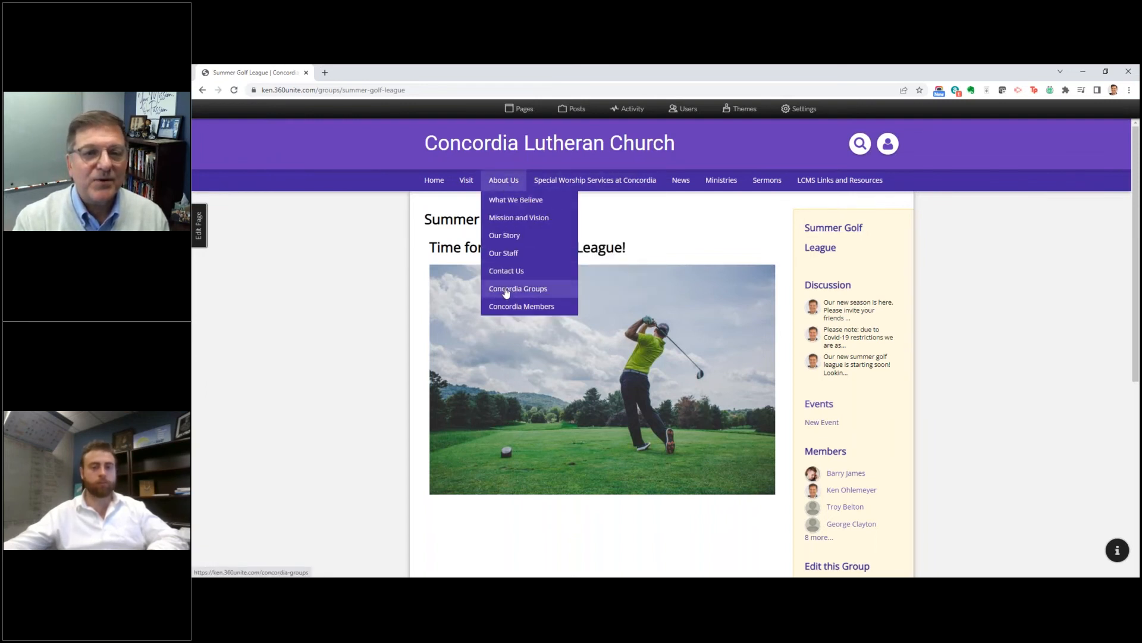
Step: Revisit the Church Choir page from the groups list and return to Concordia Groups
left_click(506, 292)
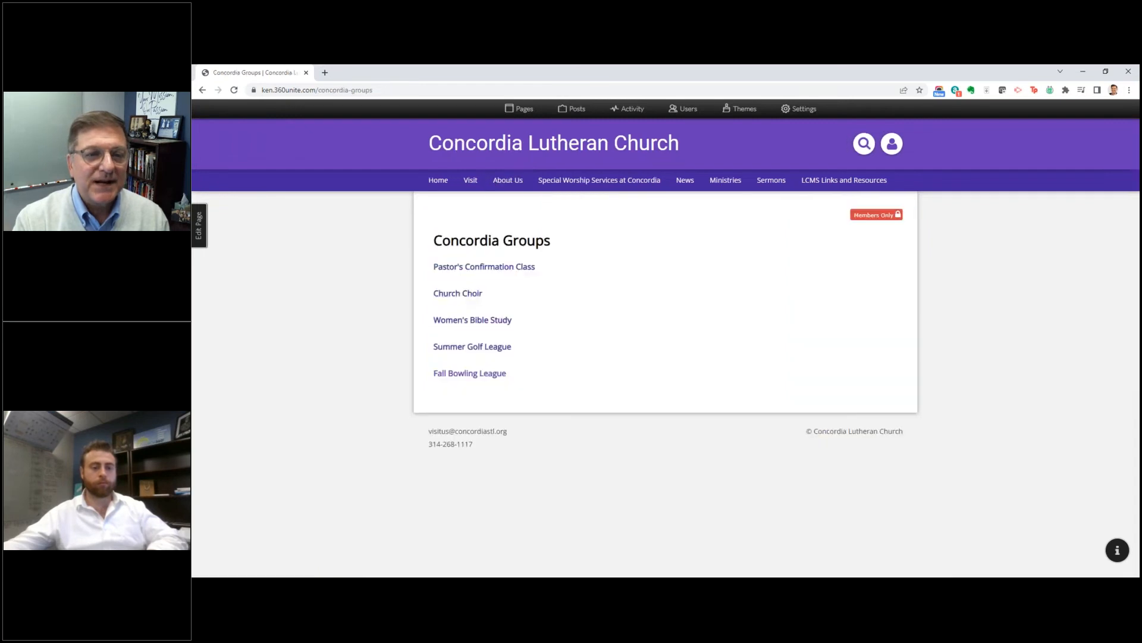
left_click(473, 293)
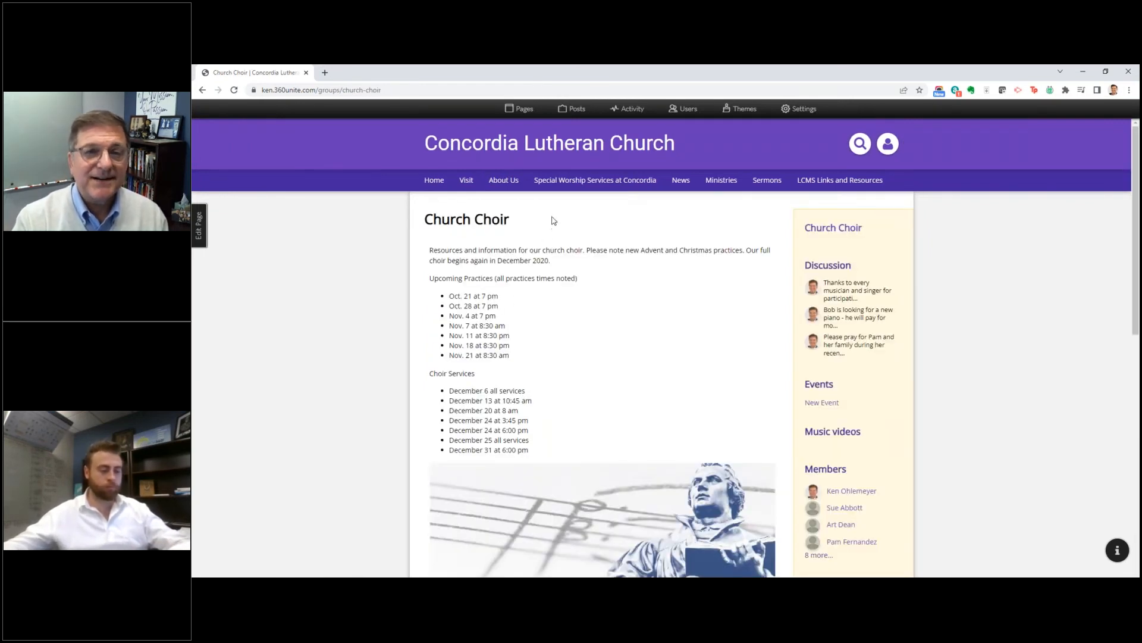
mouse_move(559, 182)
mouse_move(503, 181)
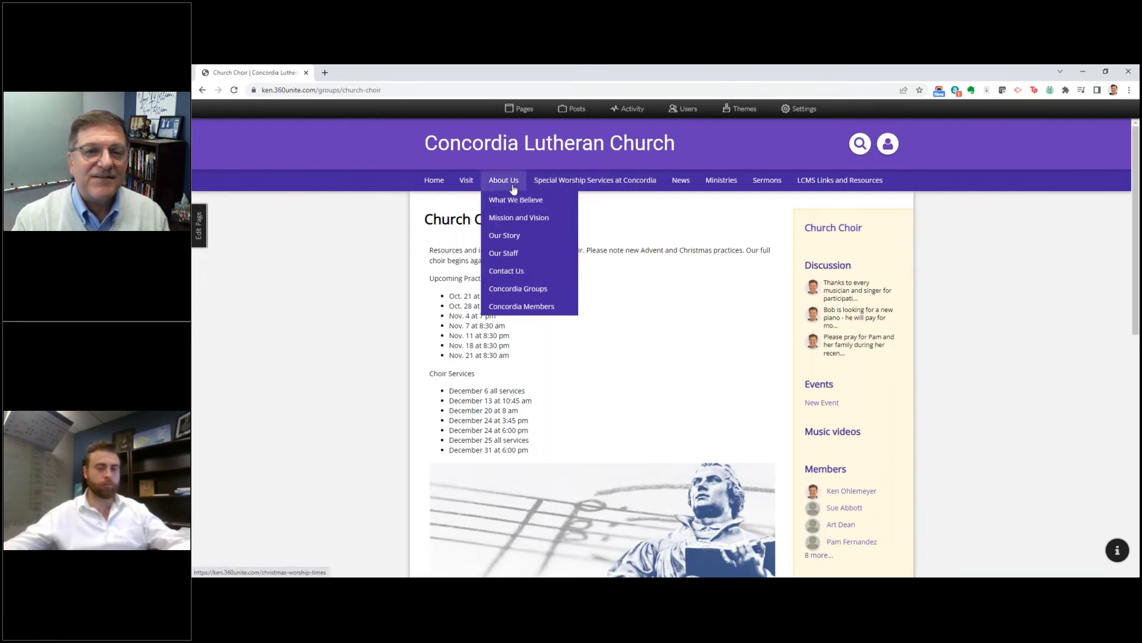
left_click(505, 290)
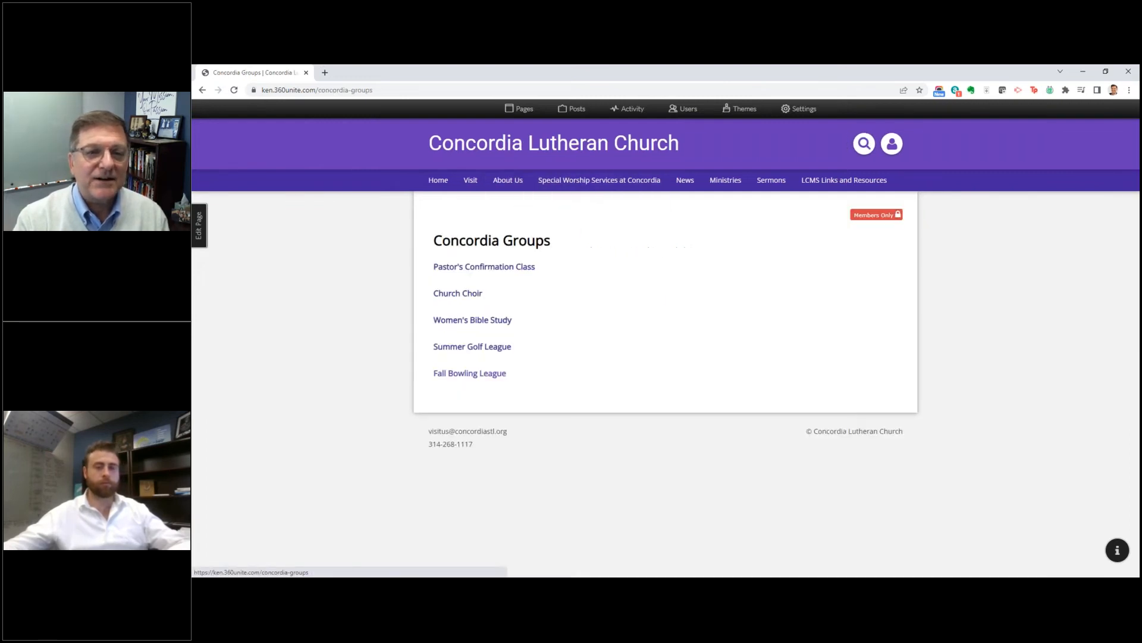
Step: Open the Pastor's Confirmation Class group, read through its discussion posts, and return to the Concordia Groups list
left_click(486, 269)
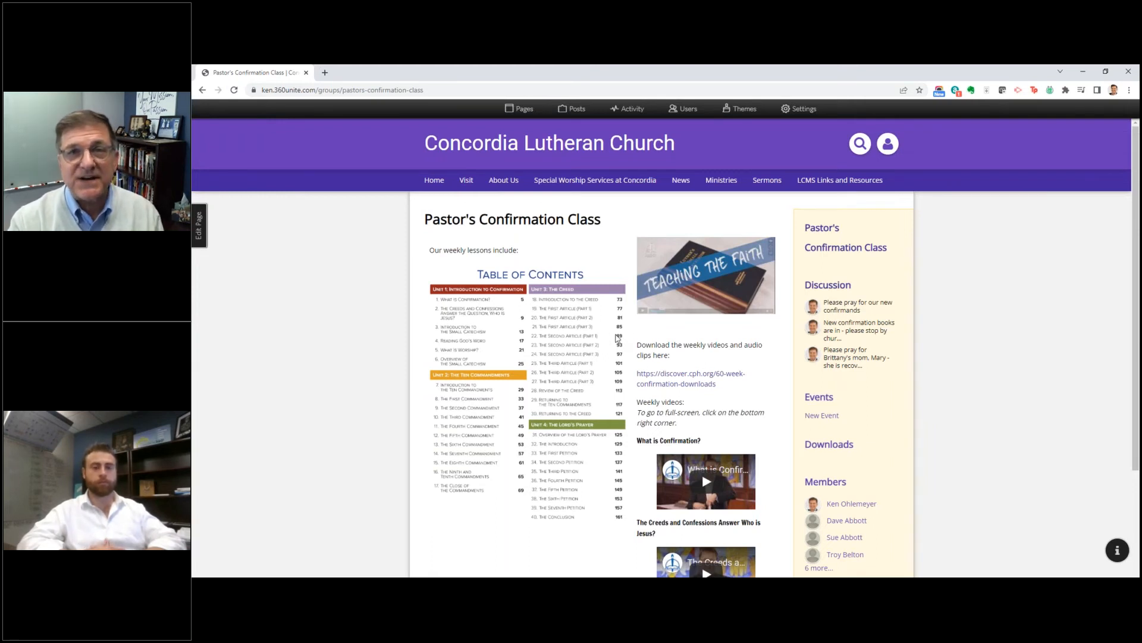
left_click(837, 291)
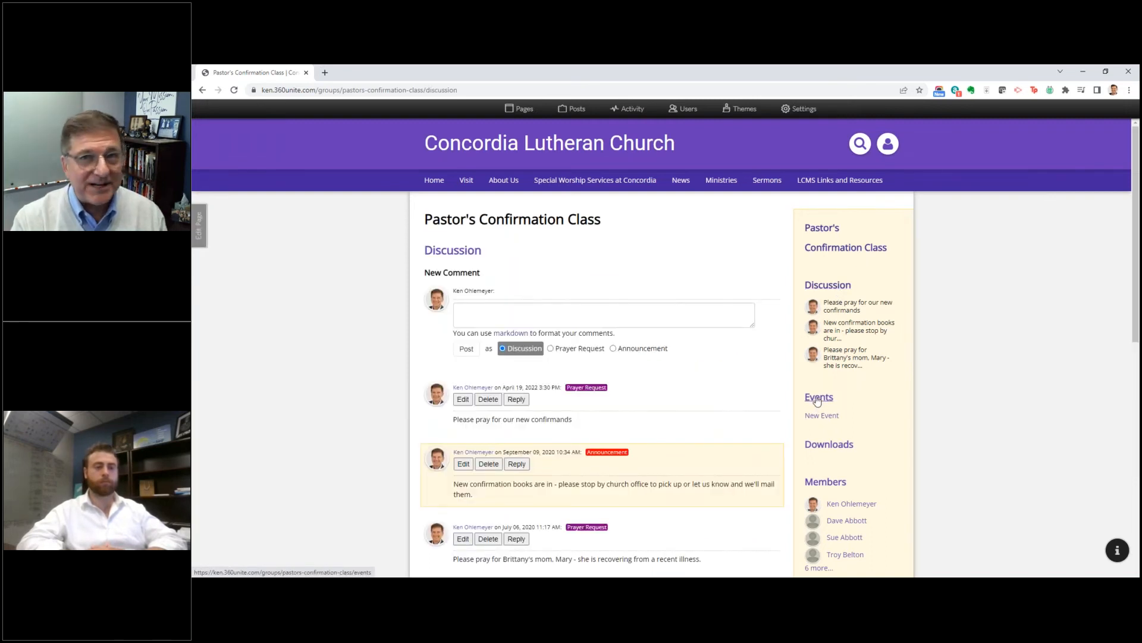
scroll(818, 400, "down", 2)
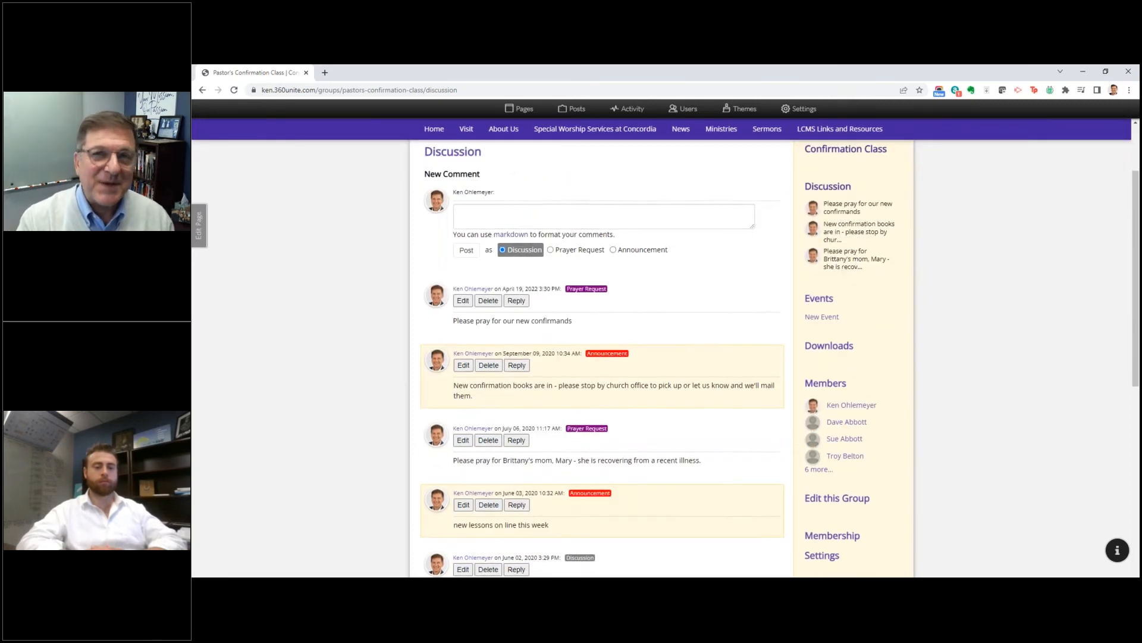
scroll(815, 397, "up", 2)
mouse_move(512, 182)
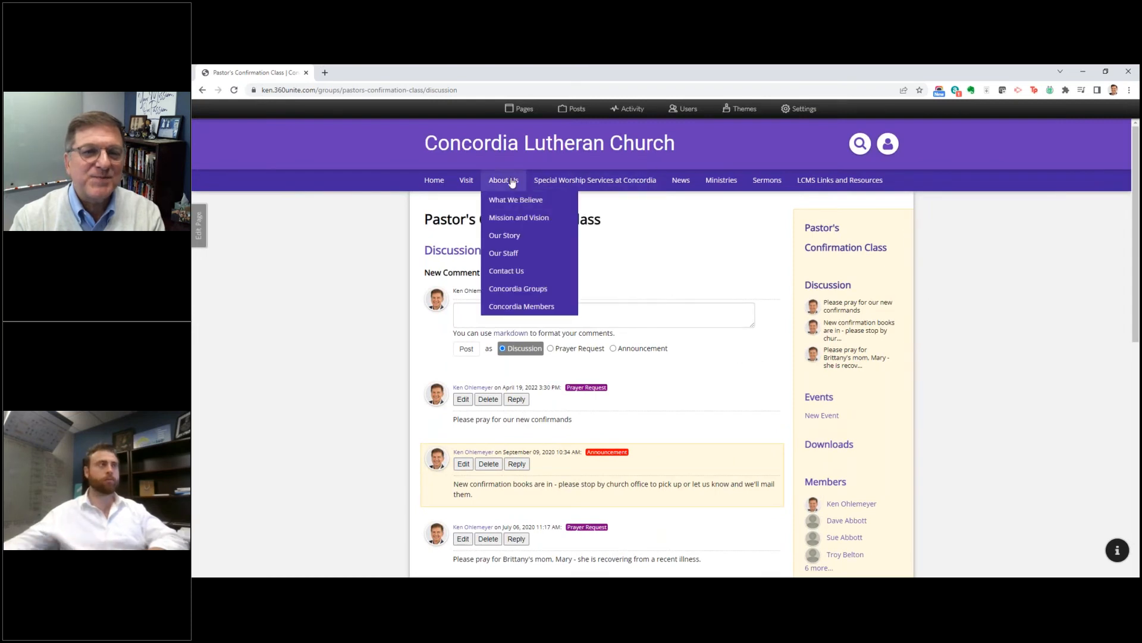
left_click(511, 290)
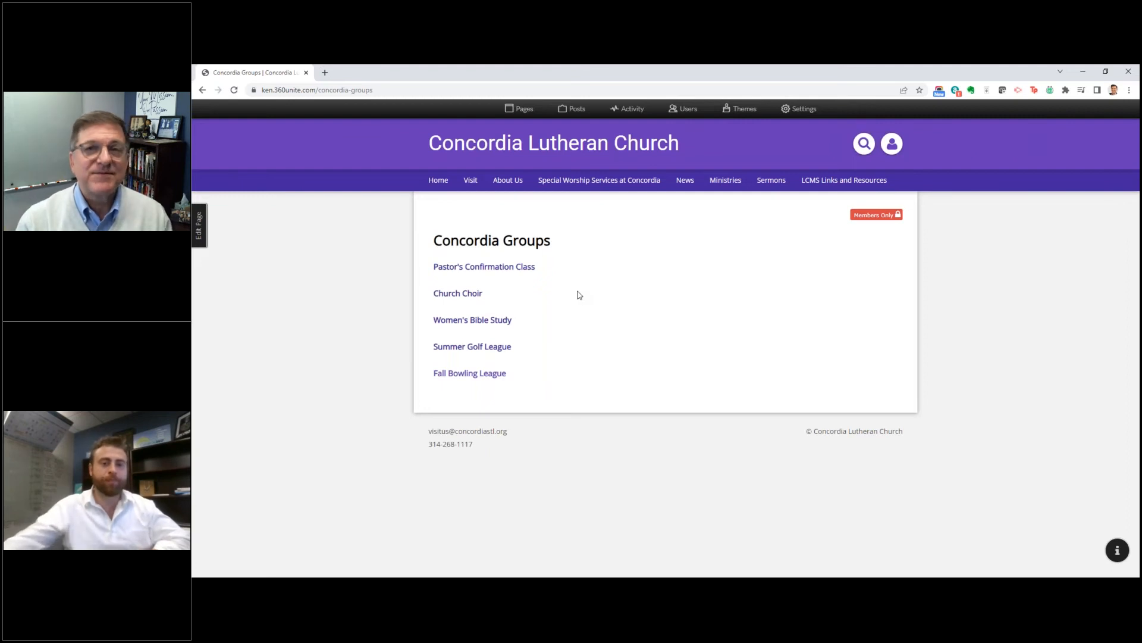
Step: Open the Concordia Members page and go to its searchable member directory
mouse_move(523, 189)
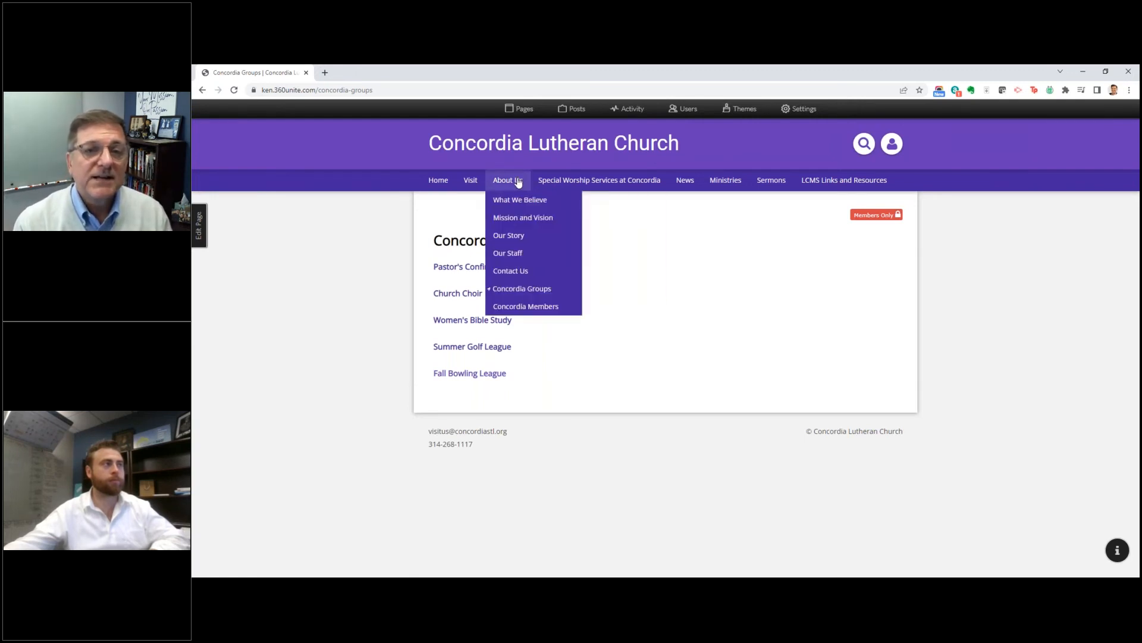
left_click(524, 312)
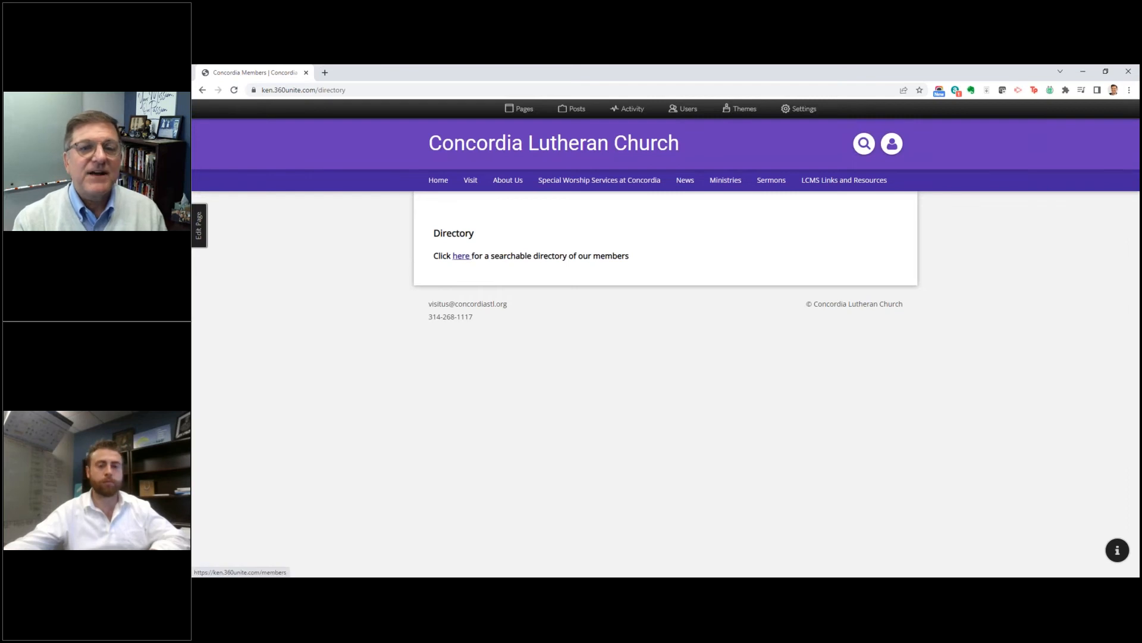
left_click(461, 256)
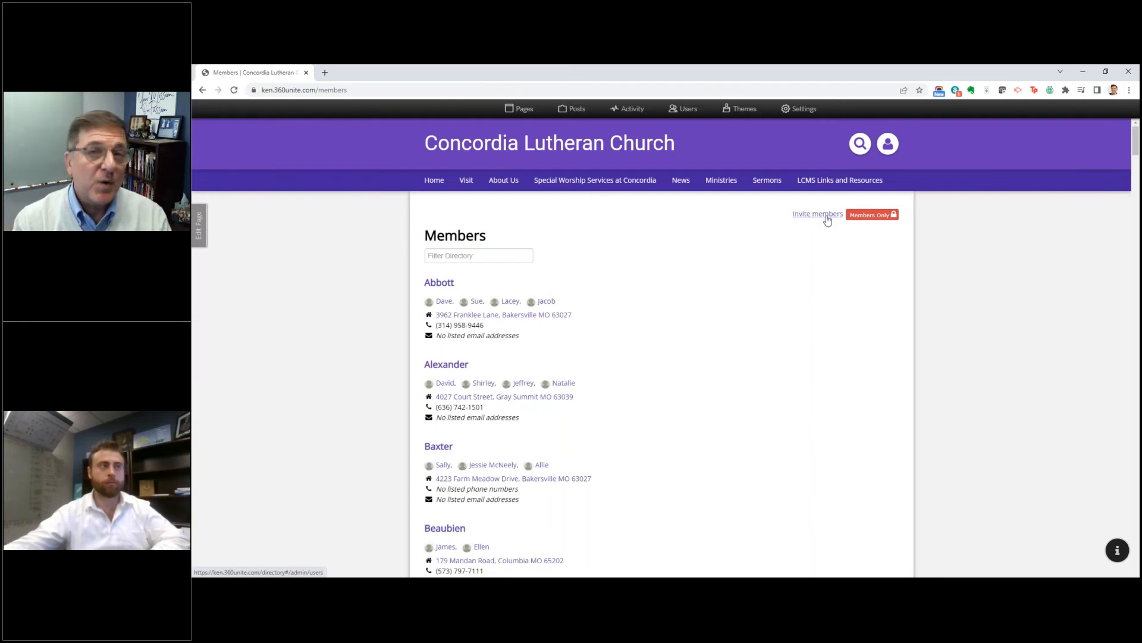
Step: Filter the member directory by a name and open the household whose family name matches it
left_click(461, 256)
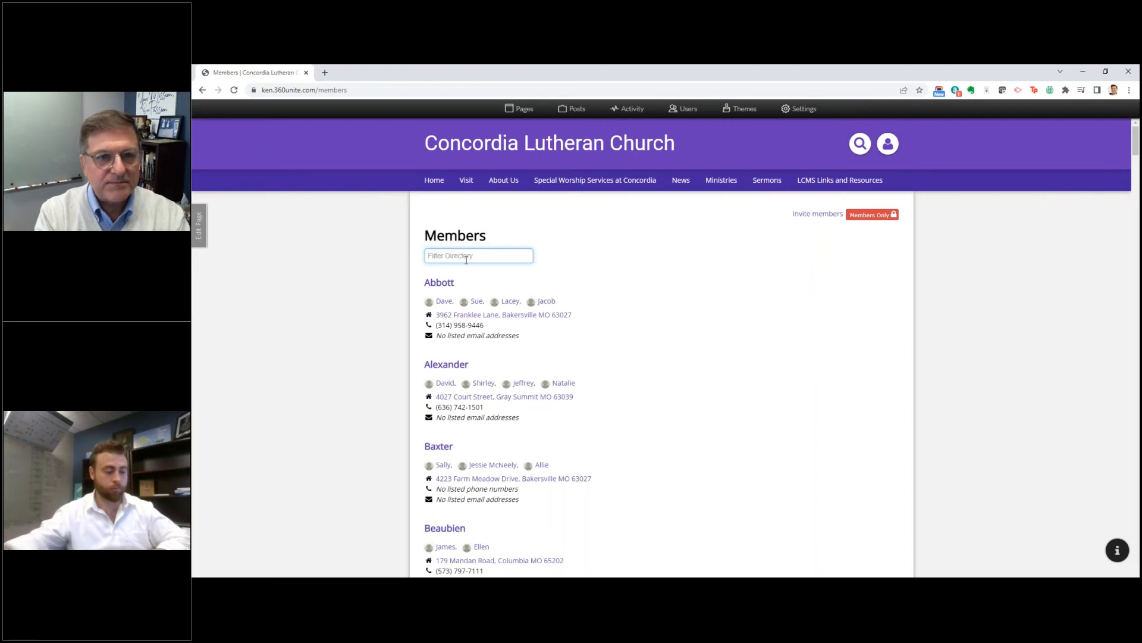
type("jame")
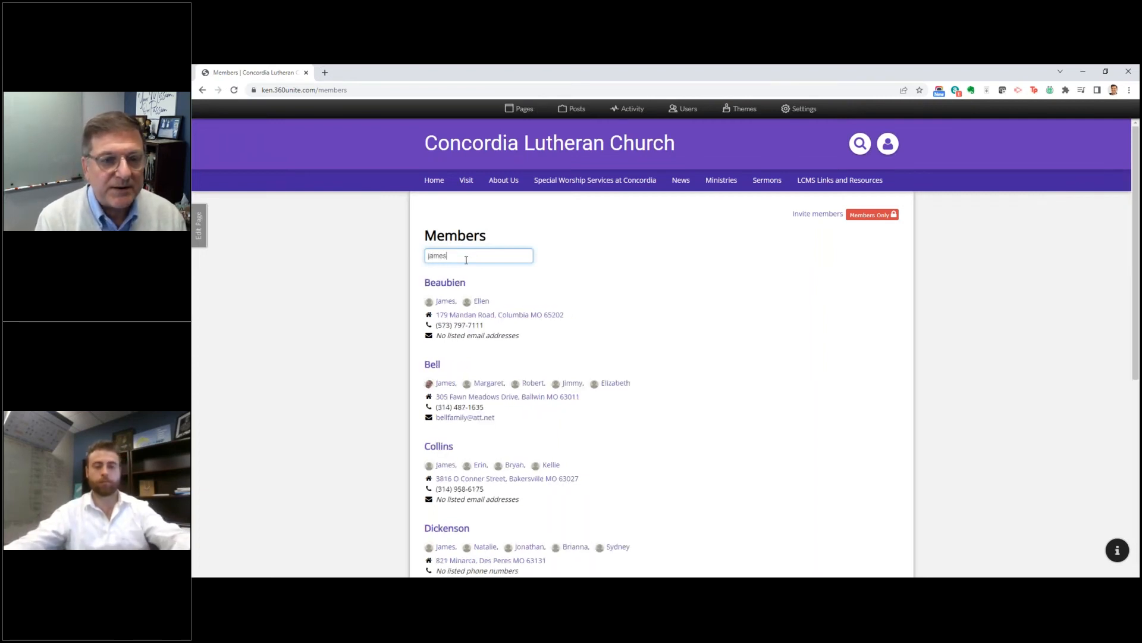
type("s")
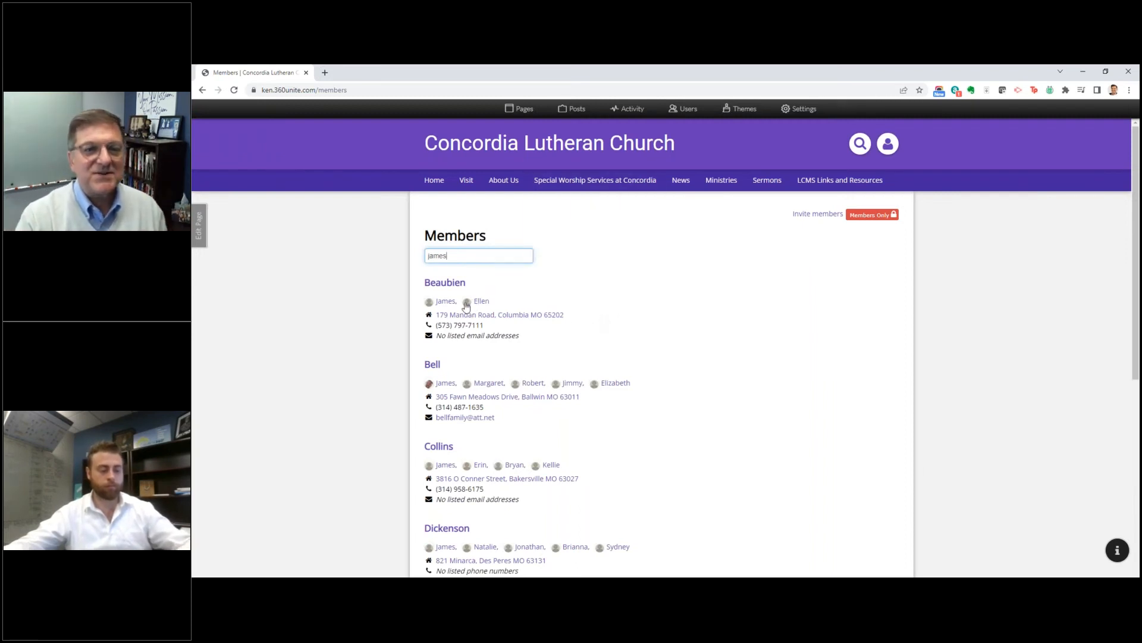
scroll(445, 310, "down", 3)
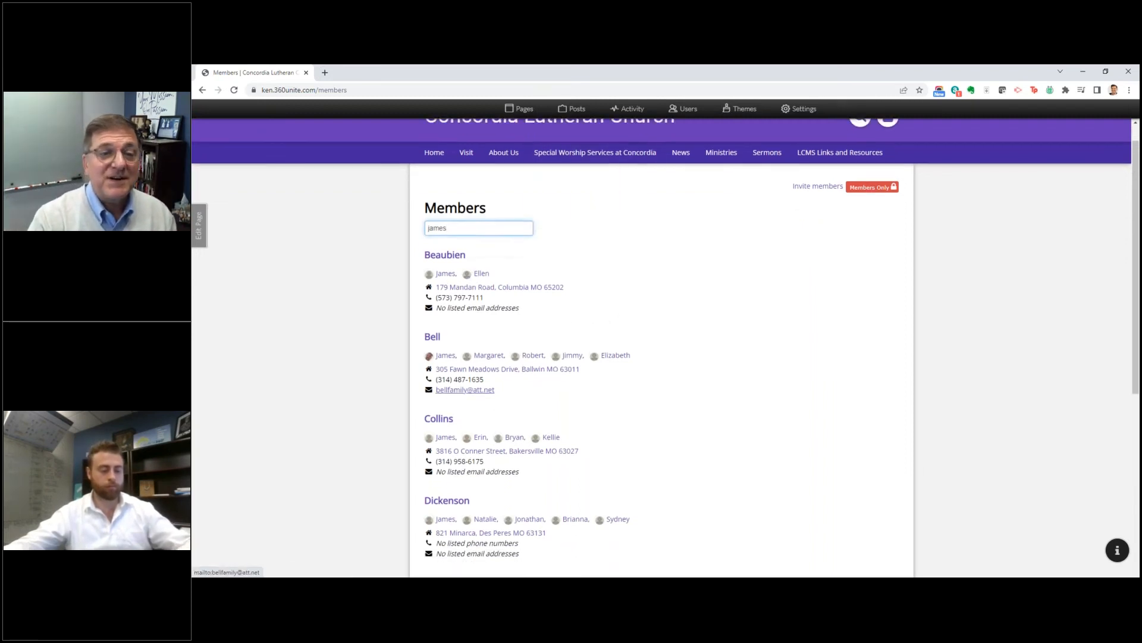
scroll(520, 385, "down", 4)
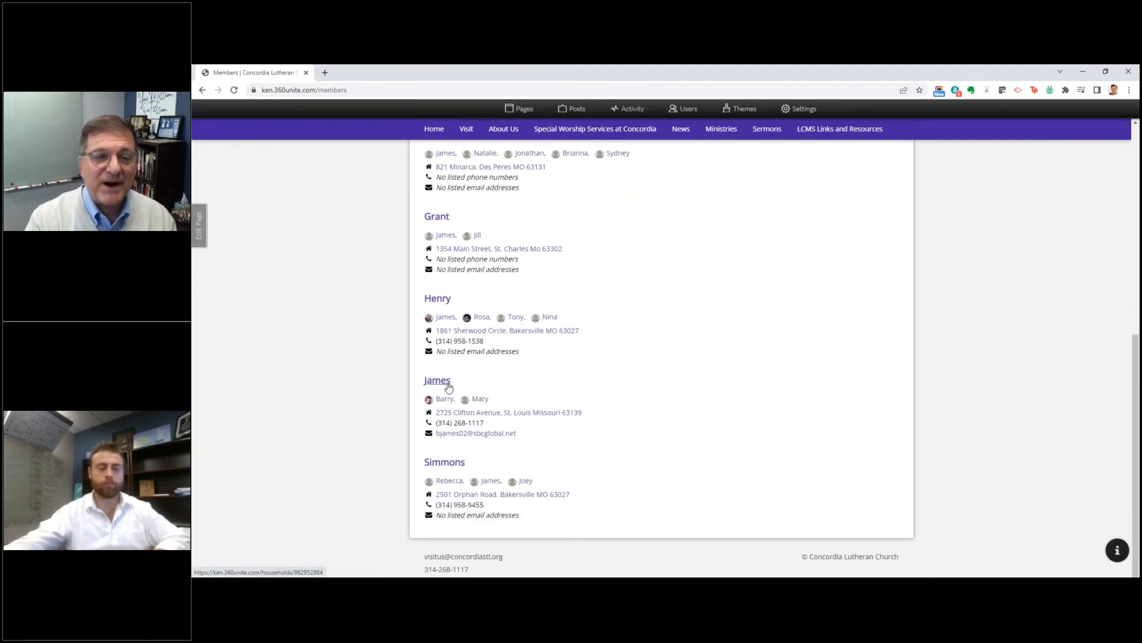
left_click(448, 386)
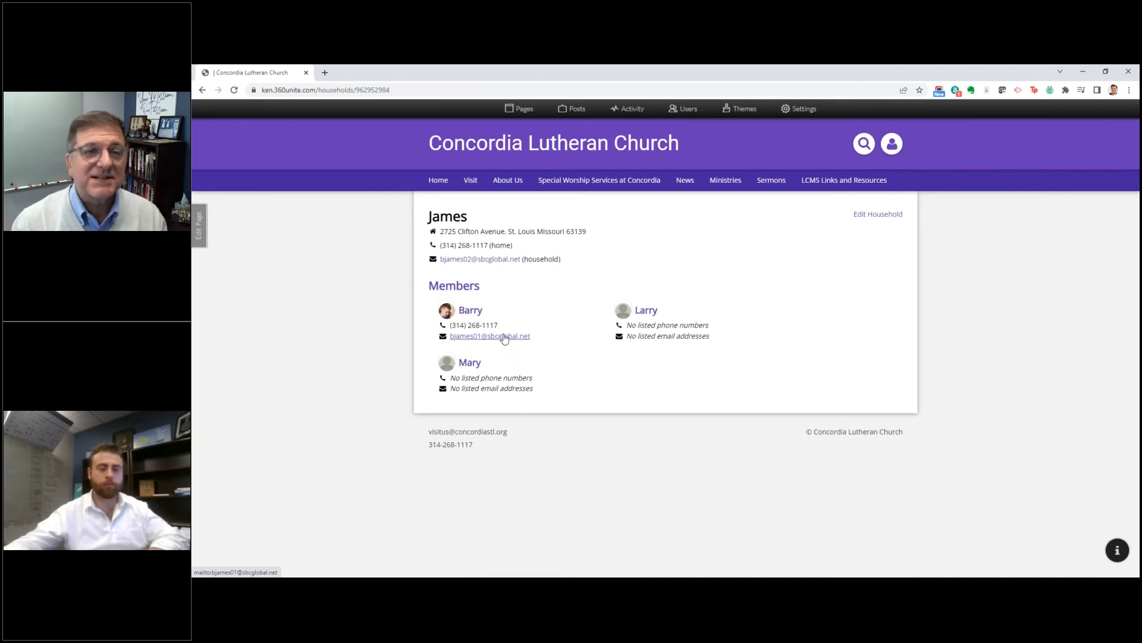
Step: Review the household's editable address, phone, email and member fields, and return to the household page without saving
mouse_move(508, 180)
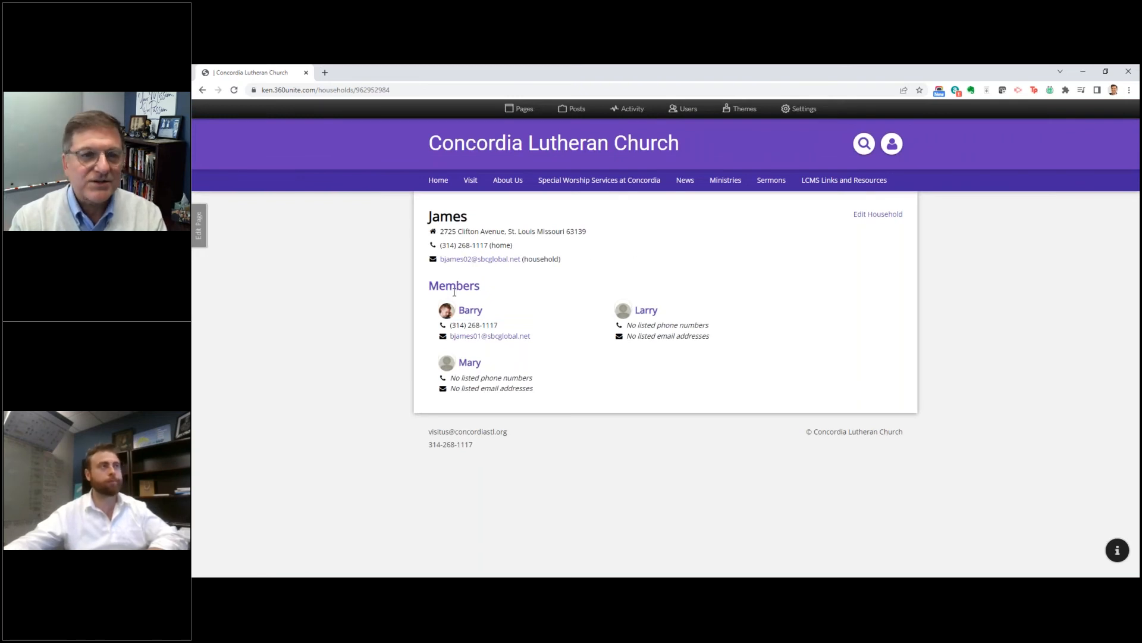
left_click(867, 220)
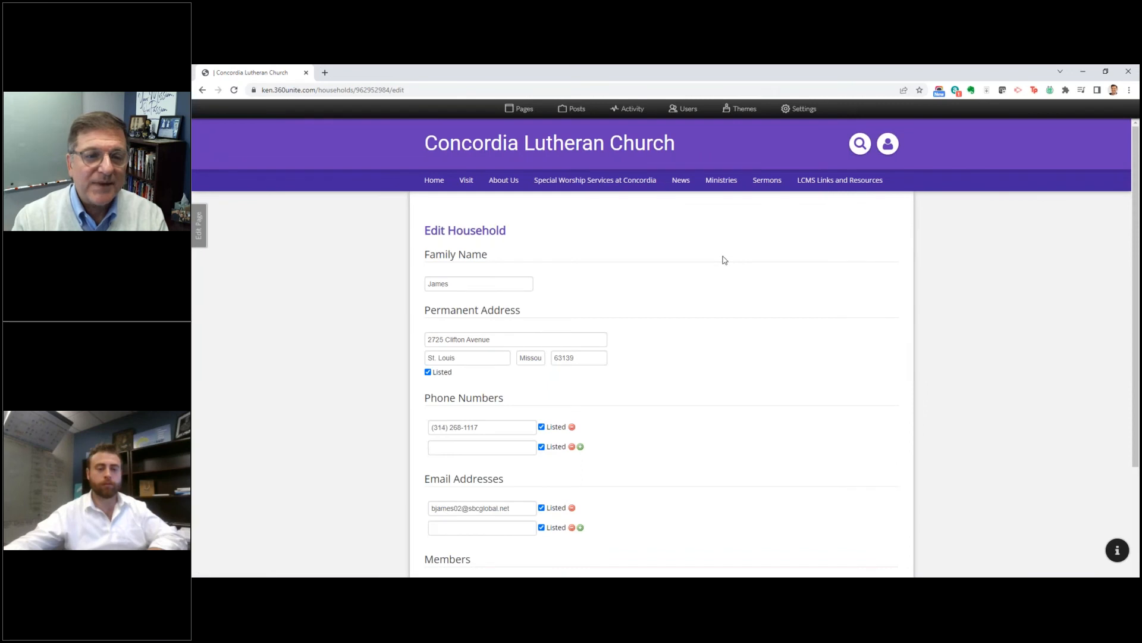
scroll(724, 260, "down", 3)
scroll(722, 266, "down", 1)
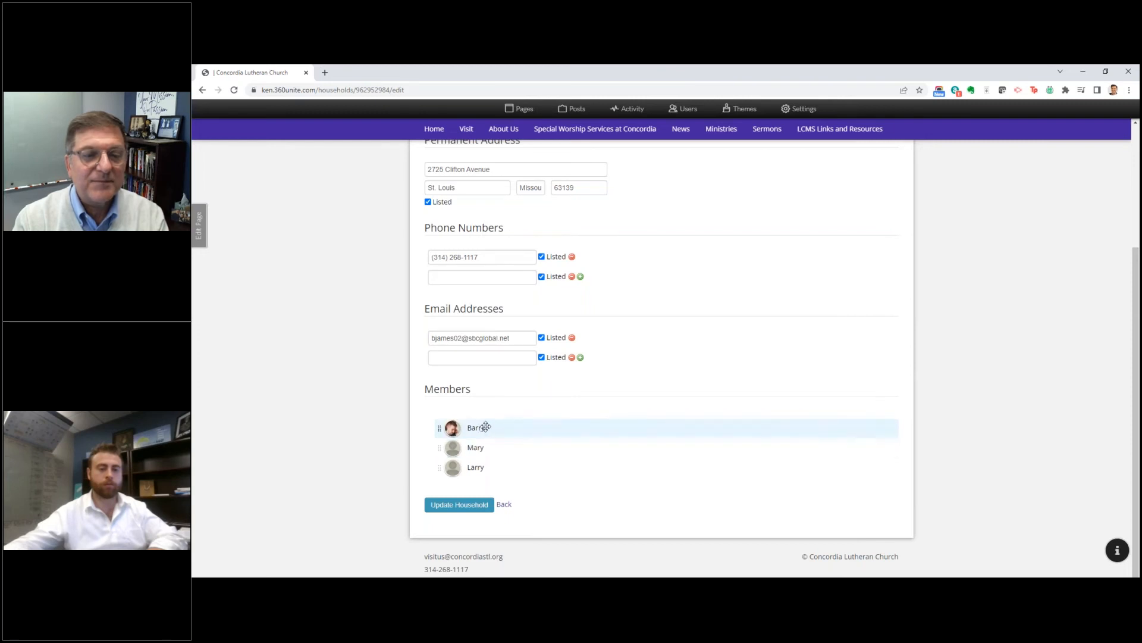
scroll(659, 280, "up", 3)
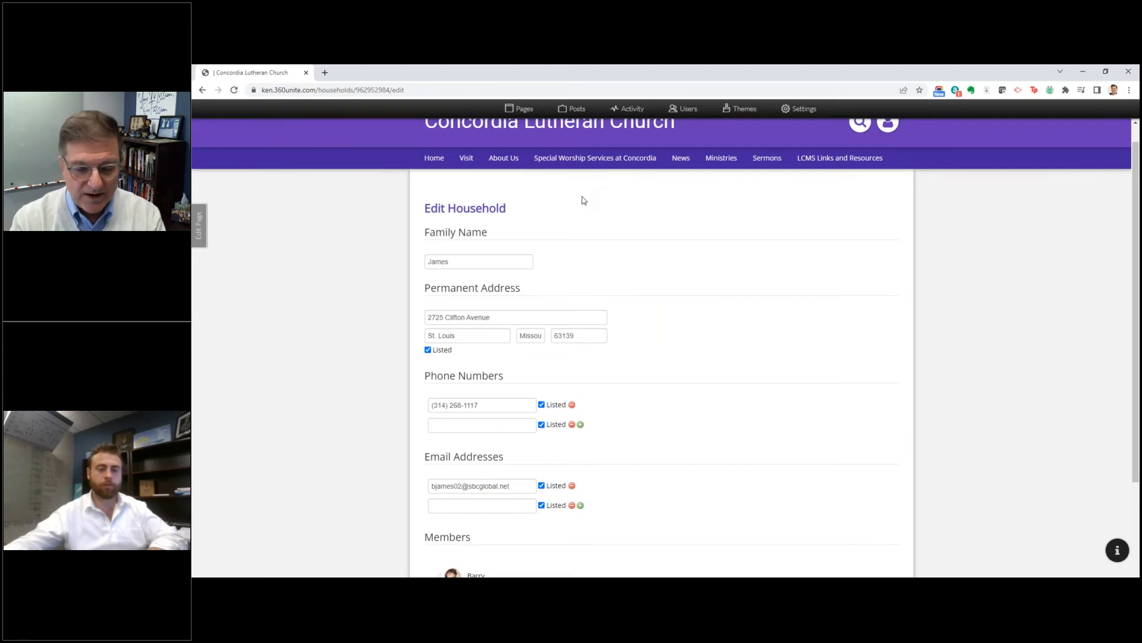
left_click(200, 91)
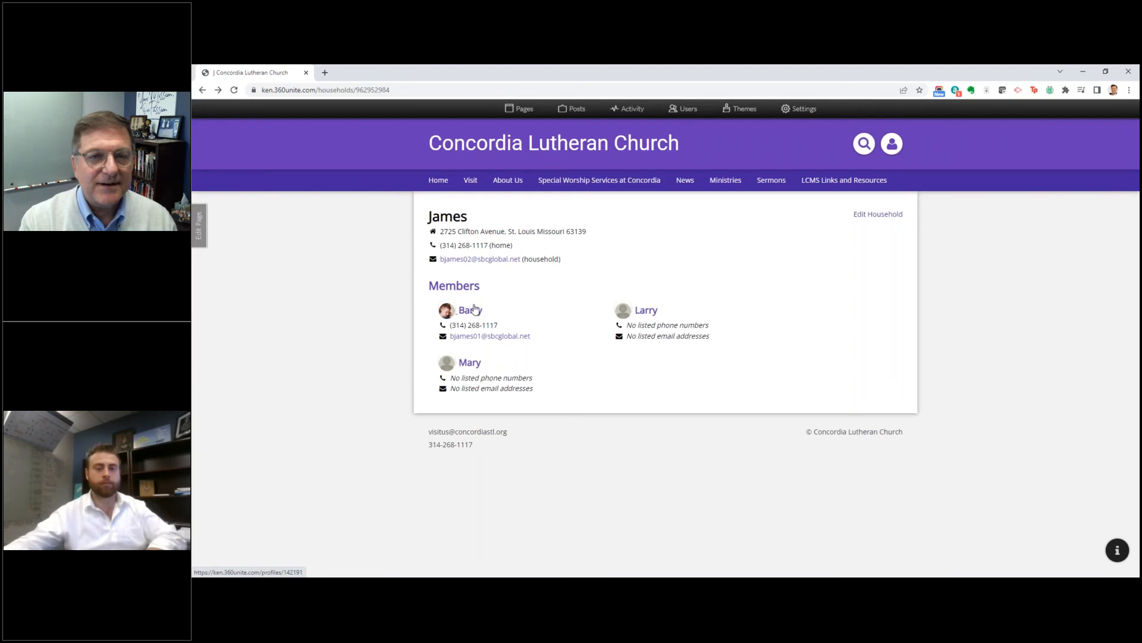
left_click(234, 91)
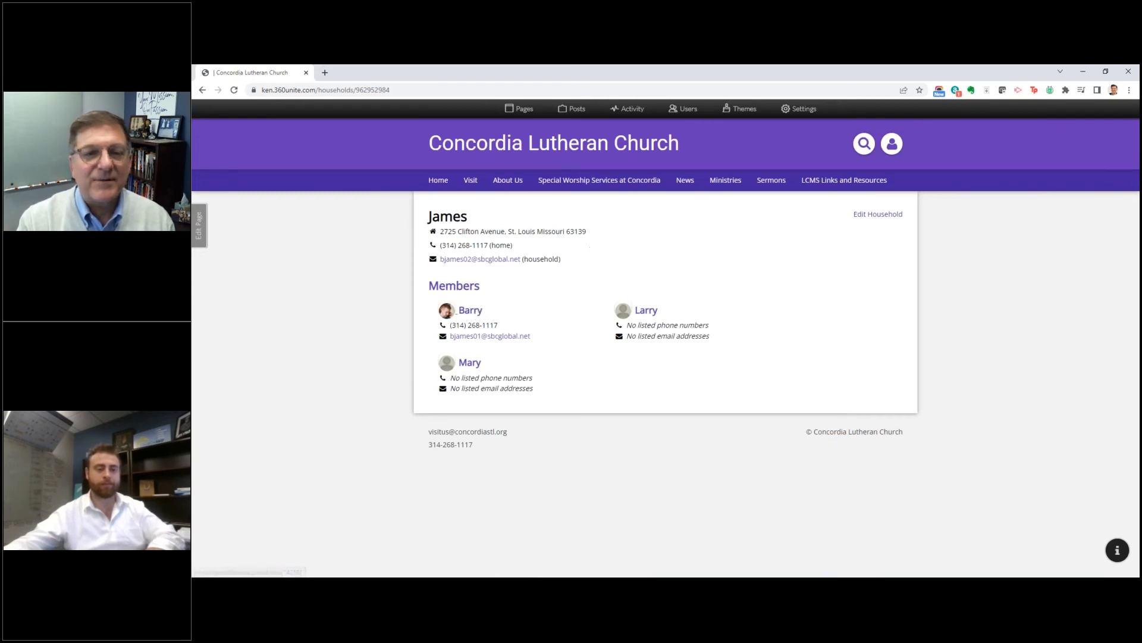
Step: Return to the site's home page, open the Users administration and look through the list of people and roles
left_click(429, 182)
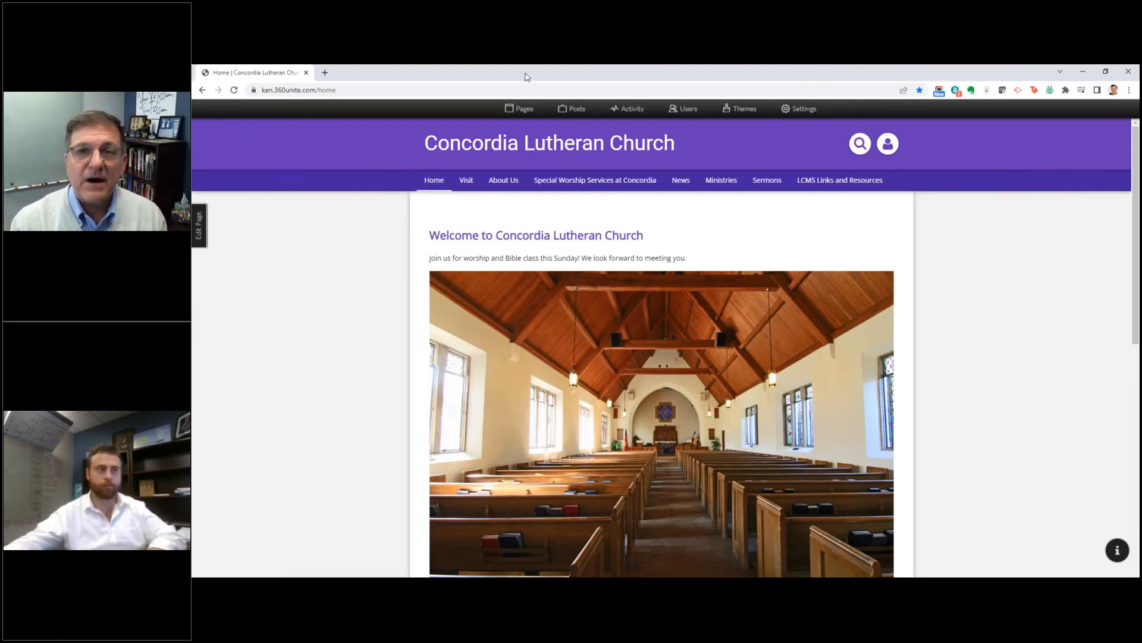
left_click(694, 111)
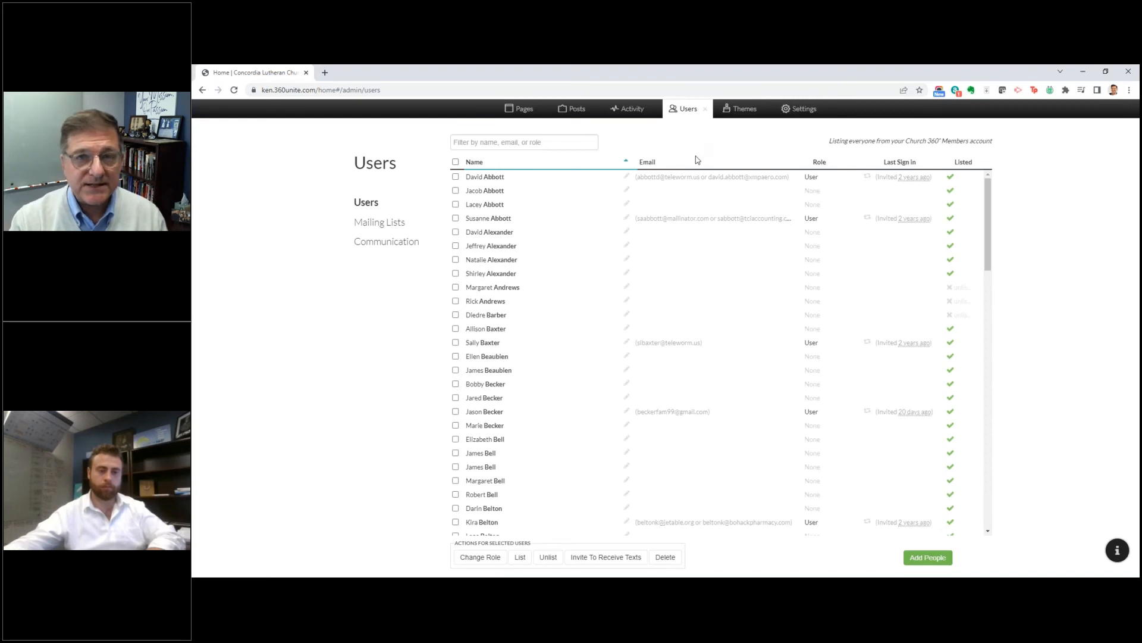
scroll(470, 216, "down", 5)
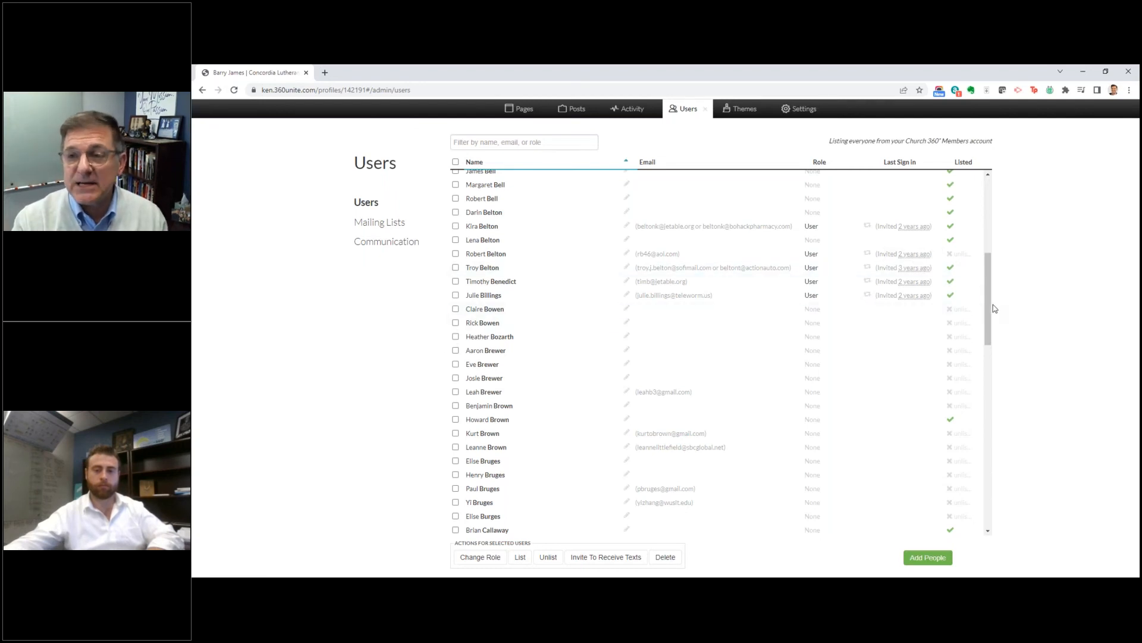
left_click_drag(989, 309, 988, 232)
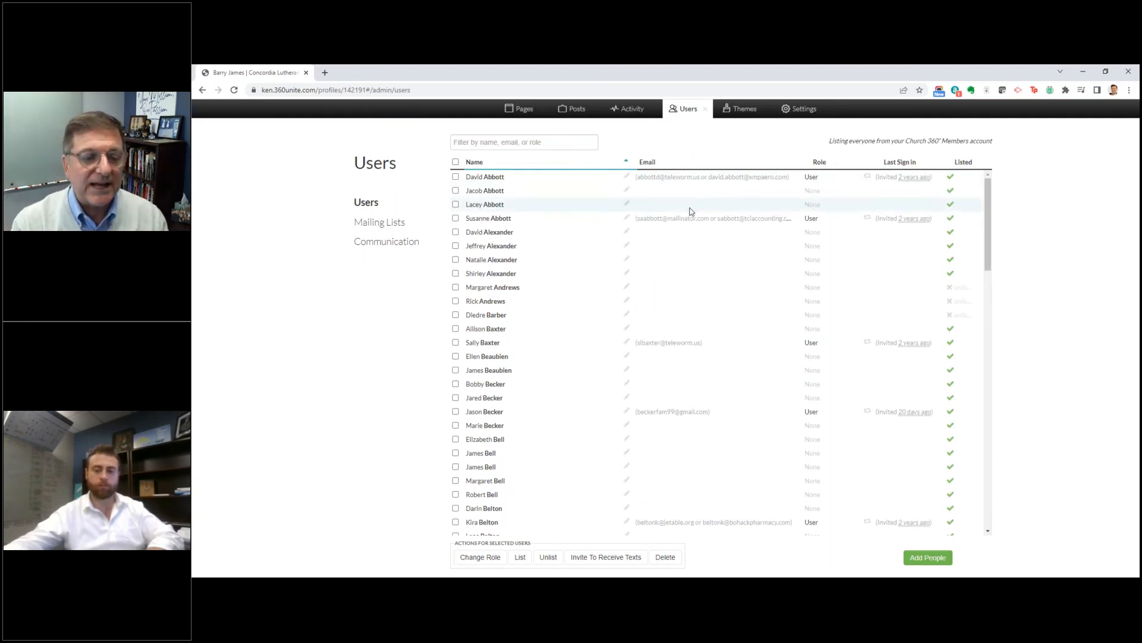
Step: Select the first person in the Users list and look over the other people listed
left_click(456, 177)
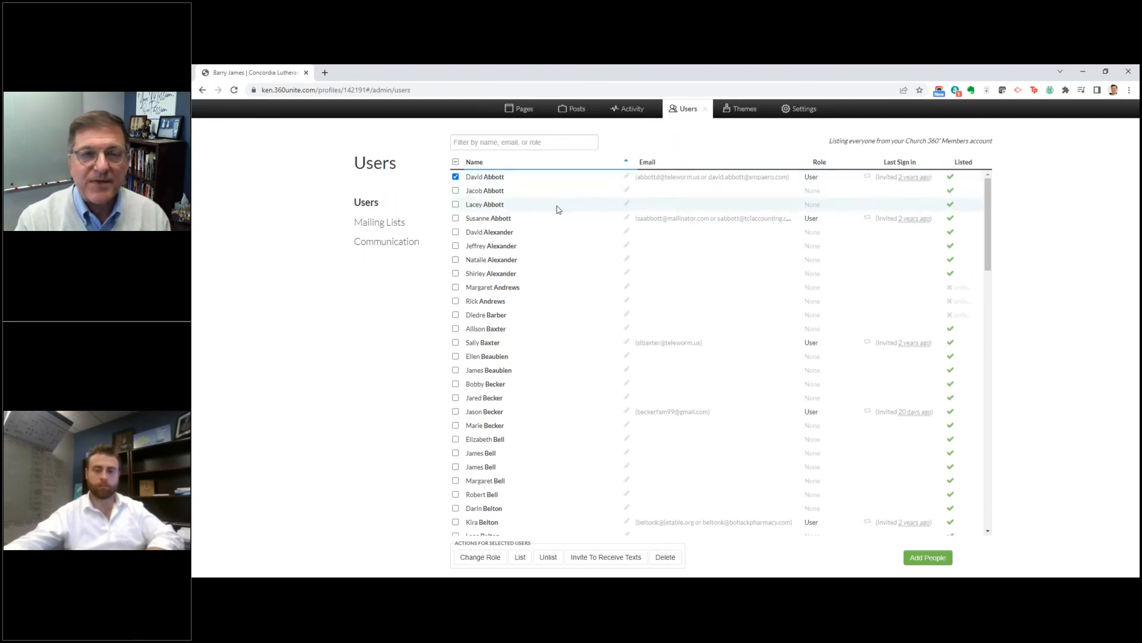
scroll(468, 235, "down", 1)
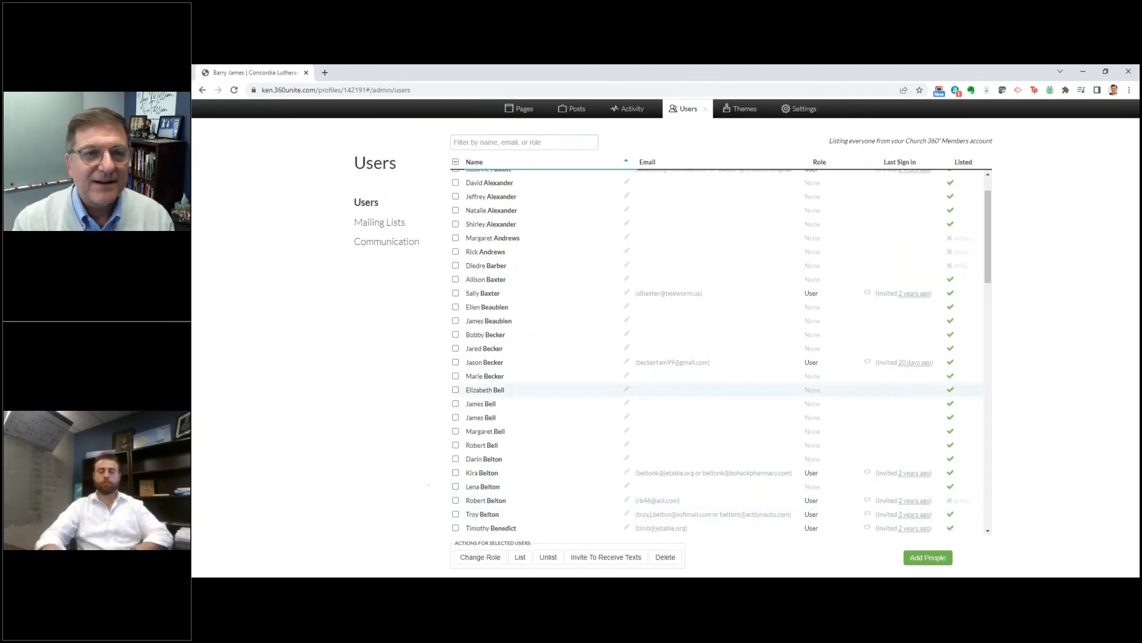
scroll(468, 228, "up", 1)
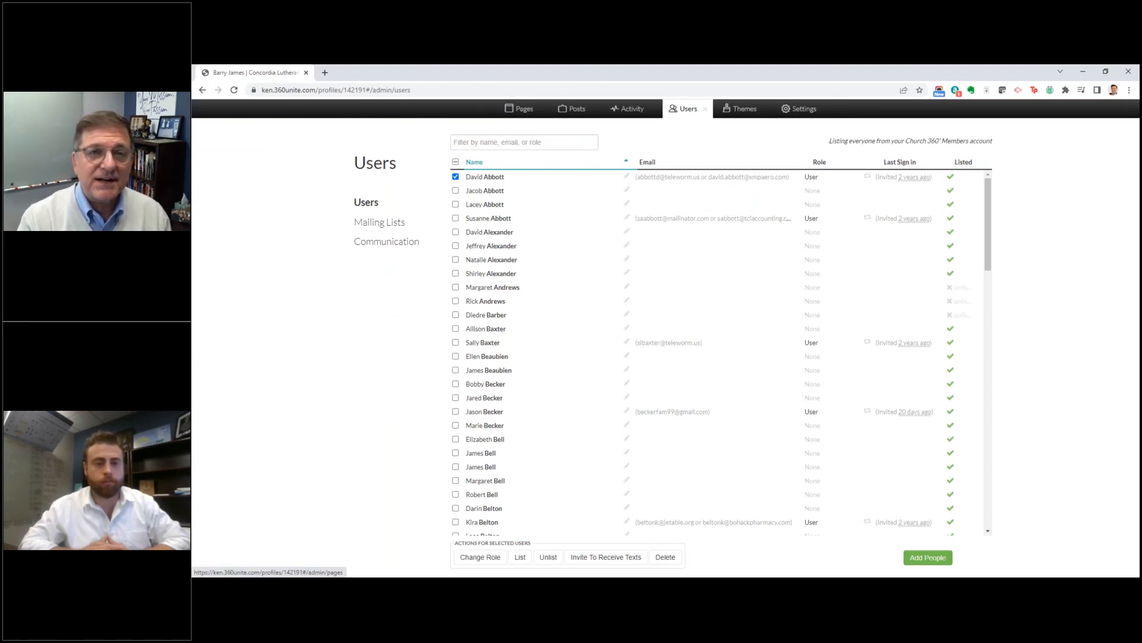
Step: Open the website's Home page from the administration's list of active menu items
left_click(524, 112)
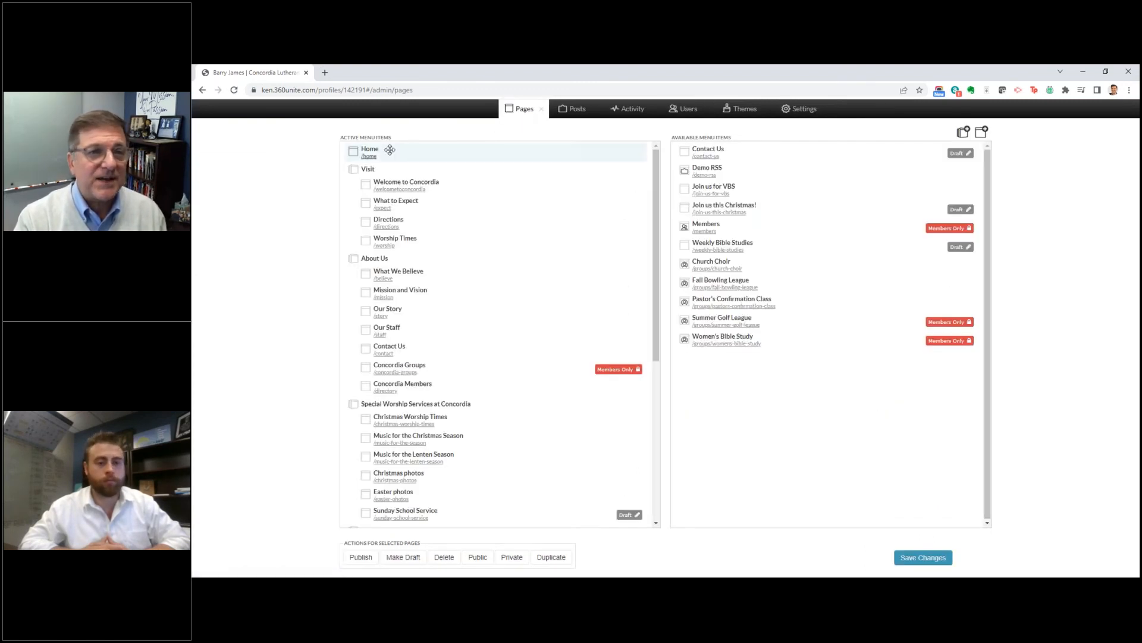
left_click(370, 157)
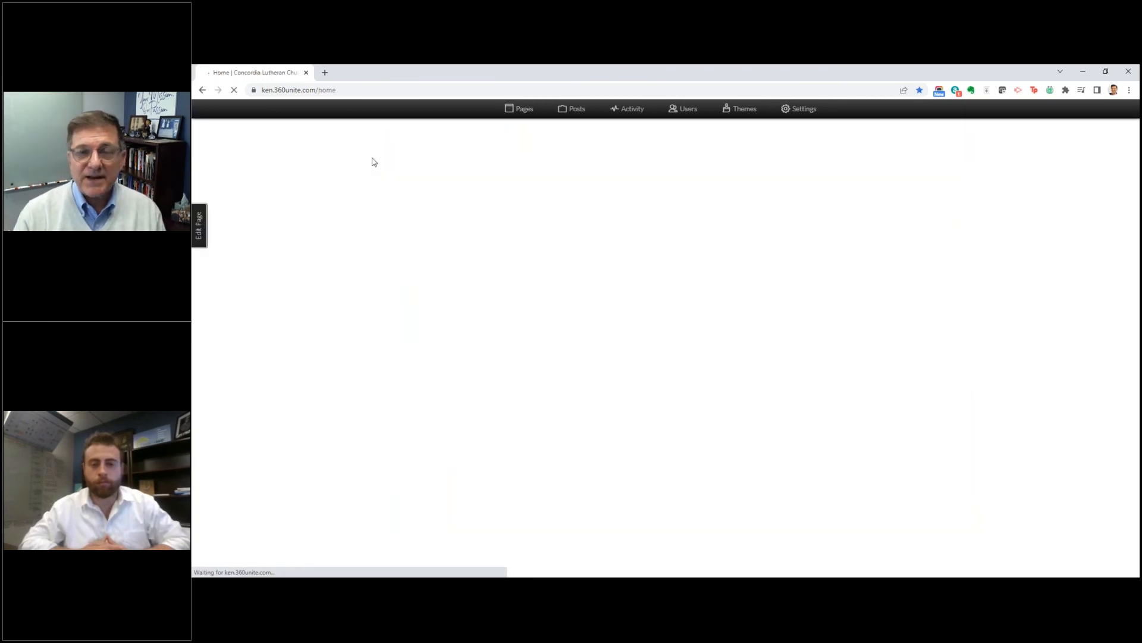